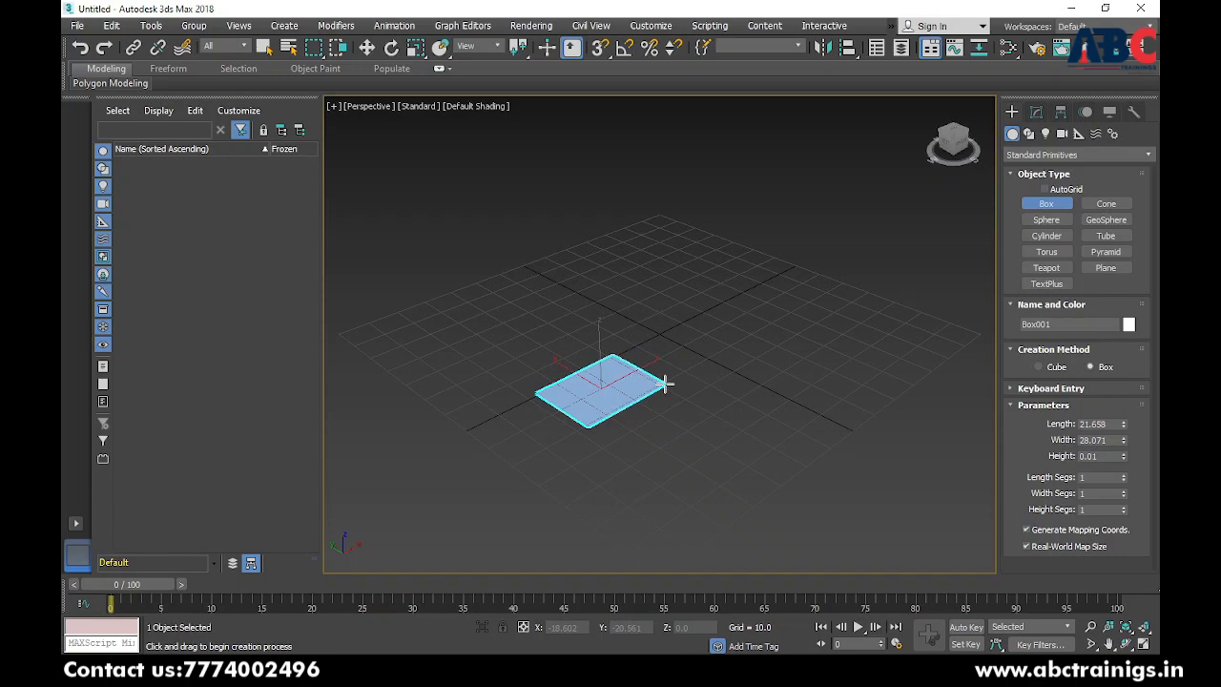
- Create a standard box about 21.7 long, 28.1 wide and 50.2 high on the grid
{"action": "left_click_drag", "start_coordinate": [666, 383], "coordinate": [667, 382]}
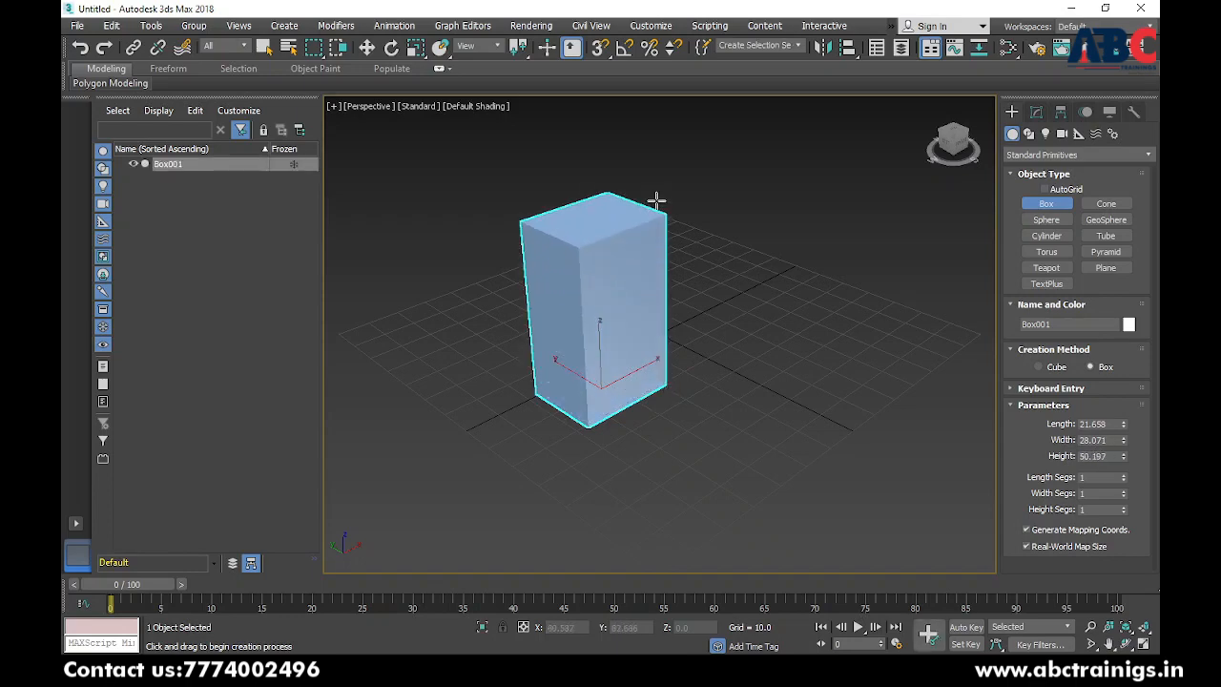
{"action": "left_click", "coordinate": [657, 201]}
{"action": "scroll", "coordinate": [727, 333], "scroll_direction": "down", "scroll_amount": 2}
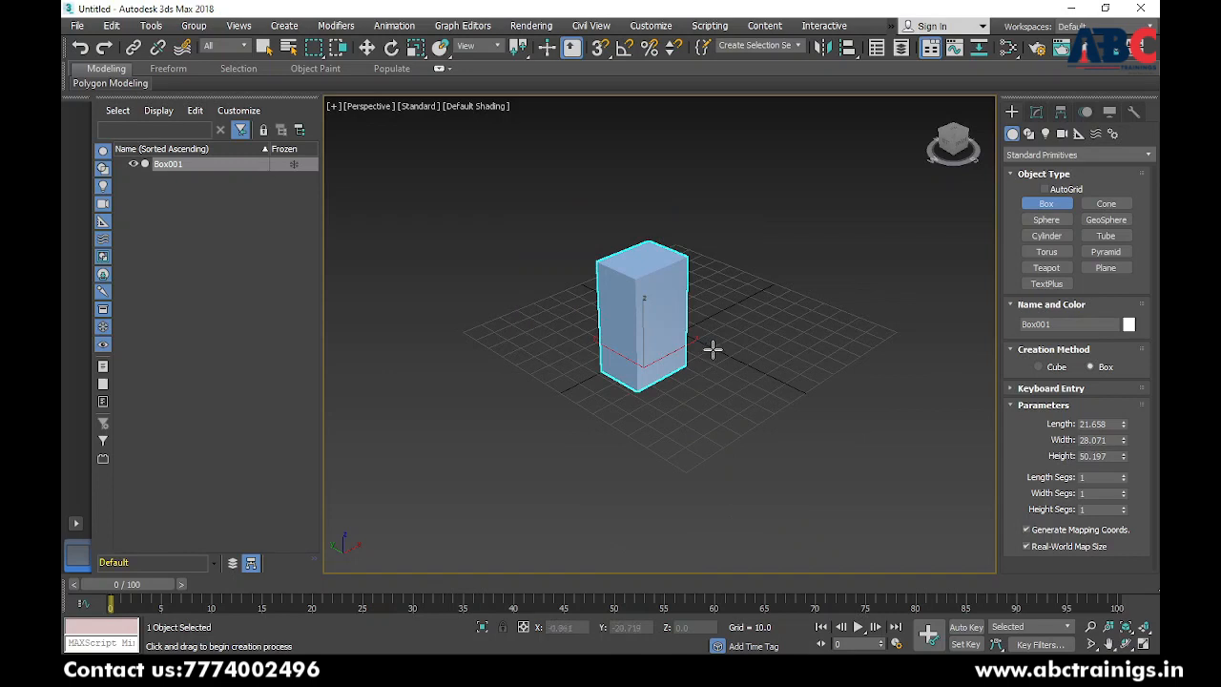
{"action": "scroll", "coordinate": [713, 349], "scroll_direction": "up", "scroll_amount": 2}
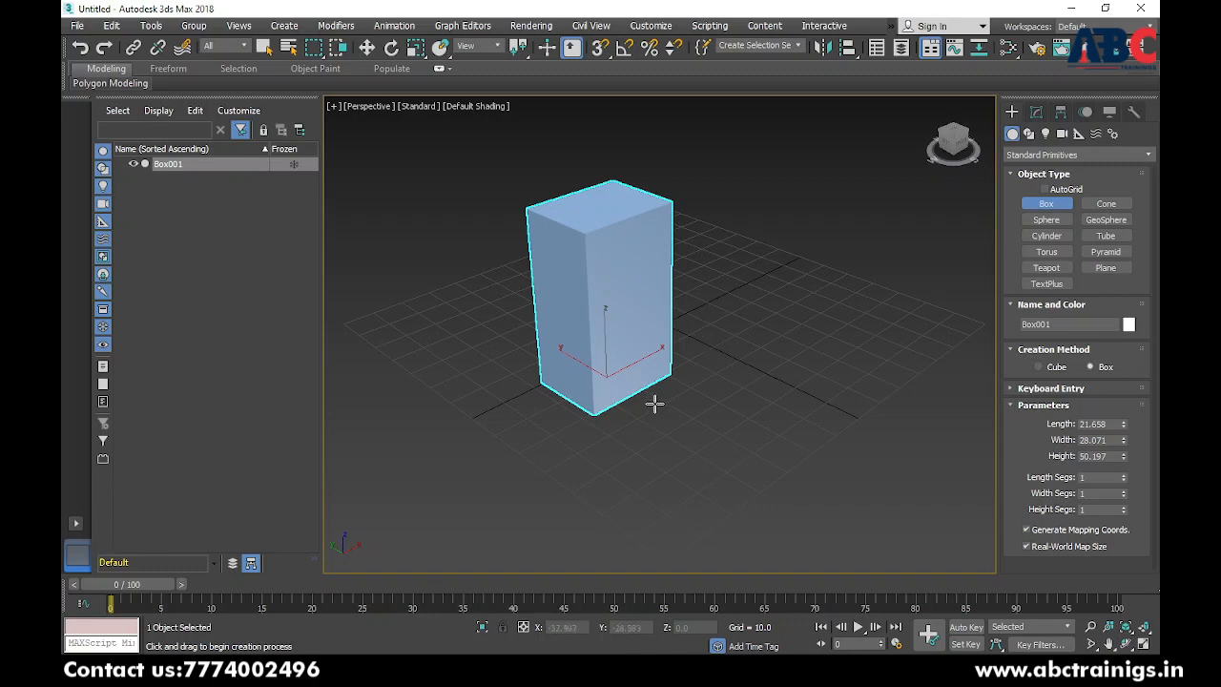
- Resize the box to a length of about 29, a width of about 28.6 and a height of about 67.3
{"action": "left_click", "coordinate": [1038, 115]}
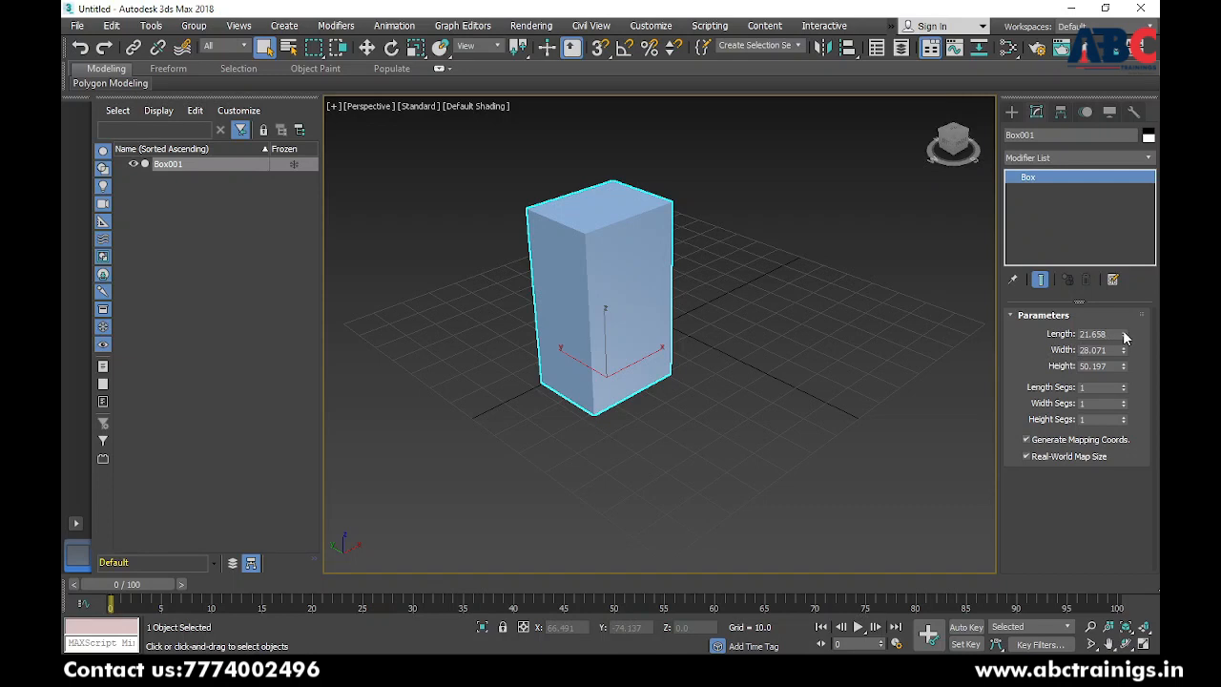
{"action": "mouse_move", "coordinate": [1125, 336]}
{"action": "left_mouse_down"}
{"action": "mouse_move", "coordinate": [1125, 298]}
{"action": "mouse_move", "coordinate": [1118, 369]}
{"action": "mouse_move", "coordinate": [1125, 286]}
{"action": "mouse_move", "coordinate": [1125, 344]}
{"action": "mouse_move", "coordinate": [1124, 315]}
{"action": "mouse_move", "coordinate": [1124, 330]}
{"action": "left_mouse_up"}
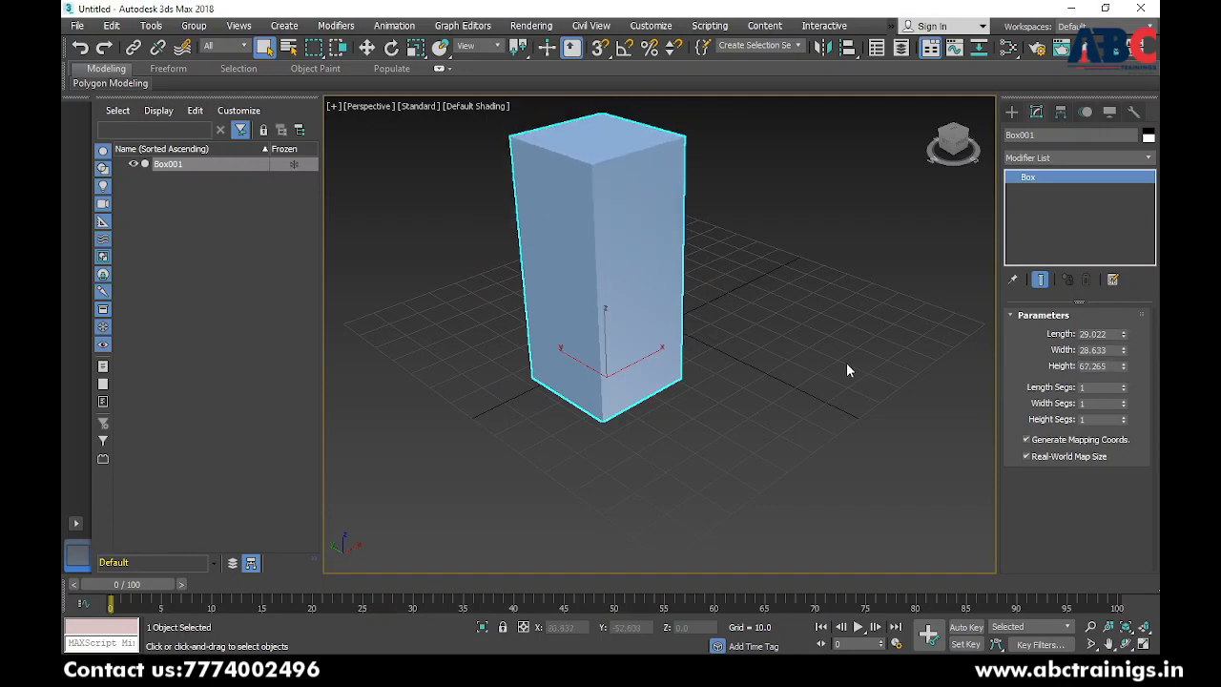
{"action": "middle_click_drag", "start_coordinate": [846, 362], "coordinate": [831, 401]}
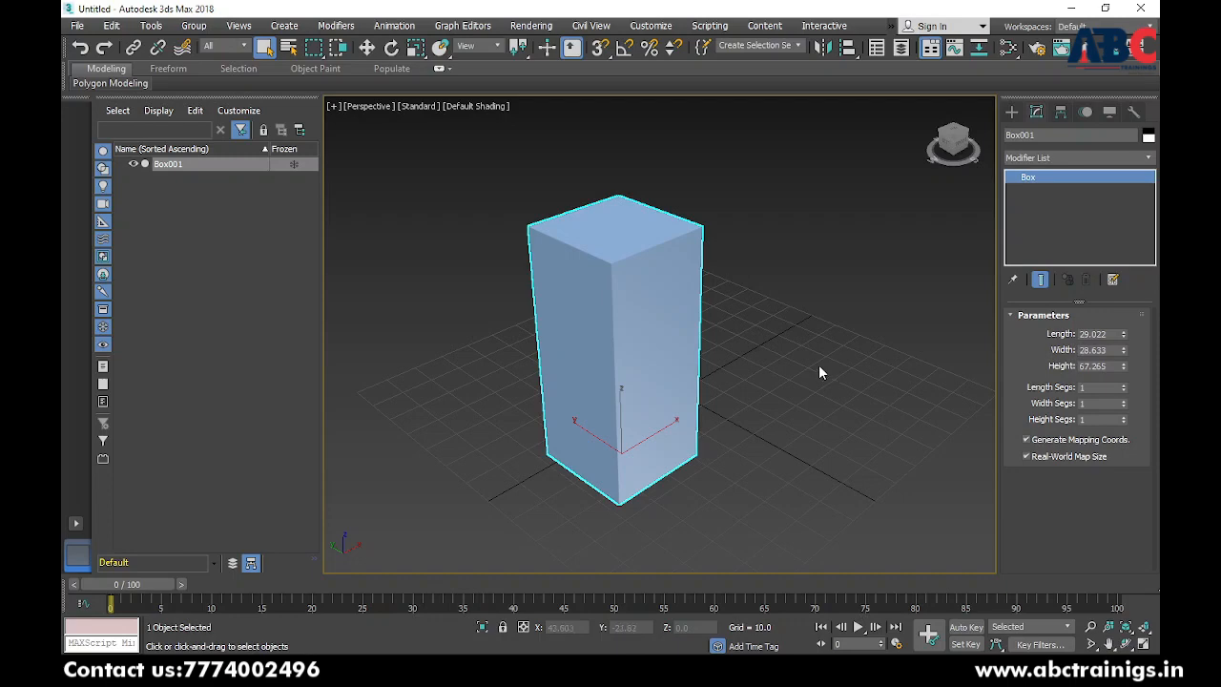
- Display the box in wireframe and set its length segments to 10 and height segments to 19
{"action": "key", "text": "F3"}
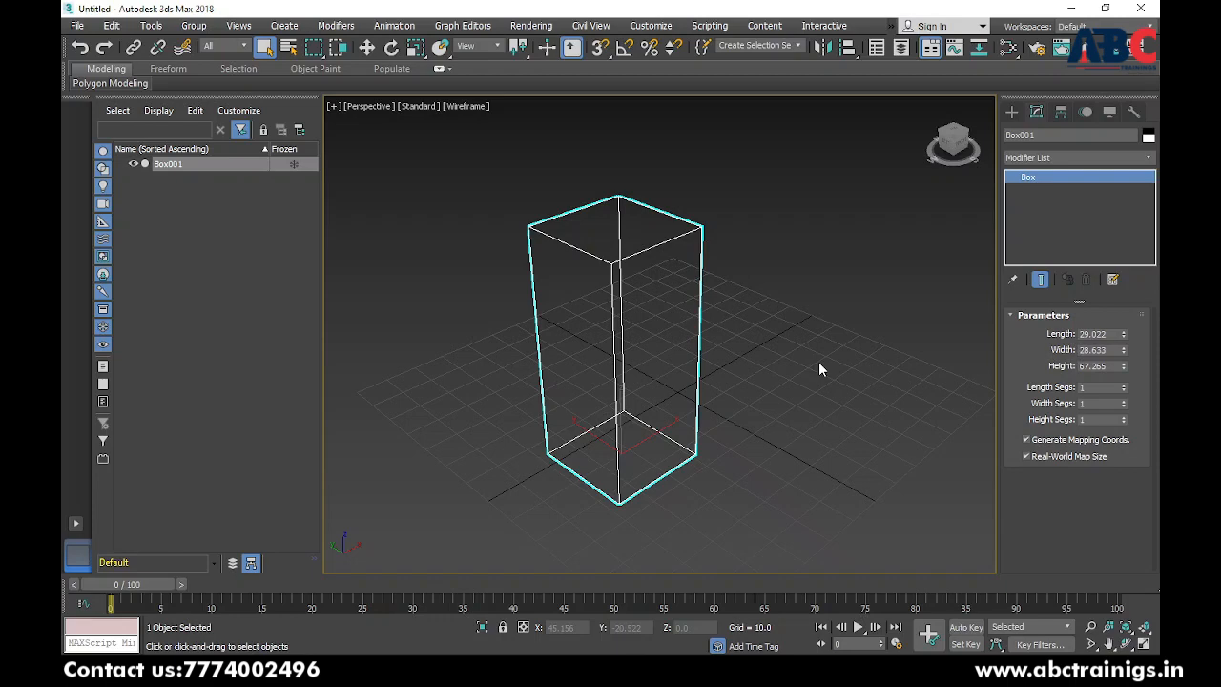
{"action": "key", "text": "F3"}
{"action": "key", "text": "F3"}
{"action": "left_click_drag", "start_coordinate": [1124, 389], "coordinate": [1130, 379]}
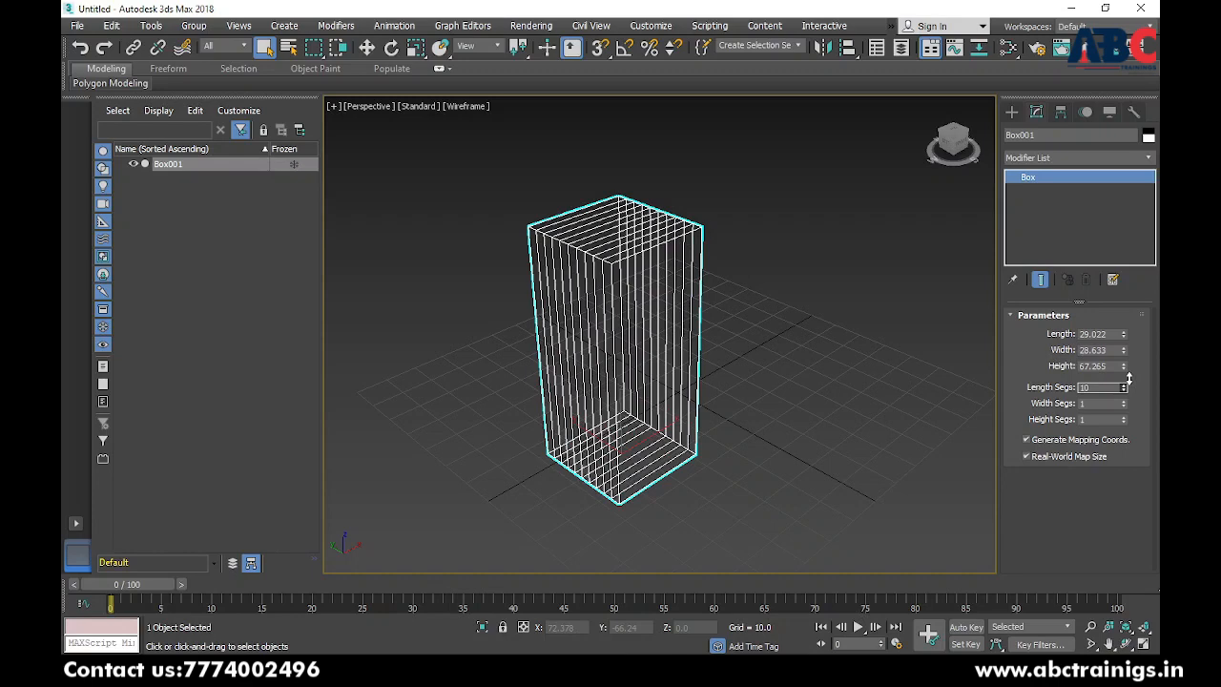
{"action": "left_click_drag", "start_coordinate": [1123, 406], "coordinate": [1123, 403]}
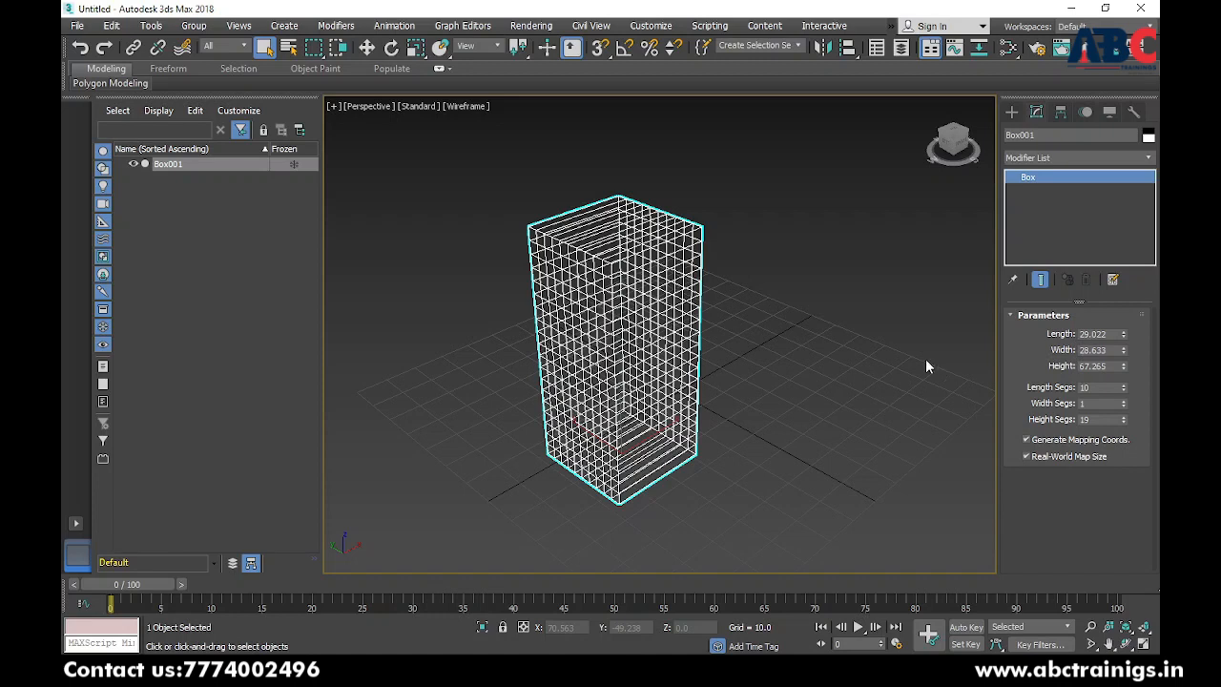
- Deselect the box and switch the perspective view to shaded display with edged faces
{"action": "left_click", "coordinate": [862, 334]}
{"action": "key", "text": "F3"}
{"action": "key", "text": "F4"}
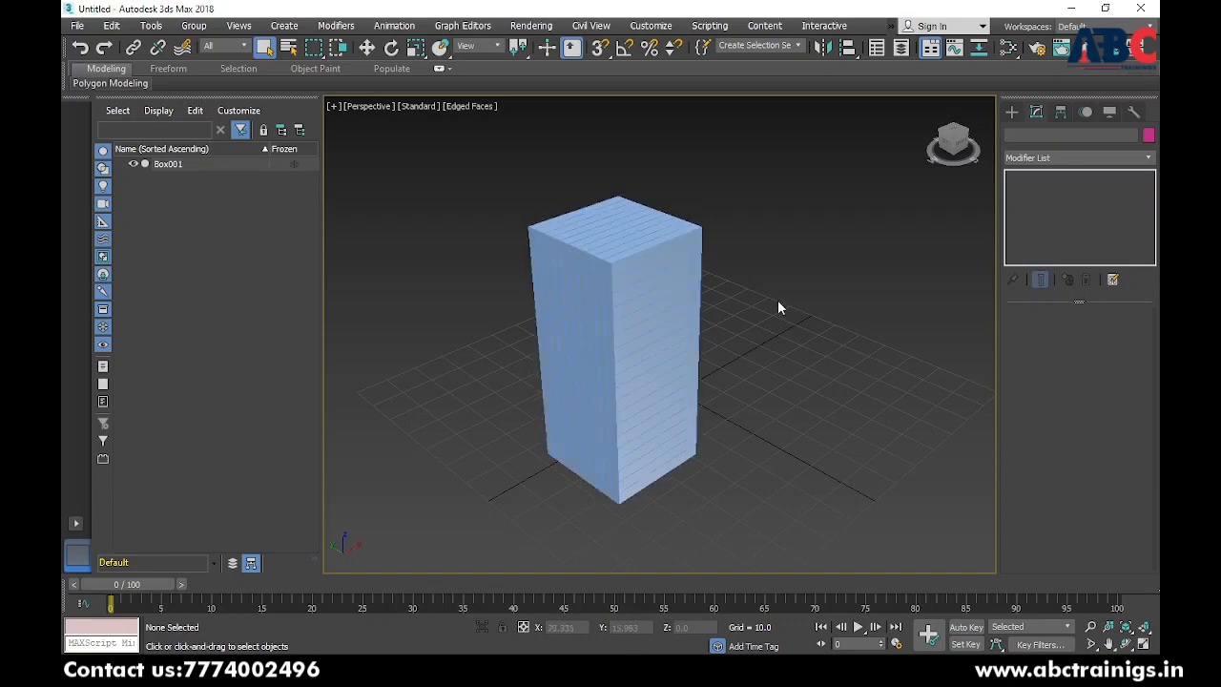
{"action": "scroll", "coordinate": [651, 276], "scroll_direction": "up", "scroll_amount": 5}
{"action": "scroll", "coordinate": [652, 276], "scroll_direction": "down", "scroll_amount": 4}
{"action": "scroll", "coordinate": [625, 279], "scroll_direction": "up", "scroll_amount": 2}
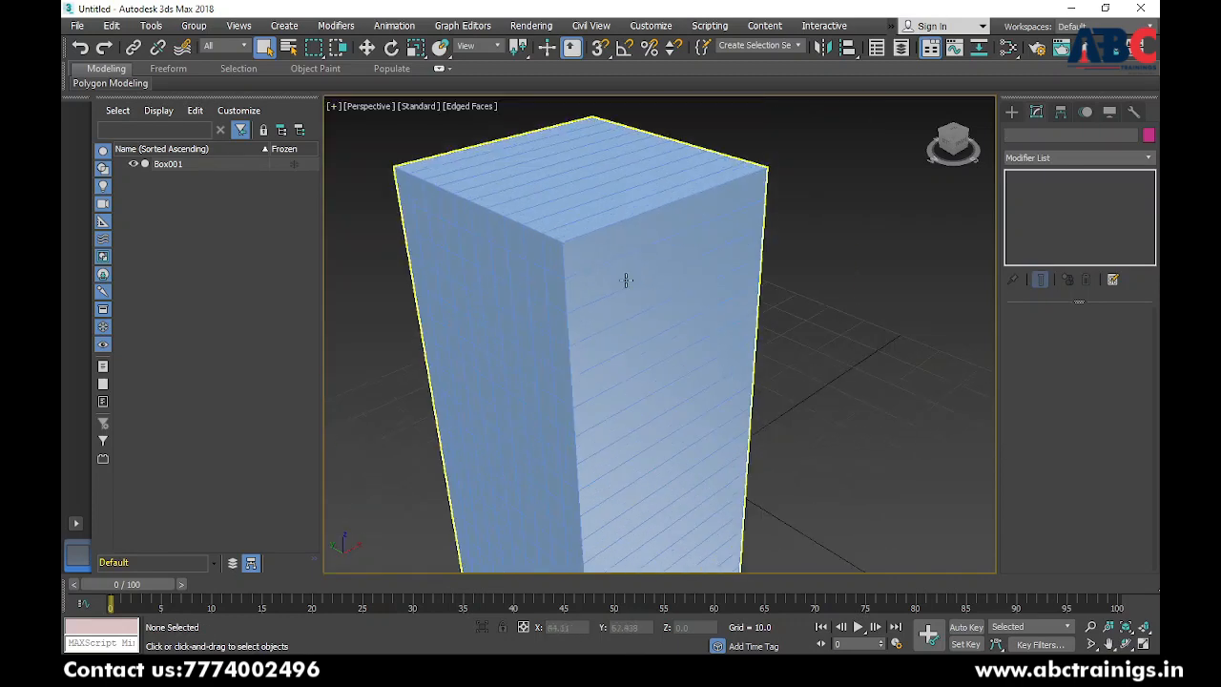
{"action": "scroll", "coordinate": [632, 258], "scroll_direction": "down", "scroll_amount": 4}
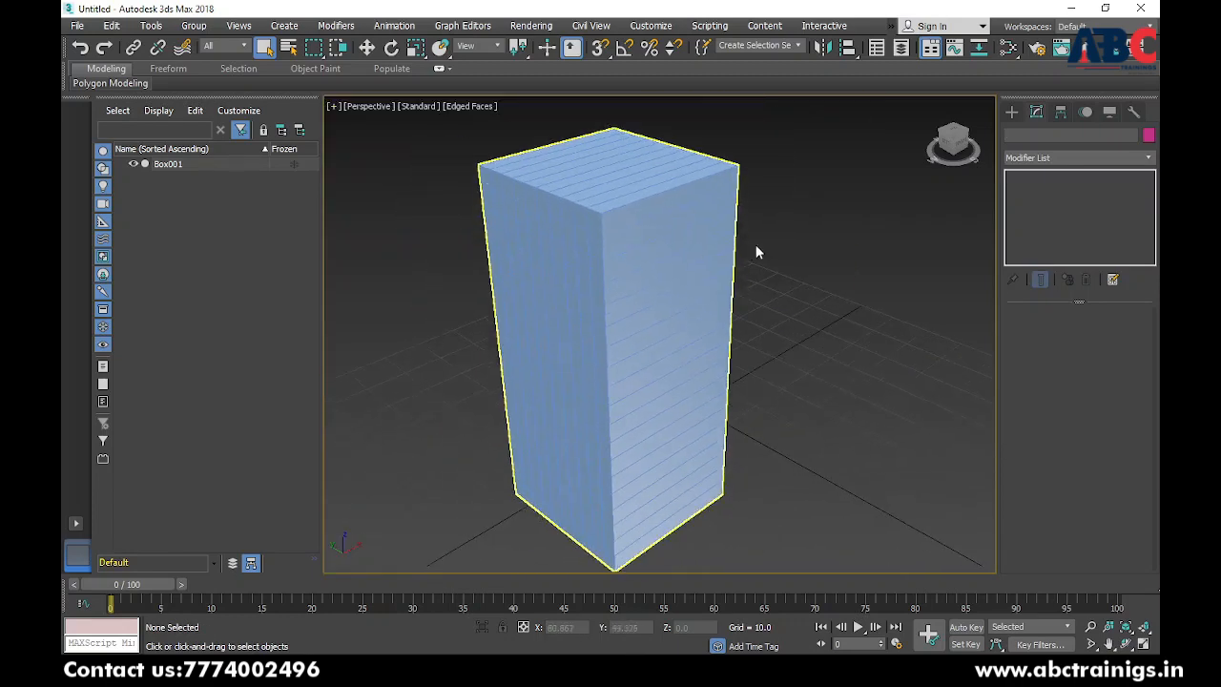
- Create a pointed cone beside the box with a base radius of about 16 and a height of about 64
{"action": "left_click", "coordinate": [1012, 112]}
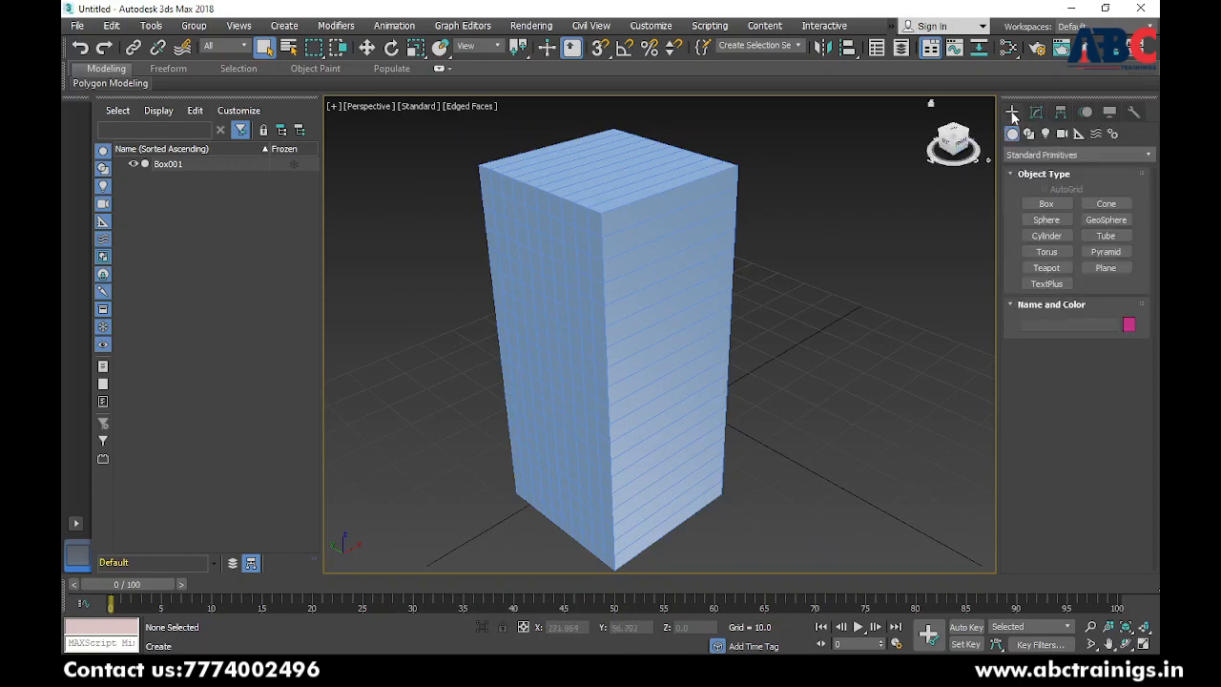
{"action": "left_click", "coordinate": [1105, 204]}
{"action": "scroll", "coordinate": [807, 331], "scroll_direction": "down", "scroll_amount": 5}
{"action": "scroll", "coordinate": [766, 276], "scroll_direction": "up", "scroll_amount": 6}
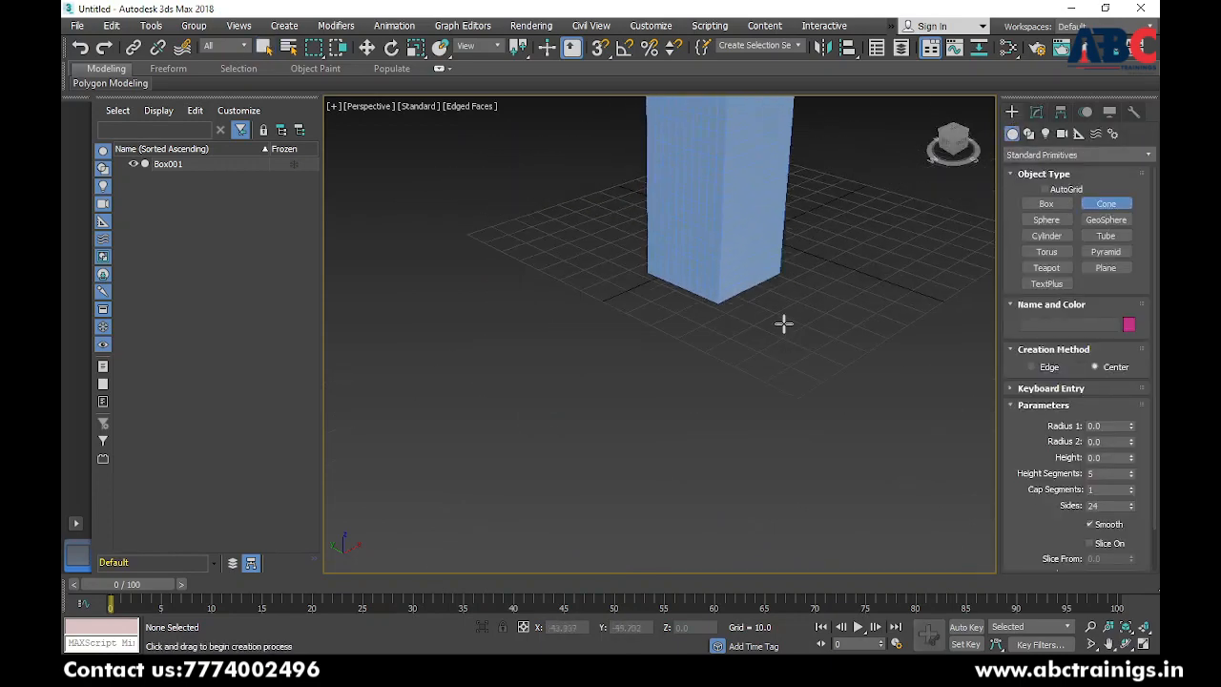
{"action": "scroll", "coordinate": [772, 325], "scroll_direction": "down", "scroll_amount": 3}
{"action": "middle_click_drag", "start_coordinate": [760, 327], "coordinate": [719, 337], "text": "alt"}
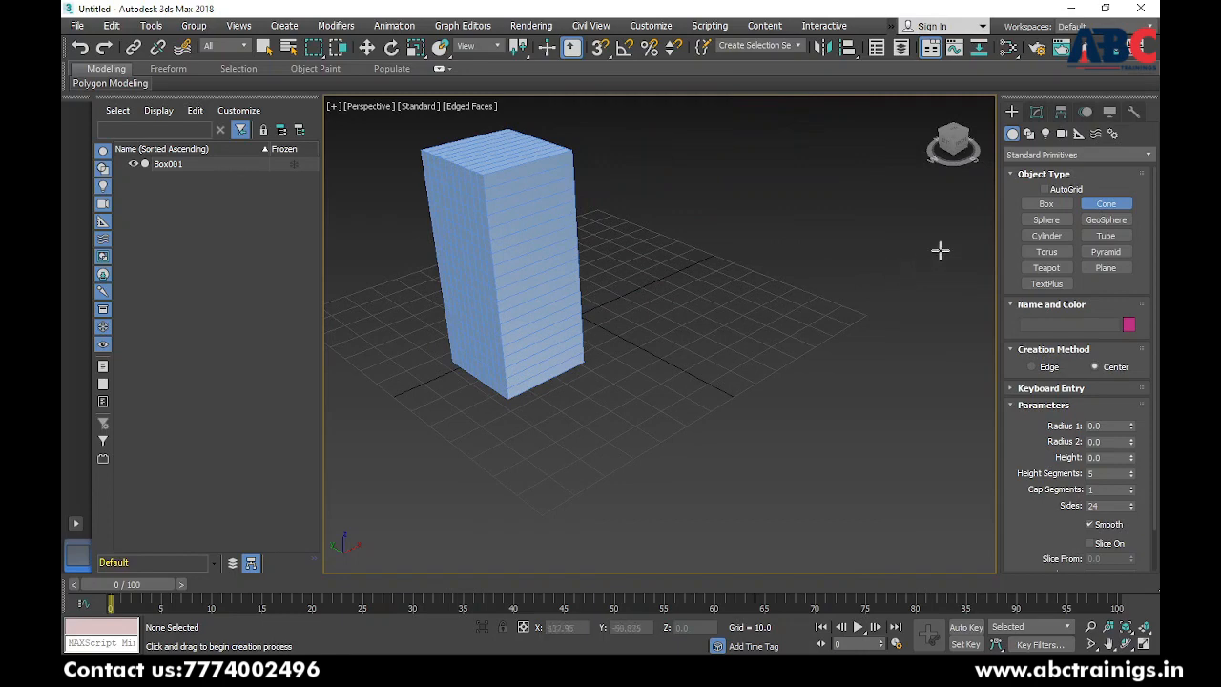
{"action": "left_click_drag", "start_coordinate": [665, 347], "coordinate": [715, 338]}
{"action": "left_click", "coordinate": [749, 149]}
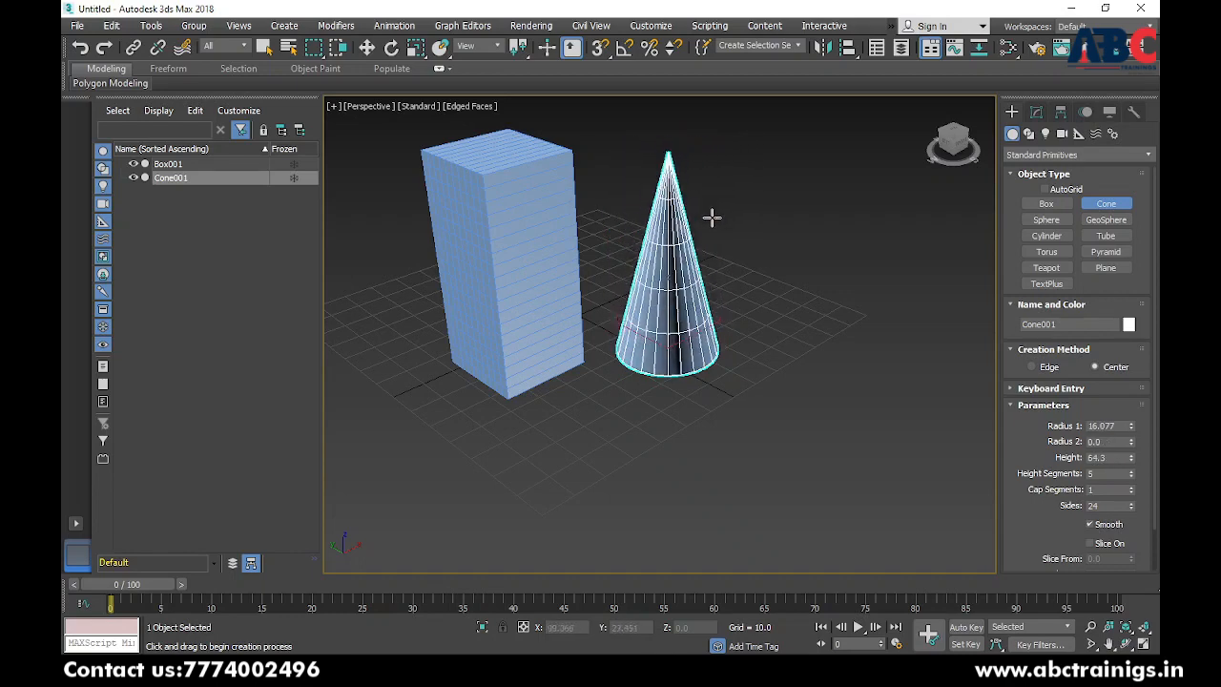
{"action": "left_click", "coordinate": [712, 214]}
- Change the cone's Radius 1 to about 27.3, Radius 2 to about 1.34 and height to about 115
{"action": "left_click", "coordinate": [1039, 114]}
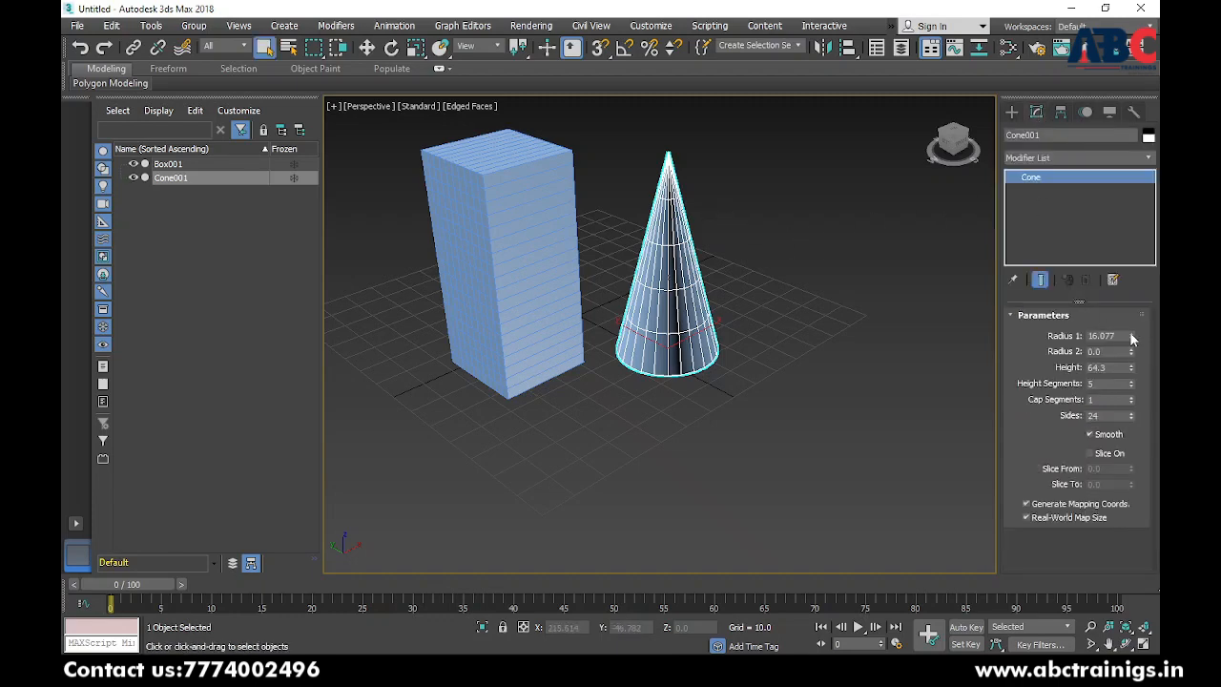
{"action": "left_click_drag", "start_coordinate": [1133, 339], "coordinate": [1113, 299]}
{"action": "left_click_drag", "start_coordinate": [1130, 353], "coordinate": [1116, 250]}
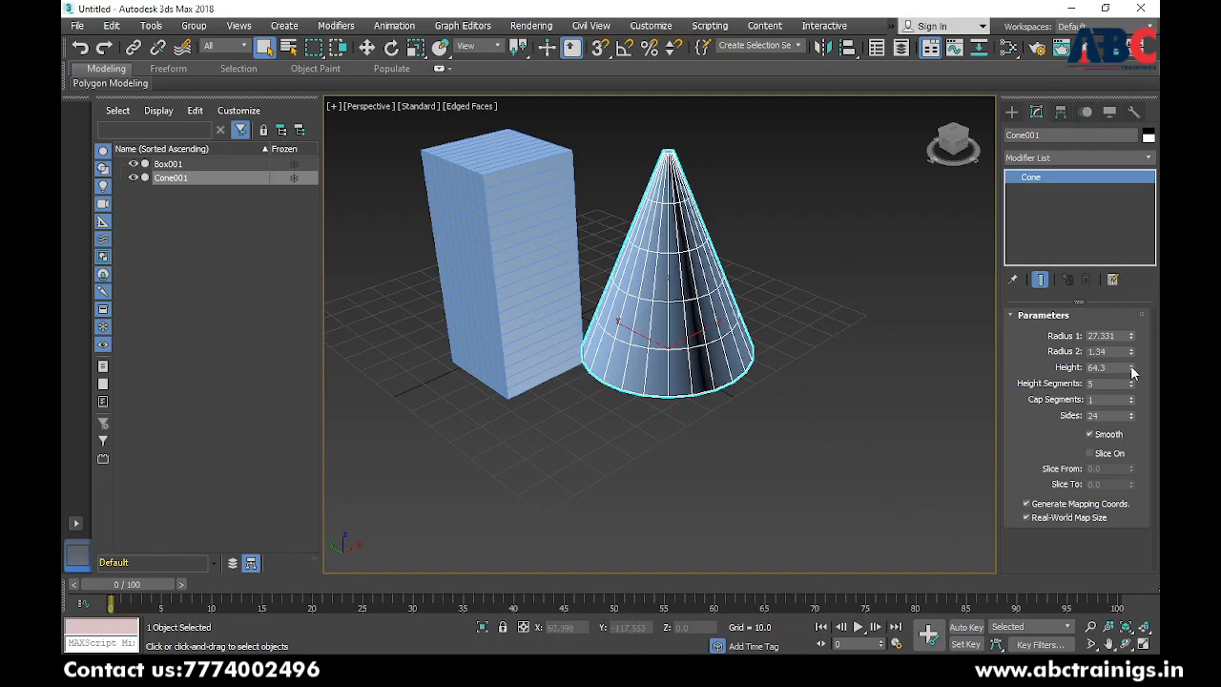
{"action": "left_click_drag", "start_coordinate": [1133, 370], "coordinate": [1133, 339]}
{"action": "scroll", "coordinate": [823, 336], "scroll_direction": "down", "scroll_amount": 4}
{"action": "middle_click_drag", "start_coordinate": [823, 336], "coordinate": [763, 321]}
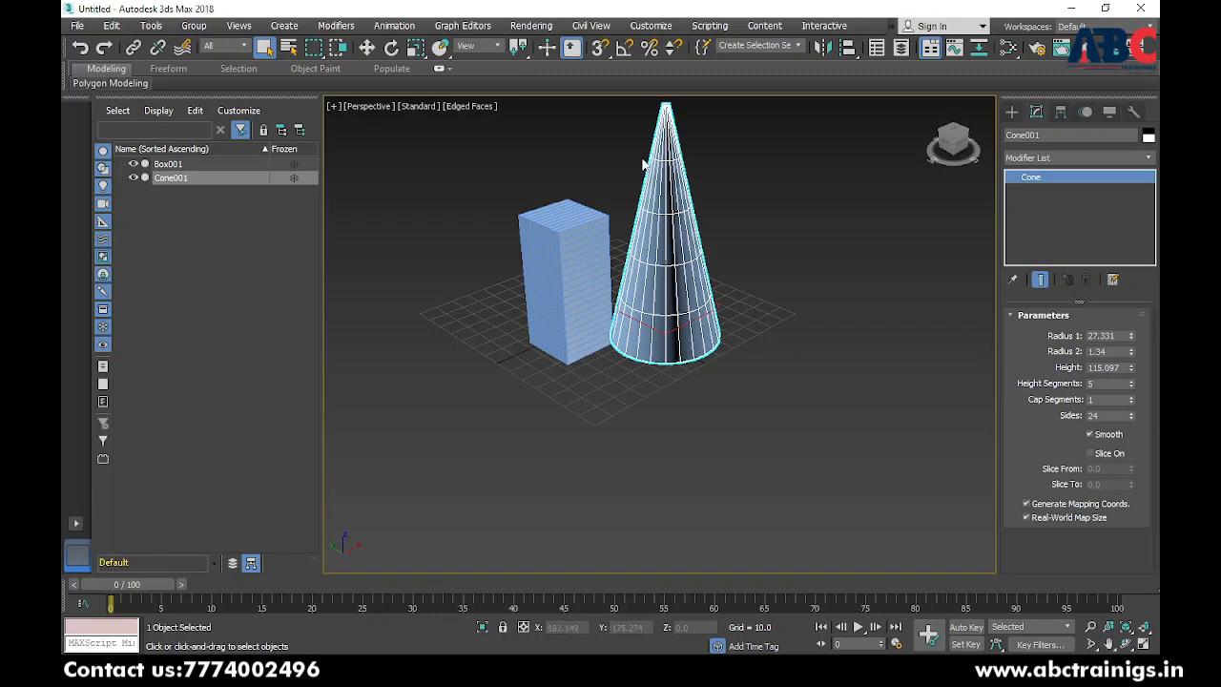
- Set the cone's cap segments to 4 to subdivide its flat tip
{"action": "scroll", "coordinate": [662, 266], "scroll_direction": "up", "scroll_amount": 3}
{"action": "scroll", "coordinate": [676, 196], "scroll_direction": "up", "scroll_amount": 5}
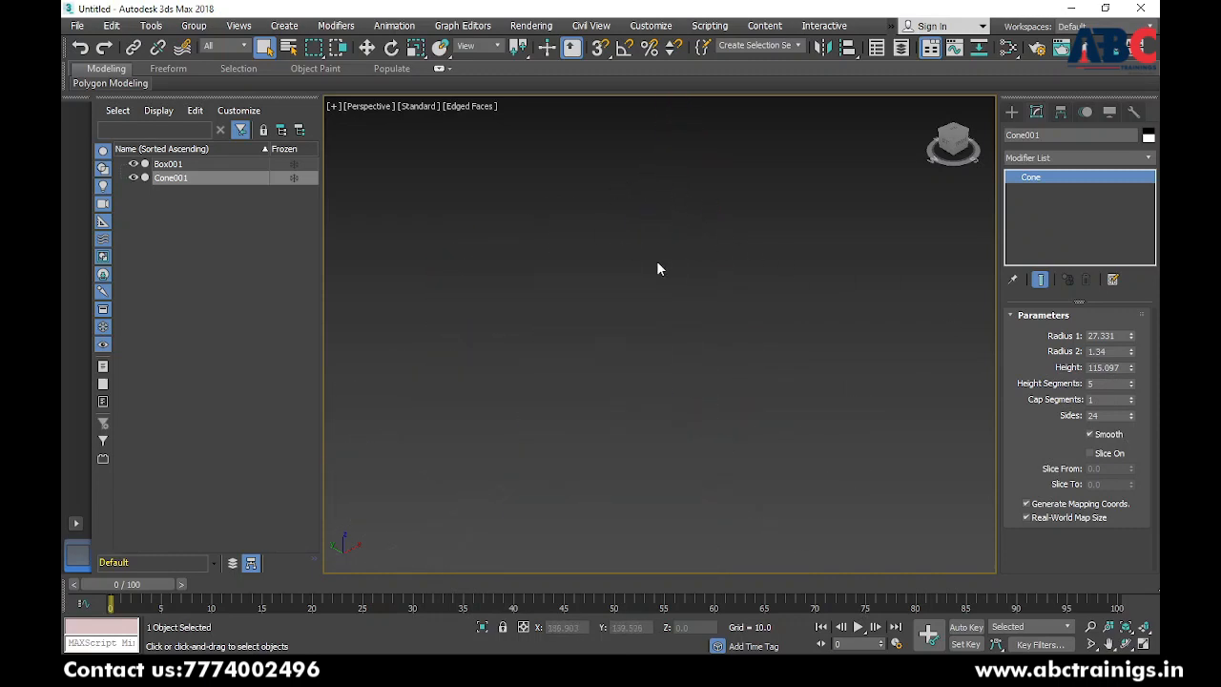
{"action": "scroll", "coordinate": [657, 267], "scroll_direction": "down", "scroll_amount": 4}
{"action": "scroll", "coordinate": [657, 250], "scroll_direction": "up", "scroll_amount": 1}
{"action": "scroll", "coordinate": [657, 248], "scroll_direction": "up", "scroll_amount": 2}
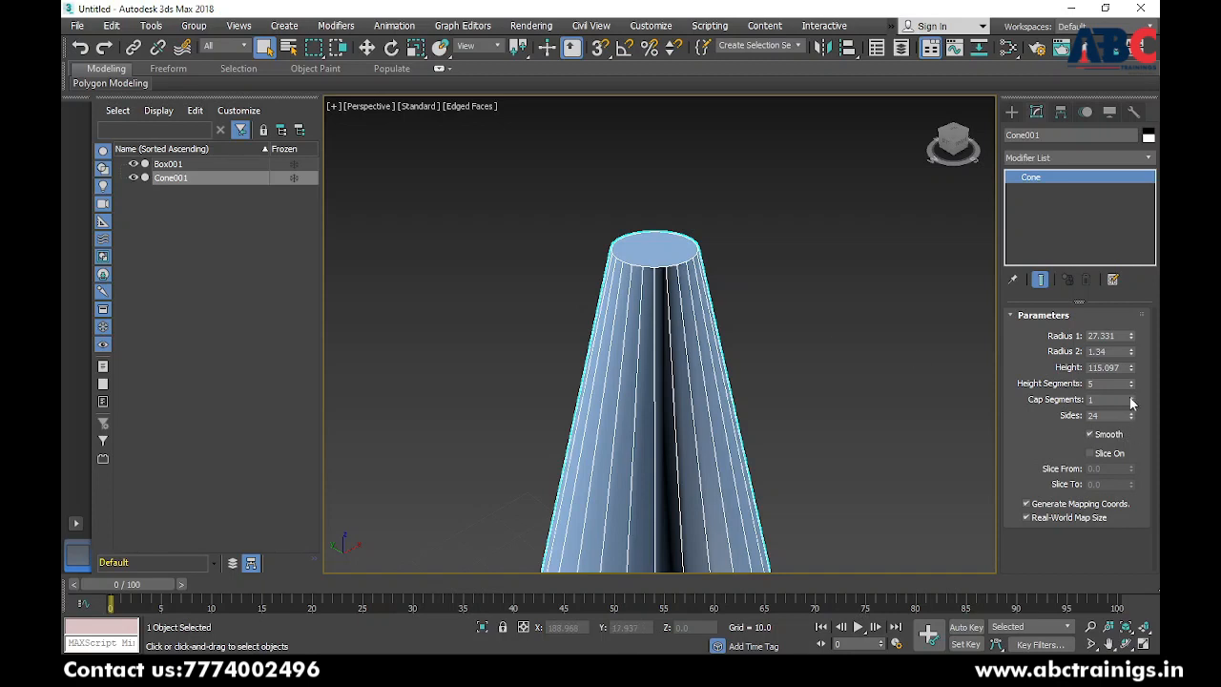
{"action": "mouse_move", "coordinate": [1130, 399]}
{"action": "left_mouse_down"}
{"action": "mouse_move", "coordinate": [1128, 375]}
{"action": "mouse_move", "coordinate": [1130, 404]}
{"action": "mouse_move", "coordinate": [1130, 387]}
{"action": "left_mouse_up"}
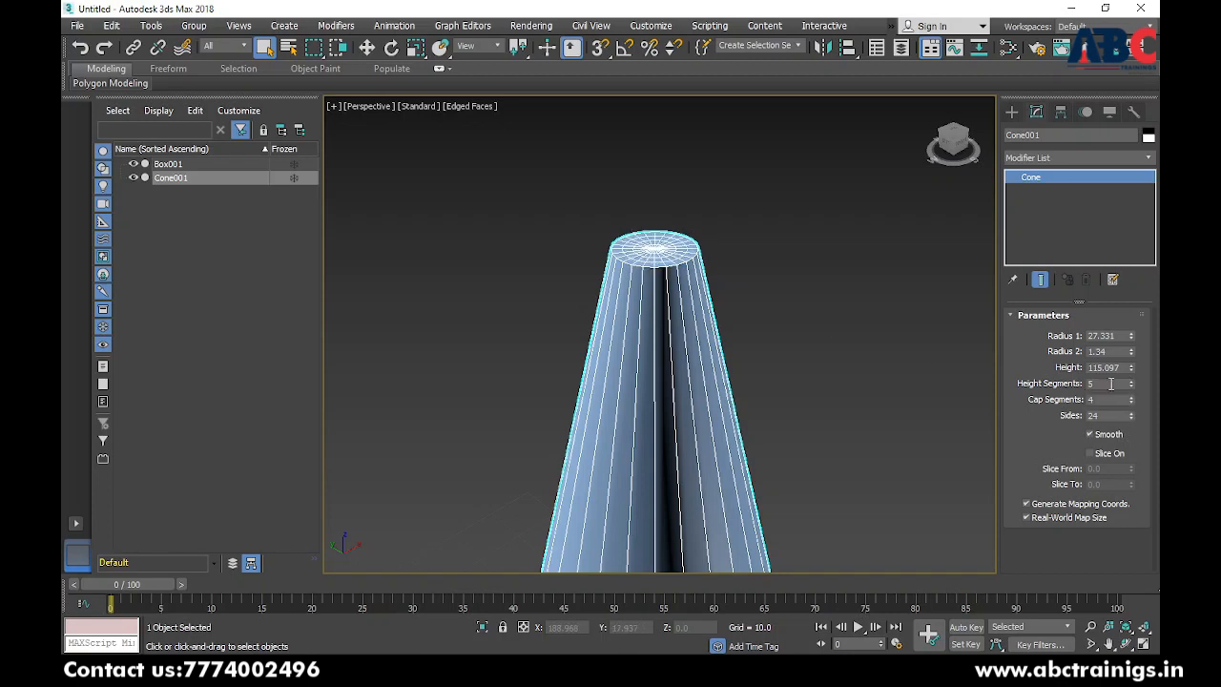
{"action": "scroll", "coordinate": [746, 302], "scroll_direction": "down", "scroll_amount": 1}
{"action": "scroll", "coordinate": [744, 301], "scroll_direction": "down", "scroll_amount": 5}
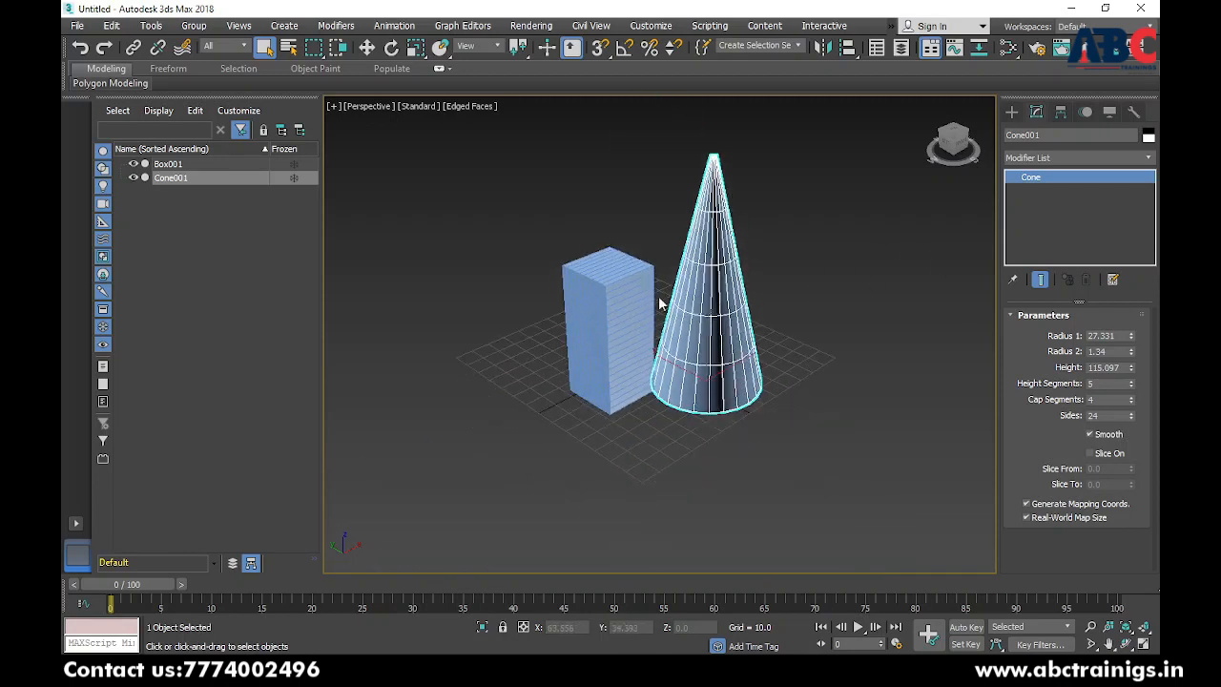
- Reselect the cone and reduce its number of sides to 3
{"action": "left_click", "coordinate": [643, 299]}
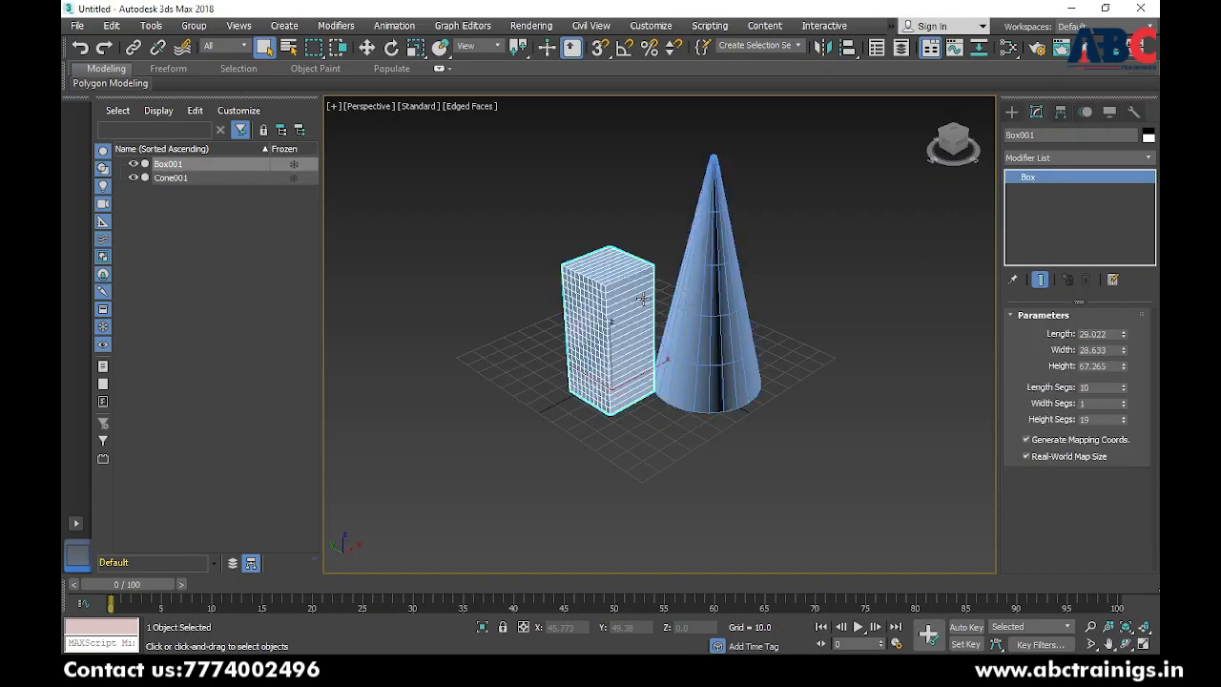
{"action": "left_click", "coordinate": [806, 312]}
{"action": "left_click", "coordinate": [708, 299]}
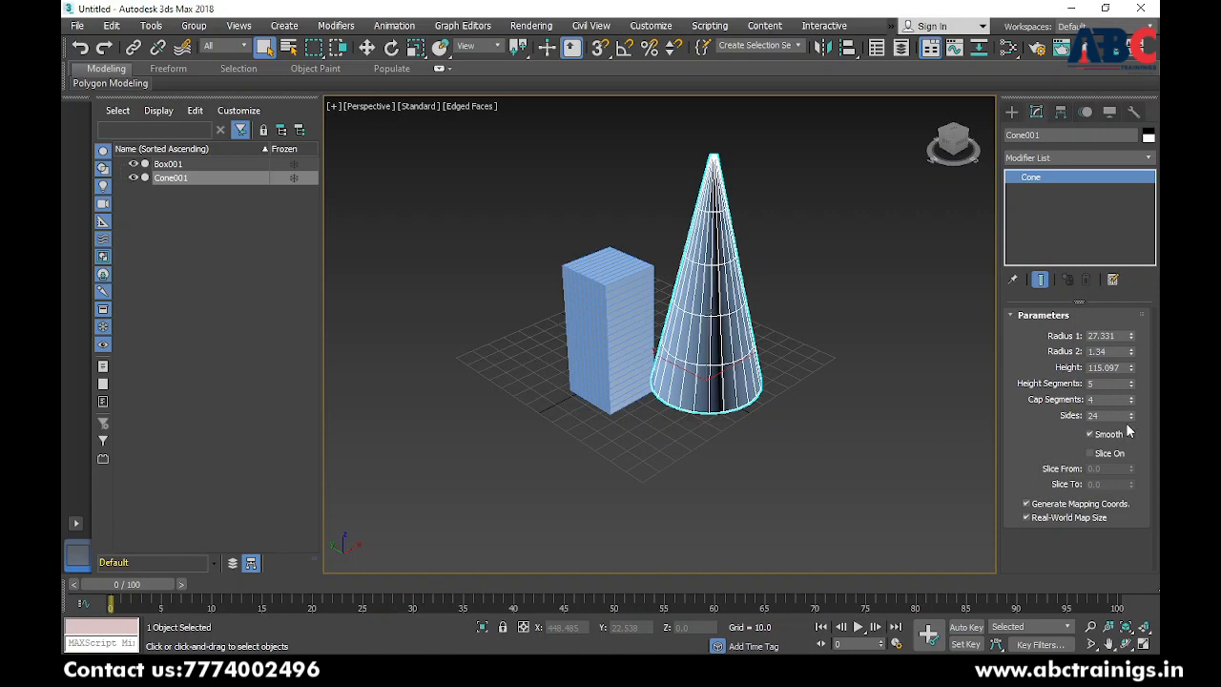
{"action": "scroll", "coordinate": [713, 353], "scroll_direction": "up", "scroll_amount": 5}
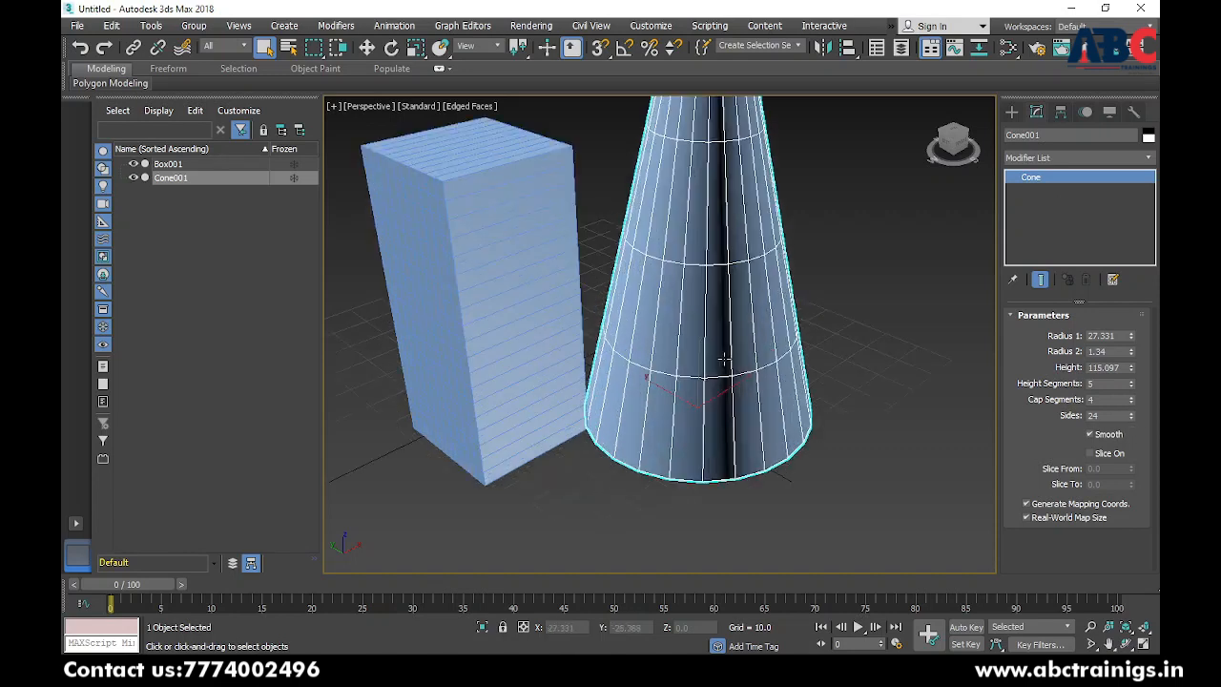
{"action": "left_click_drag", "start_coordinate": [1133, 419], "coordinate": [1108, 434]}
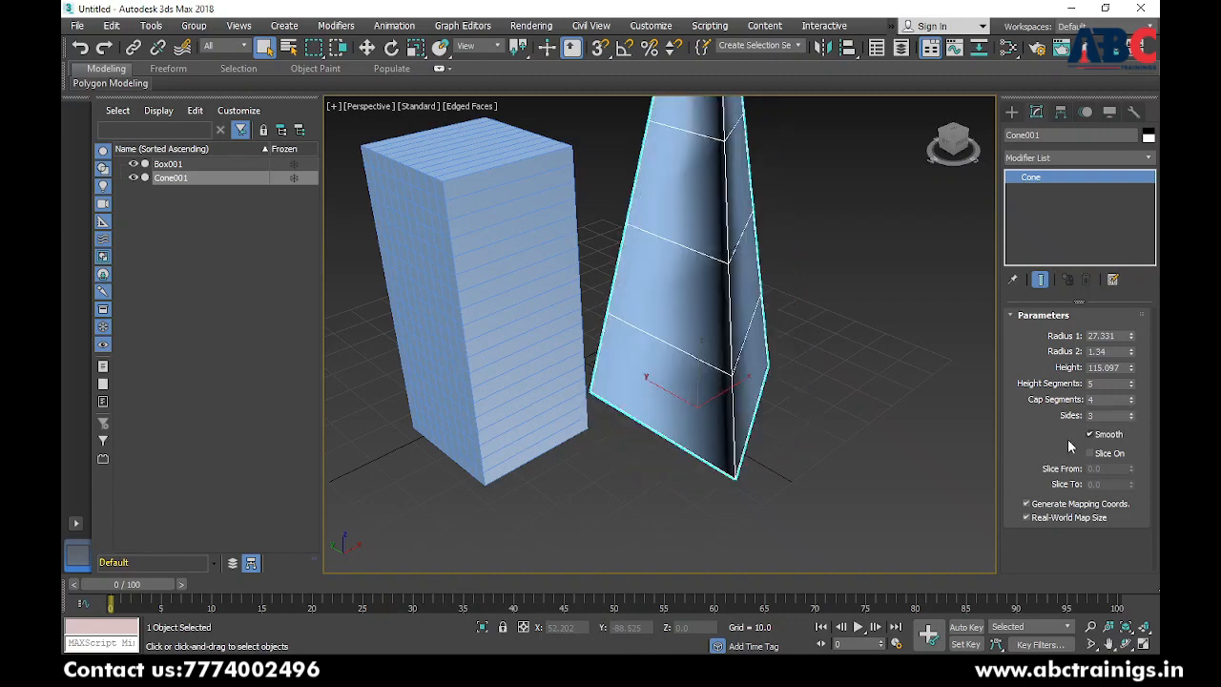
{"action": "scroll", "coordinate": [822, 405], "scroll_direction": "down", "scroll_amount": 3}
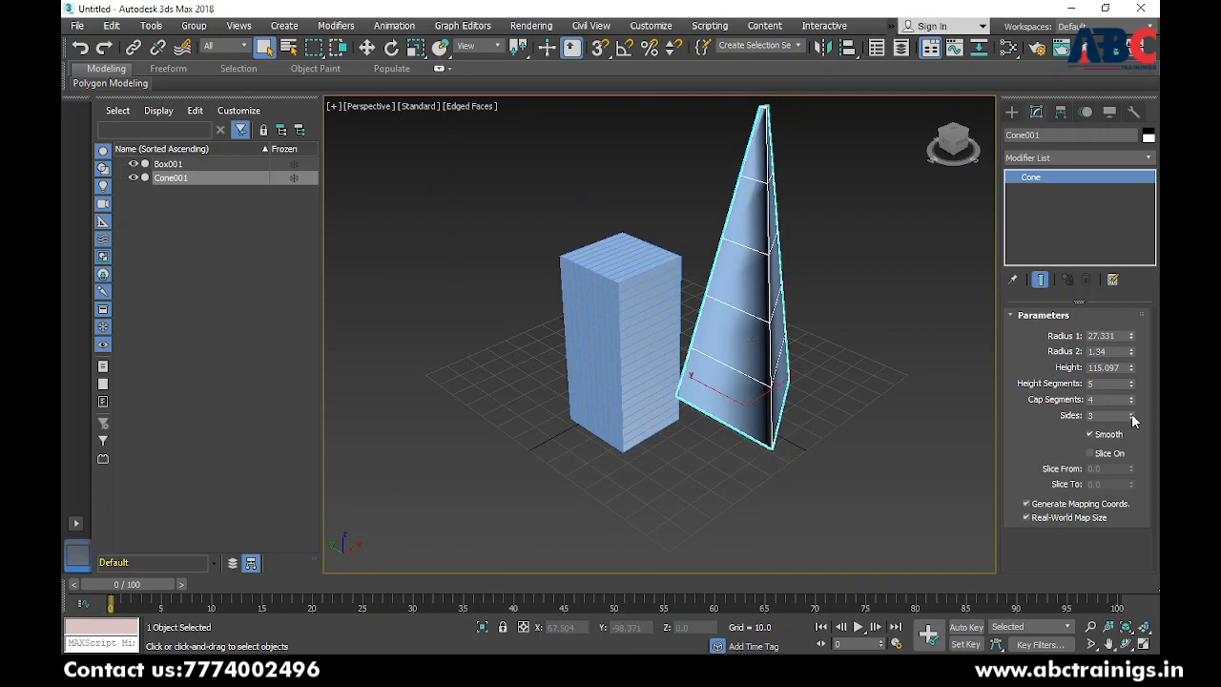
- Set the cone's sides to 200 and examine its surface up close
{"action": "left_click_drag", "start_coordinate": [1133, 421], "coordinate": [1094, 191]}
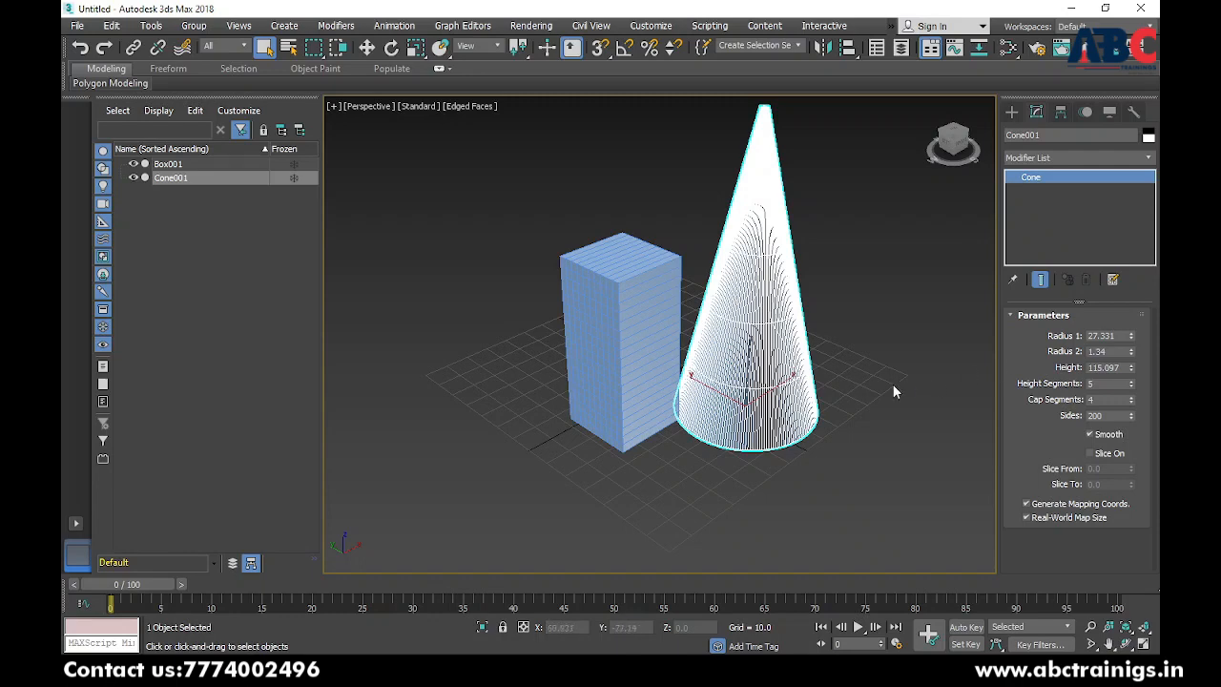
{"action": "middle_click_drag", "start_coordinate": [891, 387], "coordinate": [788, 373]}
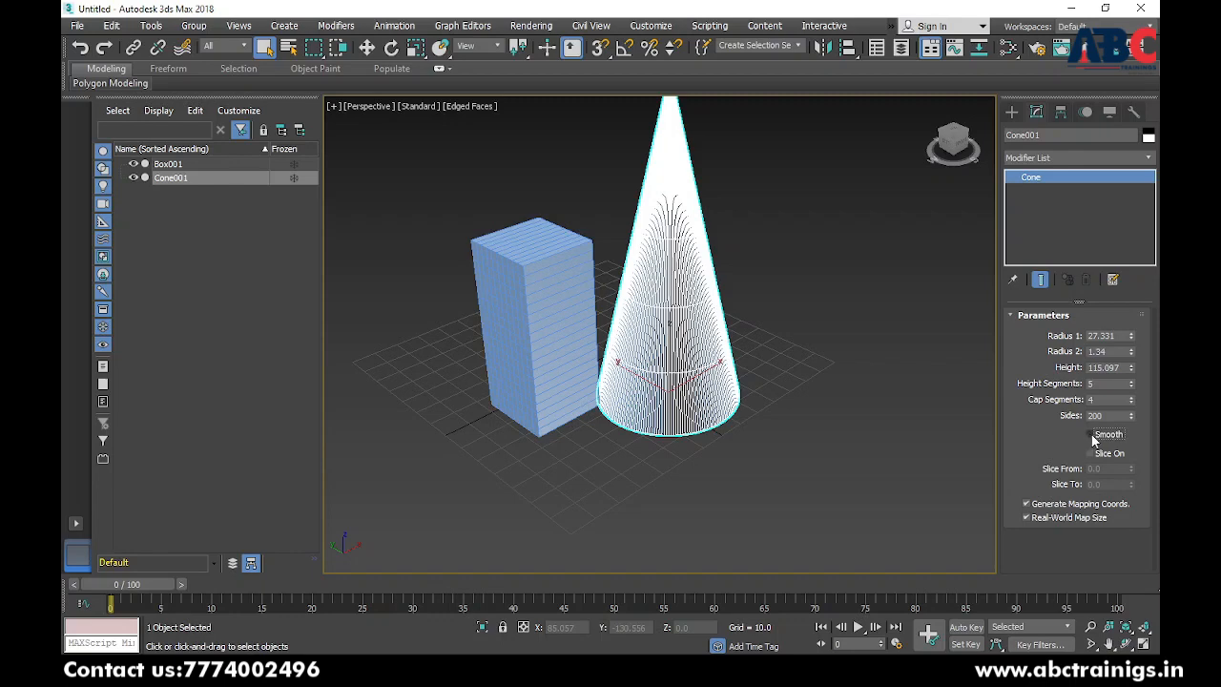
{"action": "scroll", "coordinate": [692, 317], "scroll_direction": "up", "scroll_amount": 5}
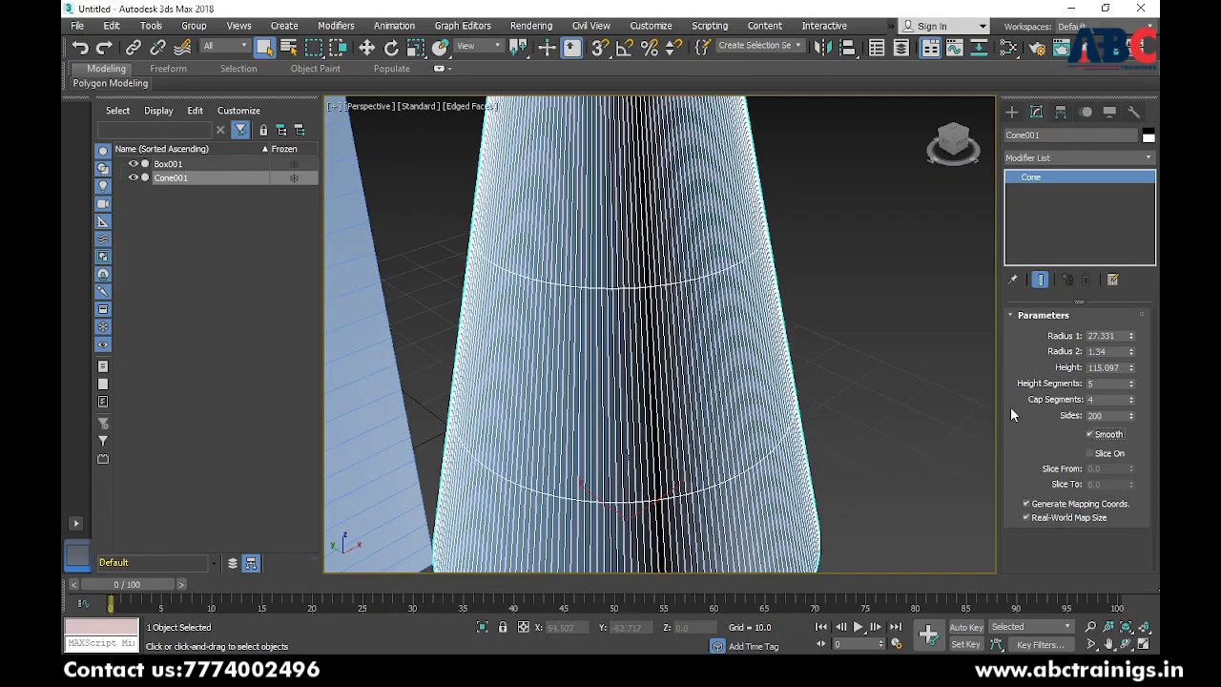
{"action": "scroll", "coordinate": [716, 267], "scroll_direction": "down", "scroll_amount": 5}
{"action": "middle_click_drag", "start_coordinate": [714, 239], "coordinate": [710, 315], "text": "alt"}
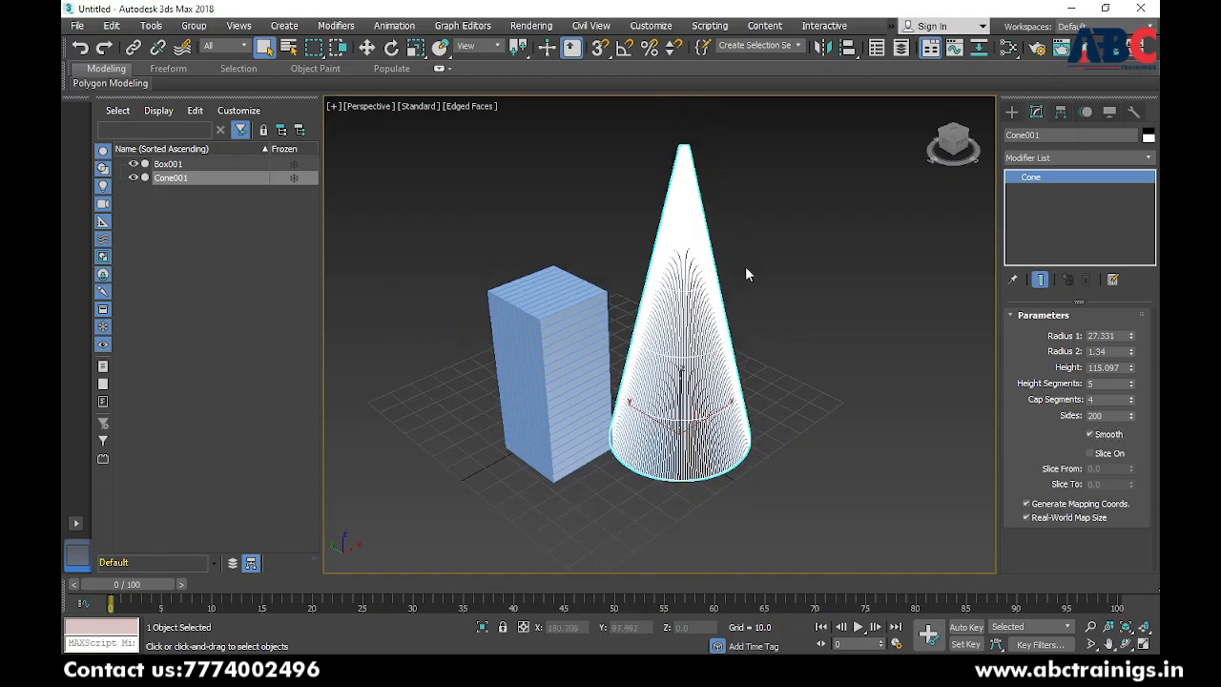
- Enable slicing on the cone, with Slice From at 231.5 and Slice To at -22.5
{"action": "left_click", "coordinate": [1090, 454]}
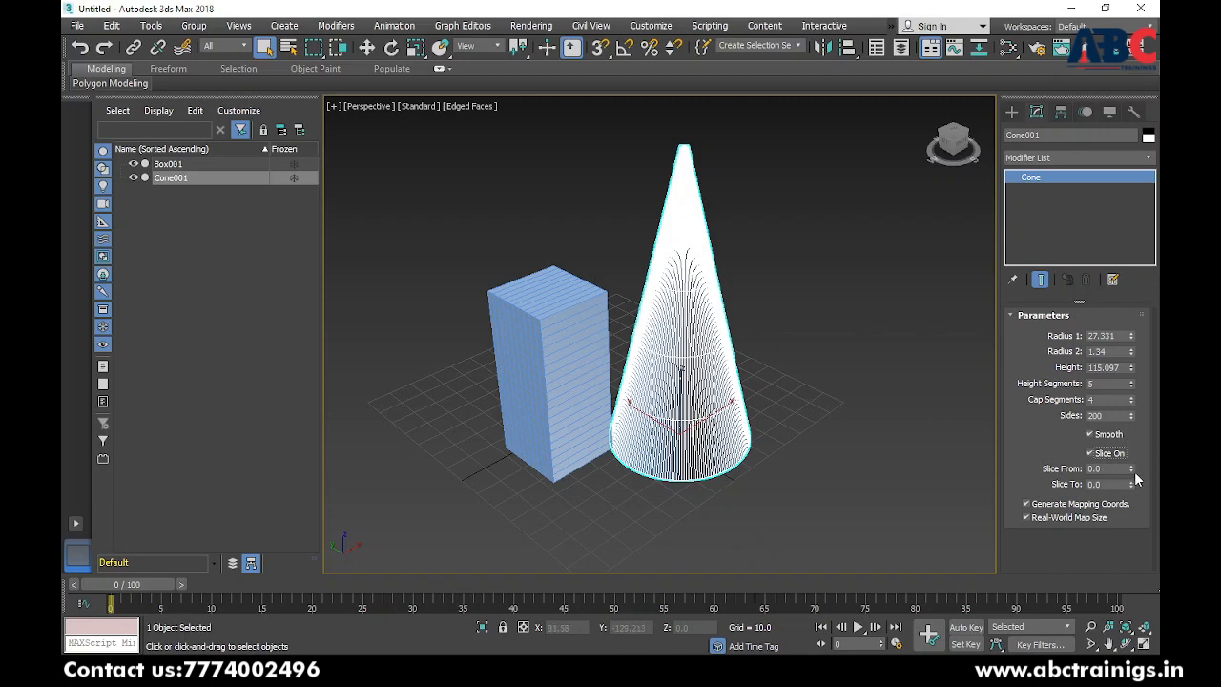
{"action": "left_click_drag", "start_coordinate": [1131, 468], "coordinate": [1044, 208]}
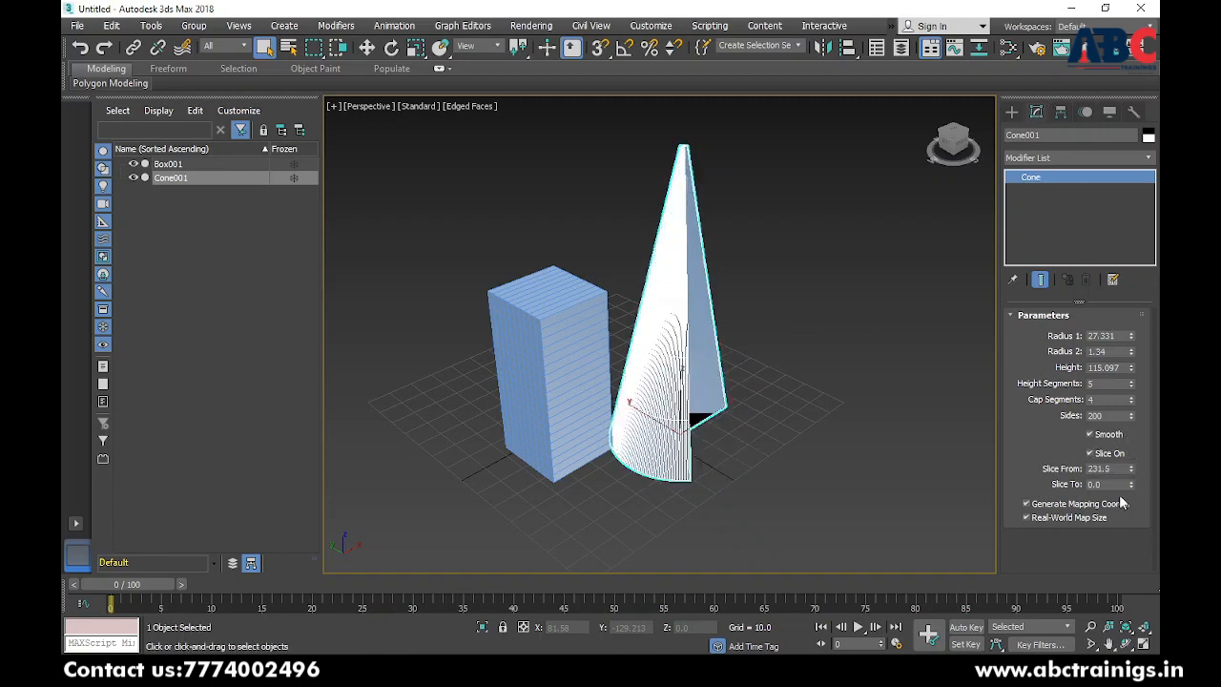
{"action": "left_click_drag", "start_coordinate": [1131, 485], "coordinate": [1031, 499]}
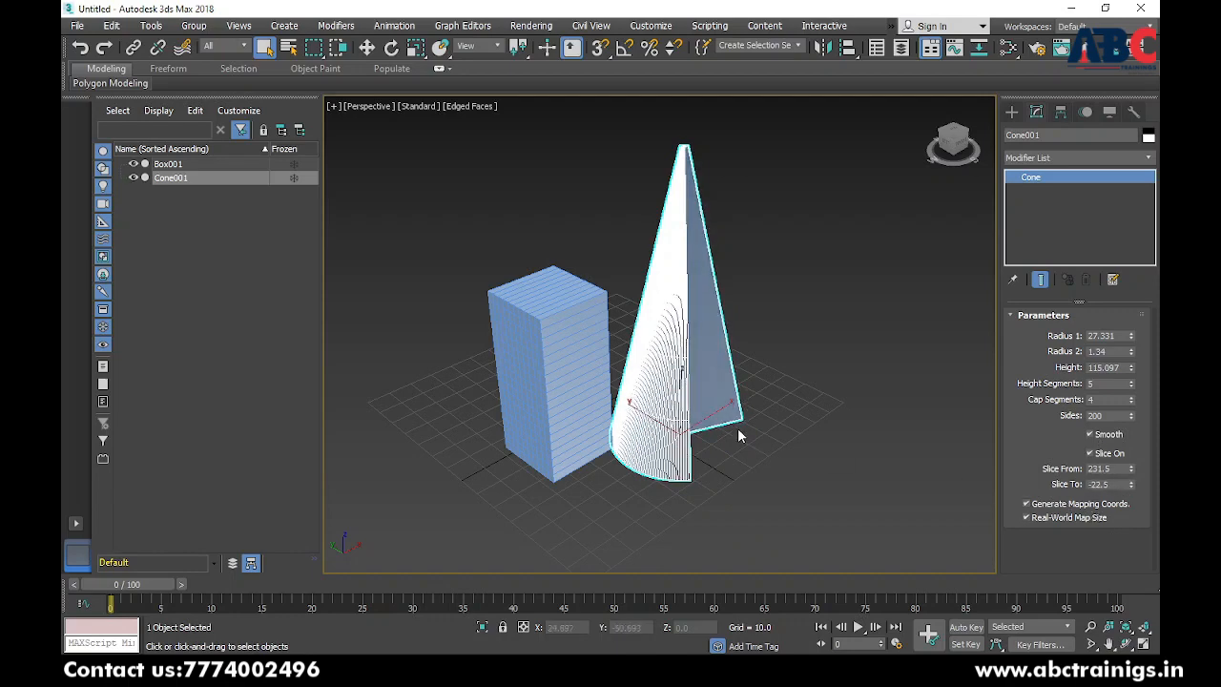
- Move the box along the X axis away from the cone, to about X -56.3
{"action": "left_click", "coordinate": [589, 386]}
{"action": "key", "text": "w"}
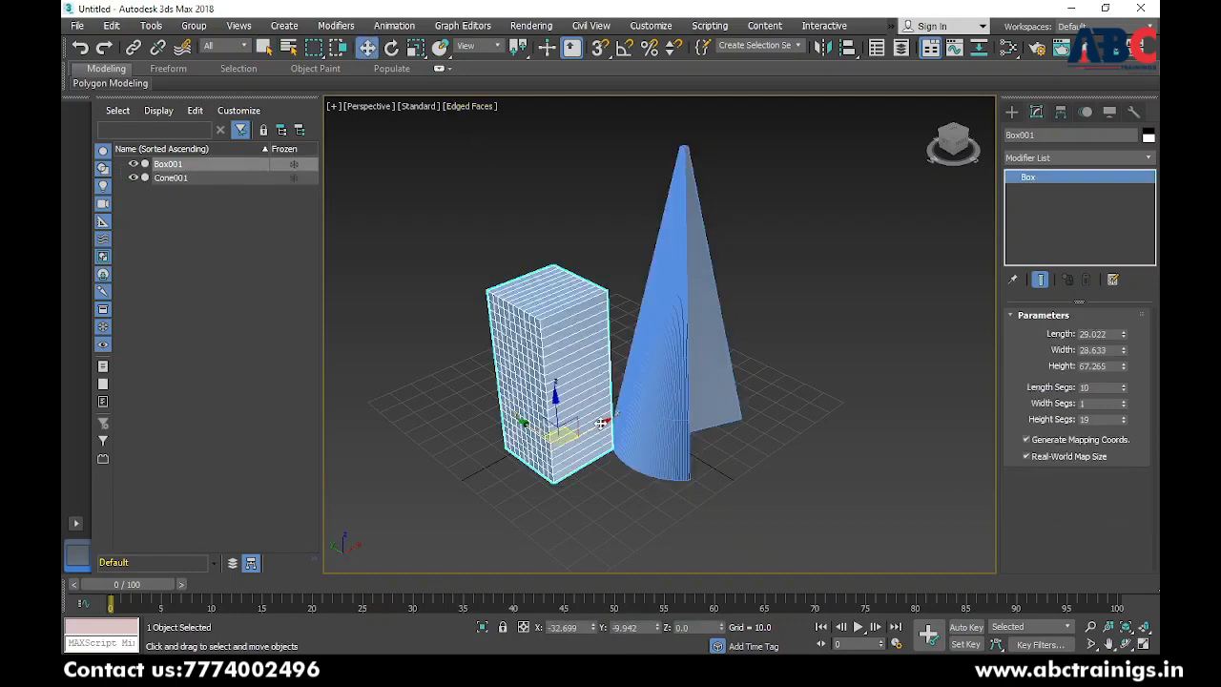
{"action": "left_click_drag", "start_coordinate": [600, 423], "coordinate": [710, 367]}
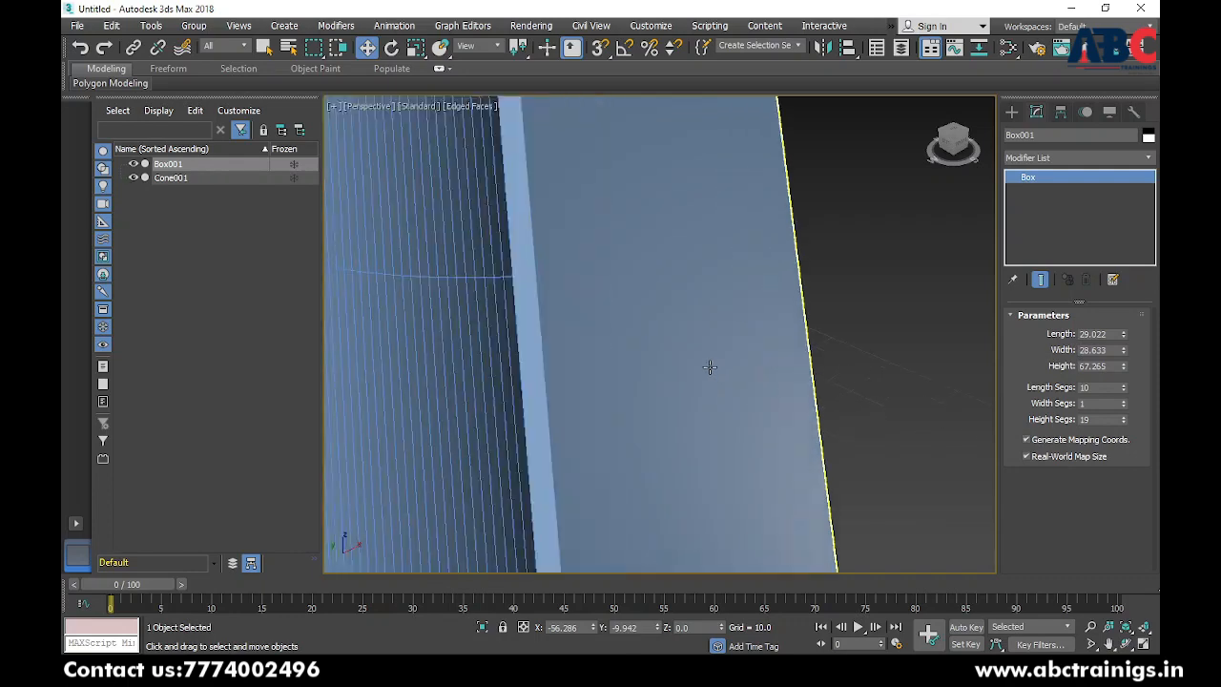
{"action": "scroll", "coordinate": [711, 372], "scroll_direction": "down", "scroll_amount": 5}
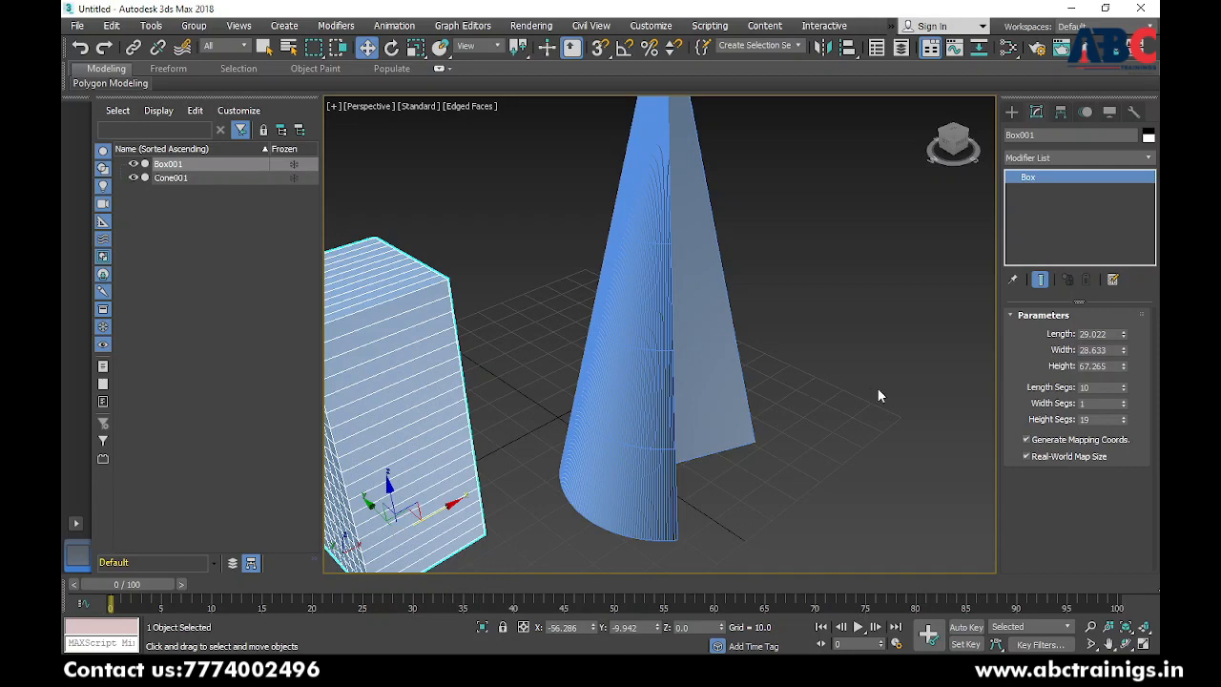
{"action": "key", "text": "alt+ctrl+z"}
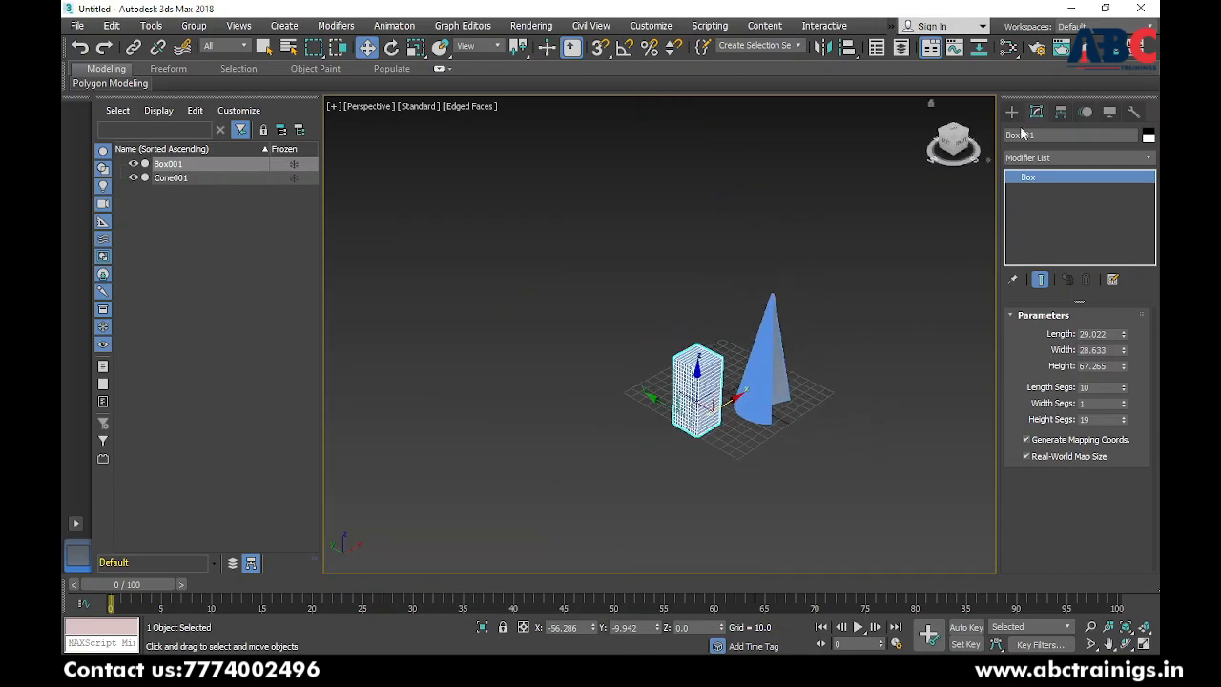
- Create a sphere with a radius of about 30.8 in front of the box and cone
{"action": "left_click", "coordinate": [1013, 113]}
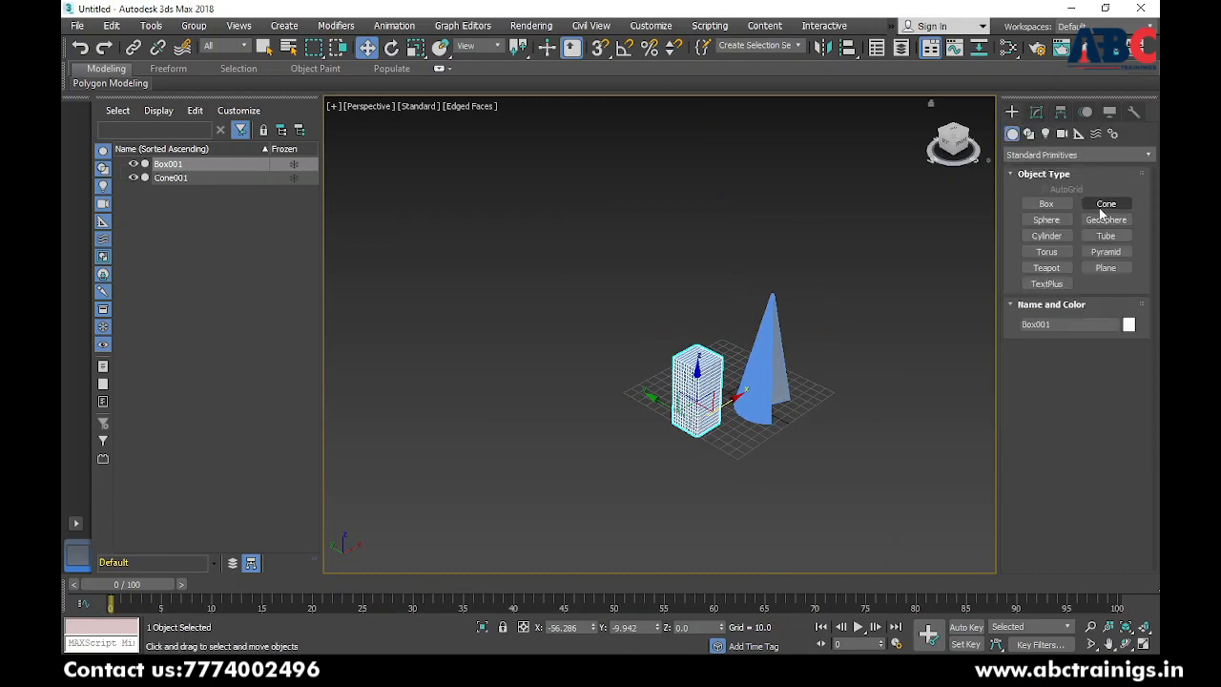
{"action": "scroll", "coordinate": [828, 377], "scroll_direction": "up", "scroll_amount": 5}
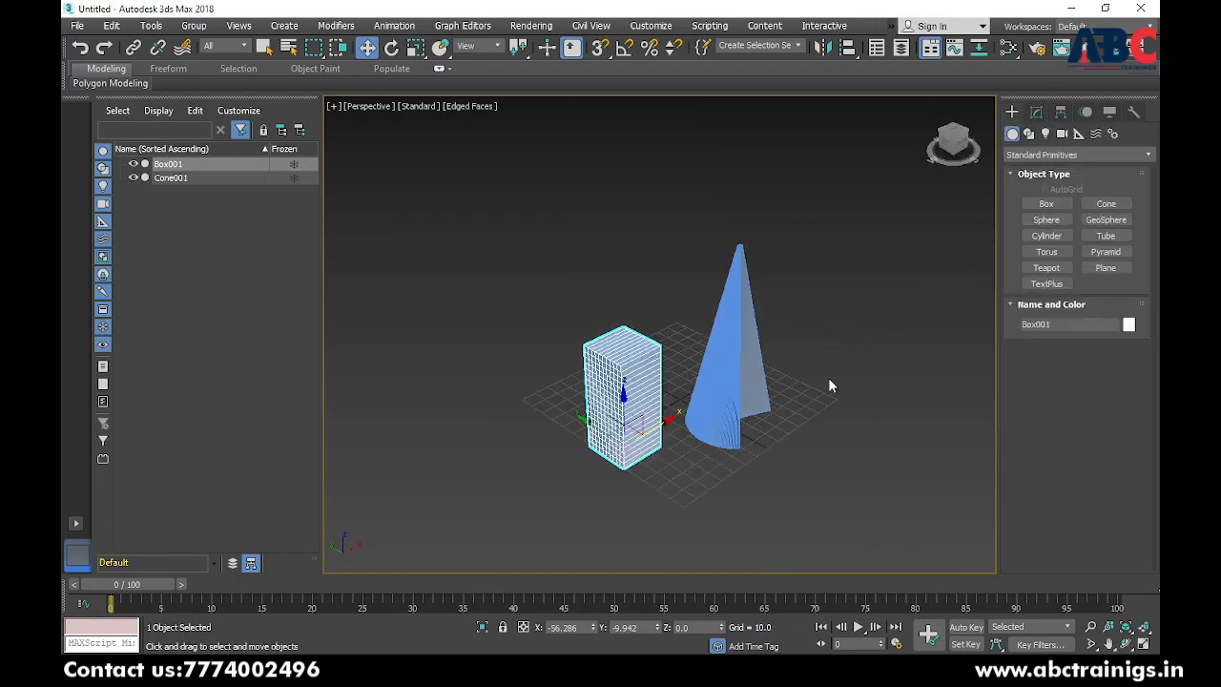
{"action": "left_click", "coordinate": [1047, 219]}
{"action": "scroll", "coordinate": [839, 343], "scroll_direction": "down", "scroll_amount": 5}
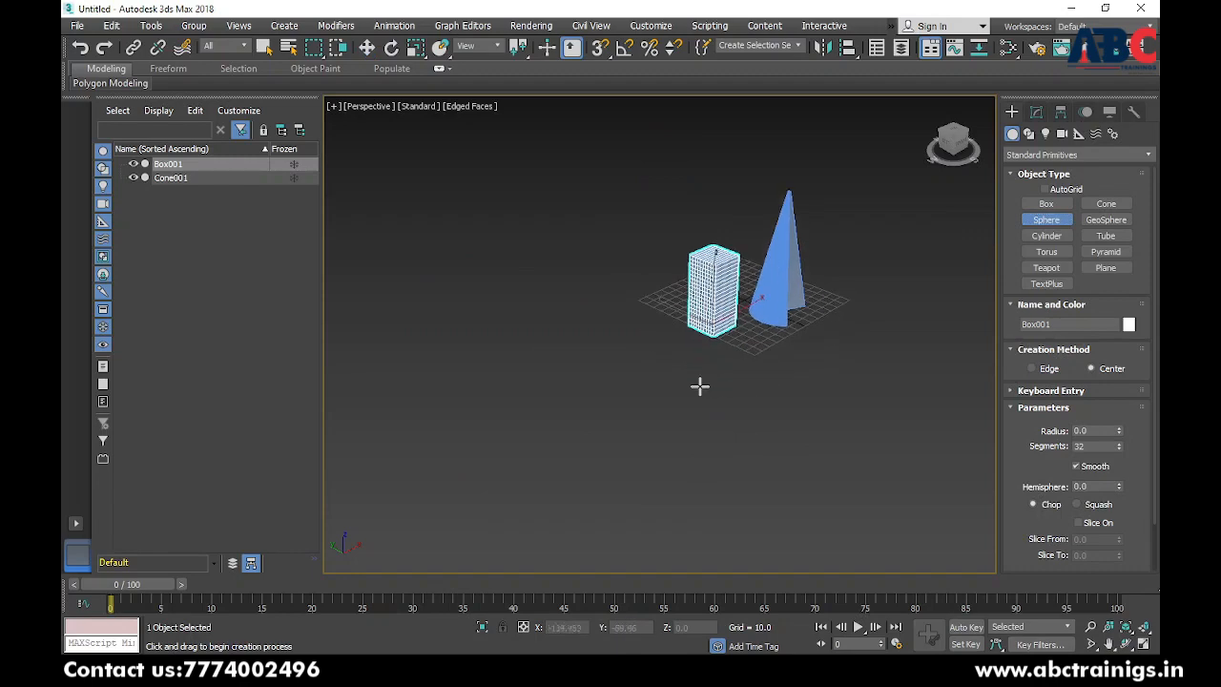
{"action": "left_click_drag", "start_coordinate": [700, 385], "coordinate": [742, 389]}
{"action": "scroll", "coordinate": [711, 387], "scroll_direction": "up", "scroll_amount": 5}
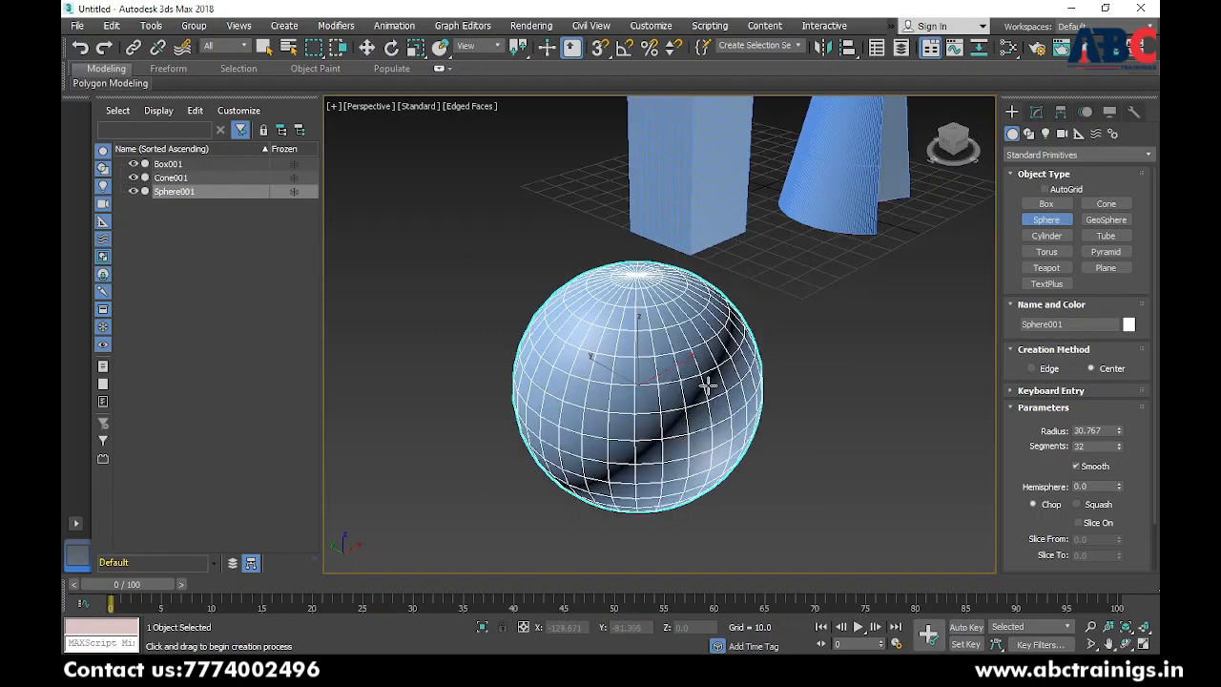
{"action": "scroll", "coordinate": [708, 383], "scroll_direction": "up", "scroll_amount": 2}
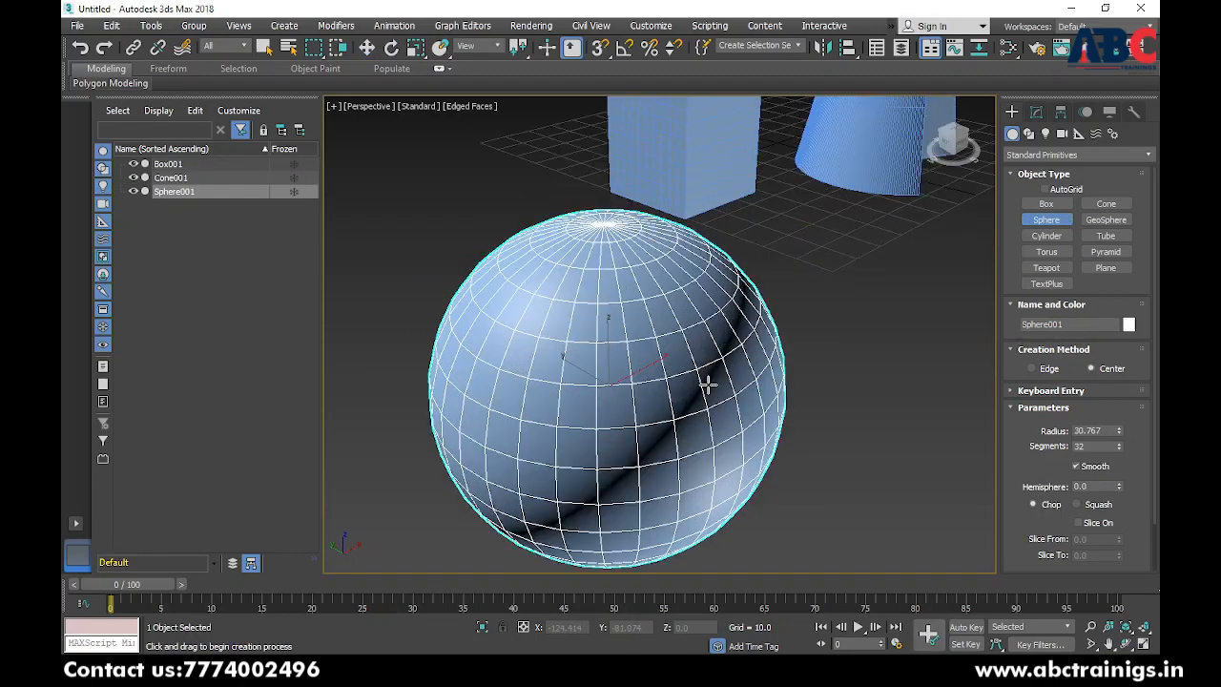
{"action": "scroll", "coordinate": [708, 383], "scroll_direction": "down", "scroll_amount": 2}
{"action": "scroll", "coordinate": [715, 295], "scroll_direction": "up", "scroll_amount": 2}
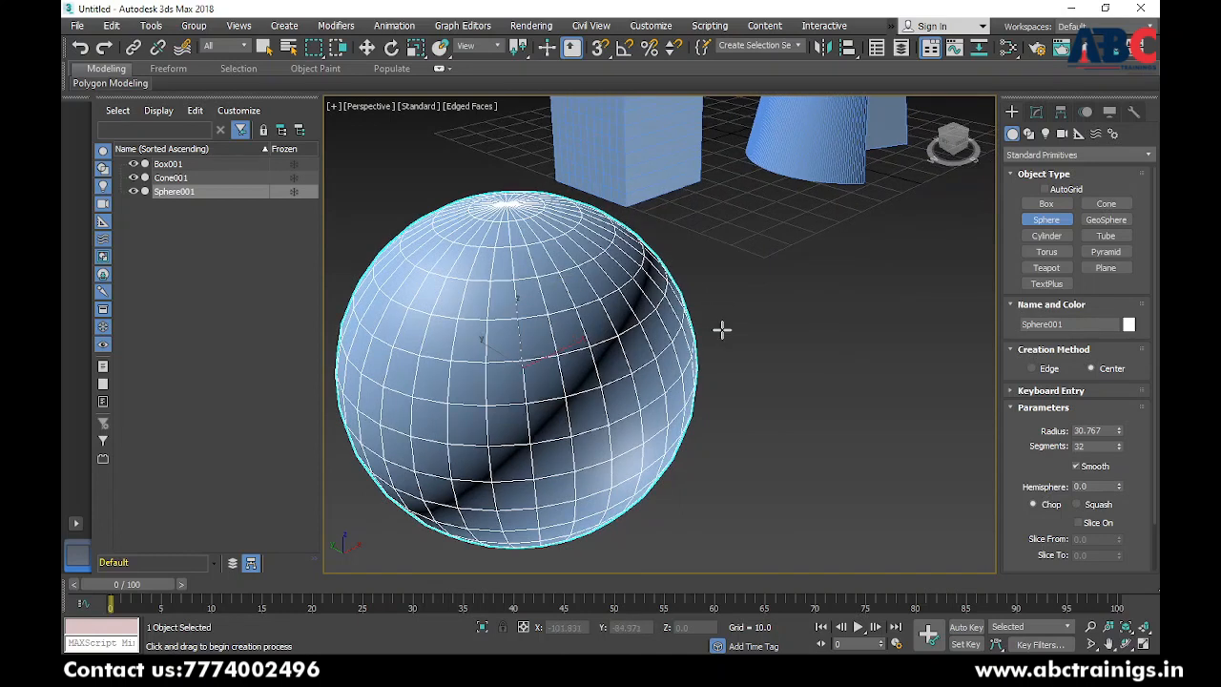
- Set the sphere's radius to 29.844 and its segments to 40
{"action": "left_click", "coordinate": [1036, 112]}
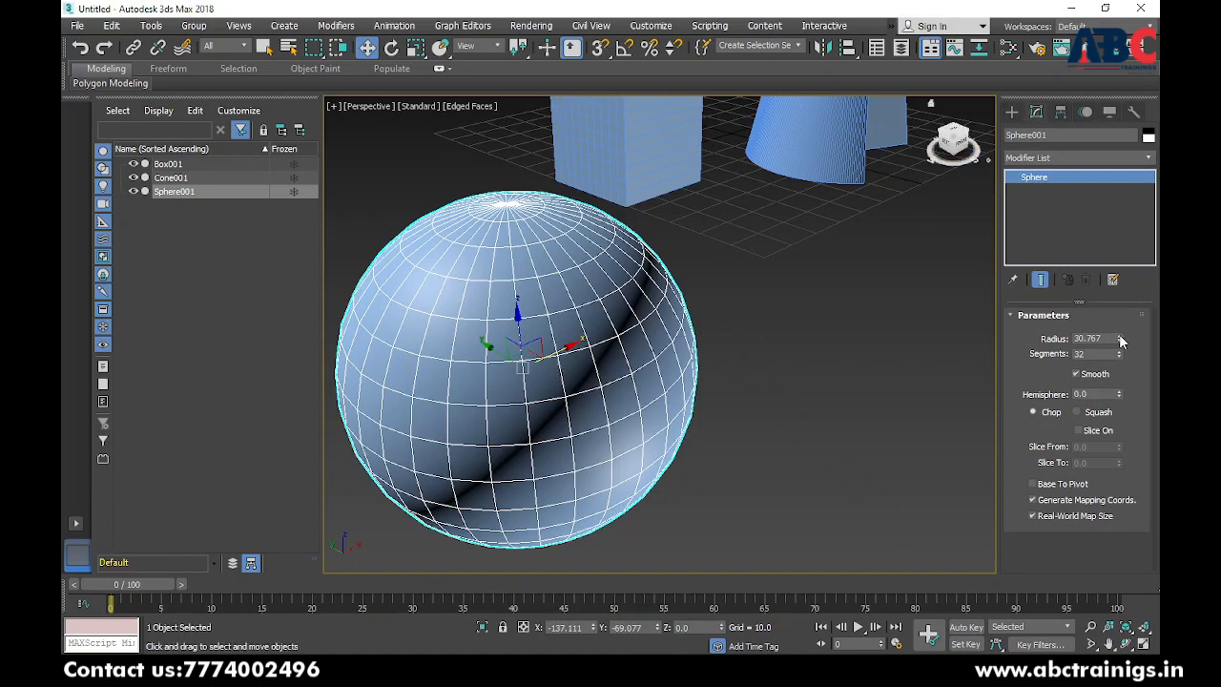
{"action": "left_click_drag", "start_coordinate": [1121, 339], "coordinate": [1119, 372]}
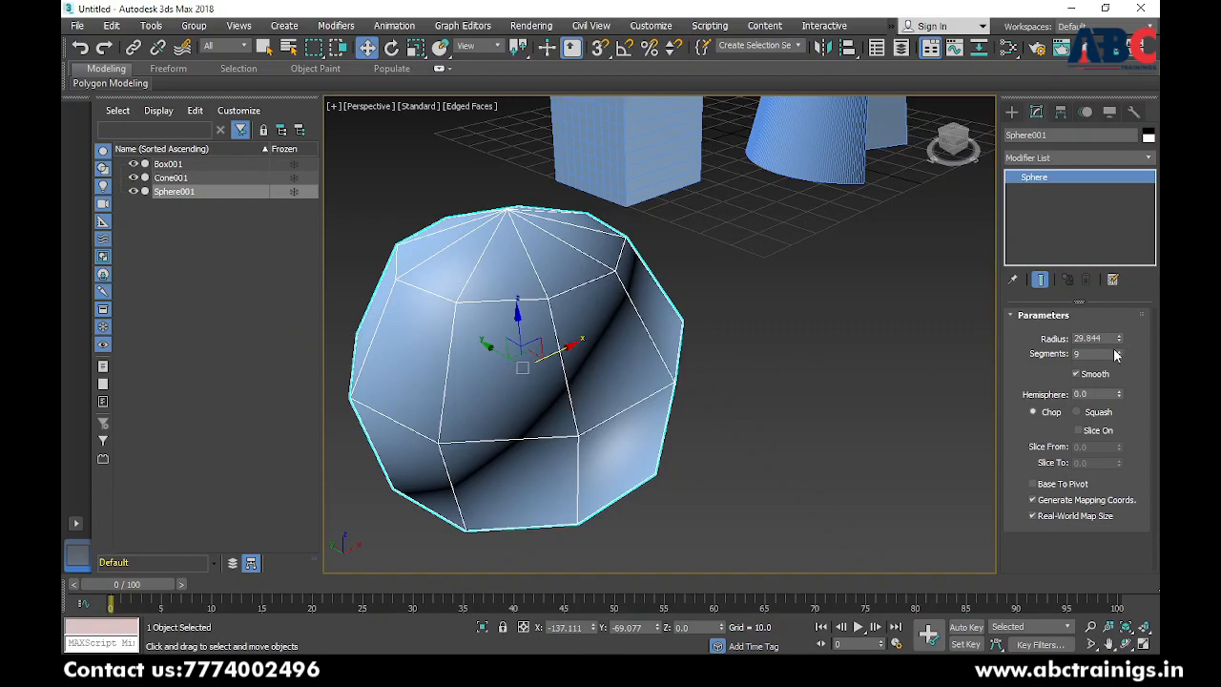
{"action": "left_click_drag", "start_coordinate": [1119, 357], "coordinate": [1126, 324]}
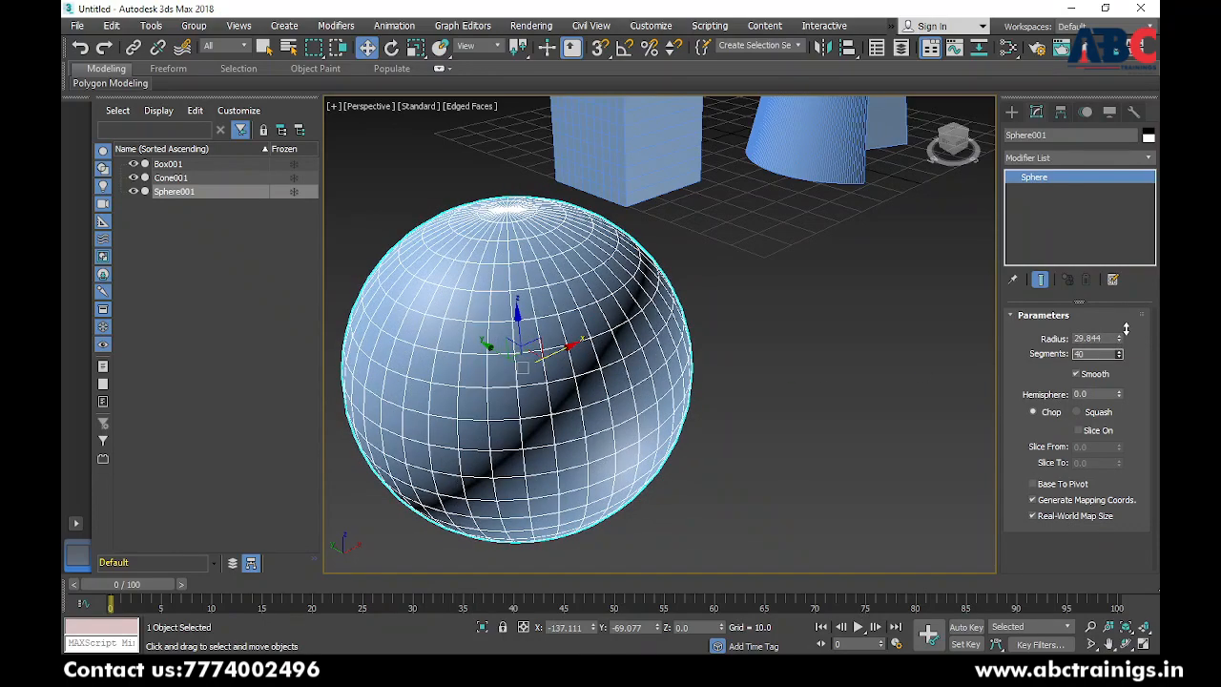
- Cut the sphere into a dome by setting its Hemisphere value to 0.565, and inspect its underside
{"action": "left_click_drag", "start_coordinate": [1120, 396], "coordinate": [1091, 310]}
{"action": "scroll", "coordinate": [839, 427], "scroll_direction": "down", "scroll_amount": 3}
{"action": "scroll", "coordinate": [840, 427], "scroll_direction": "down", "scroll_amount": 3}
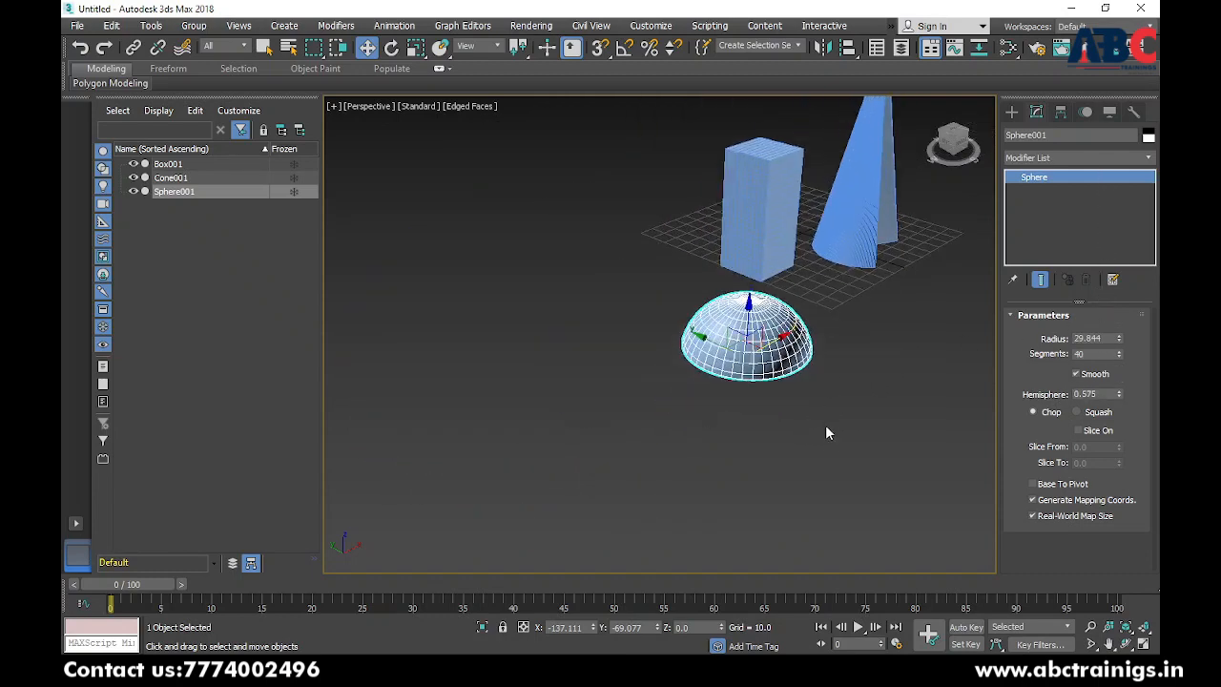
{"action": "mouse_move", "coordinate": [826, 449]}
{"action": "middle_mouse_down", "text": "alt"}
{"action": "mouse_move", "coordinate": [817, 400]}
{"action": "mouse_move", "coordinate": [820, 419]}
{"action": "mouse_move", "coordinate": [829, 351]}
{"action": "mouse_move", "coordinate": [807, 363]}
{"action": "mouse_move", "coordinate": [825, 429]}
{"action": "middle_mouse_up", "text": "alt"}
{"action": "middle_click_drag", "start_coordinate": [918, 407], "coordinate": [861, 413], "text": "alt"}
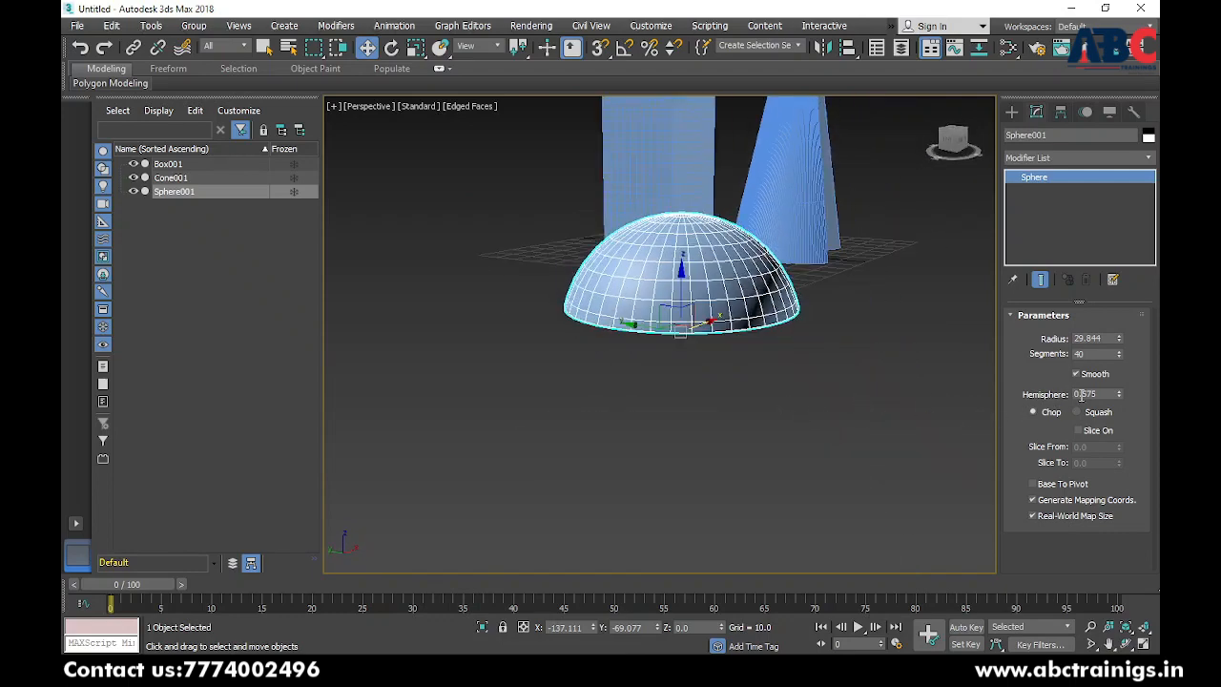
{"action": "mouse_move", "coordinate": [1119, 394]}
{"action": "left_mouse_down"}
{"action": "mouse_move", "coordinate": [1116, 367]}
{"action": "mouse_move", "coordinate": [1115, 398]}
{"action": "left_mouse_up"}
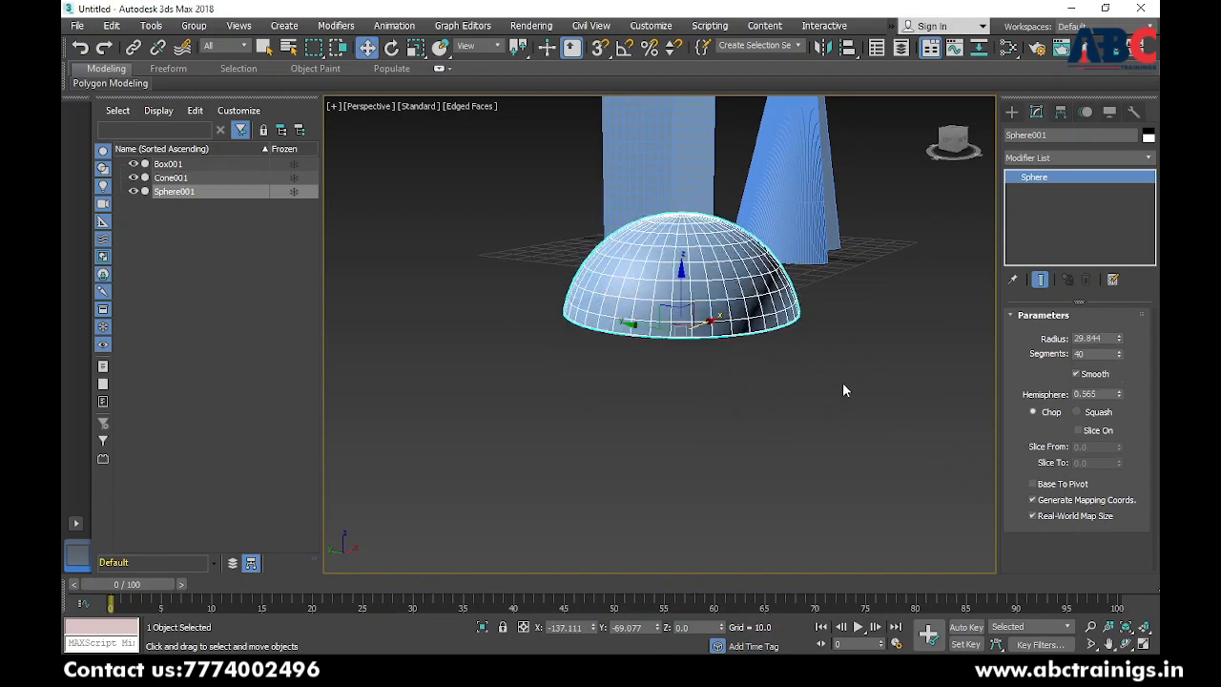
{"action": "middle_click_drag", "start_coordinate": [842, 382], "coordinate": [863, 359], "text": "alt"}
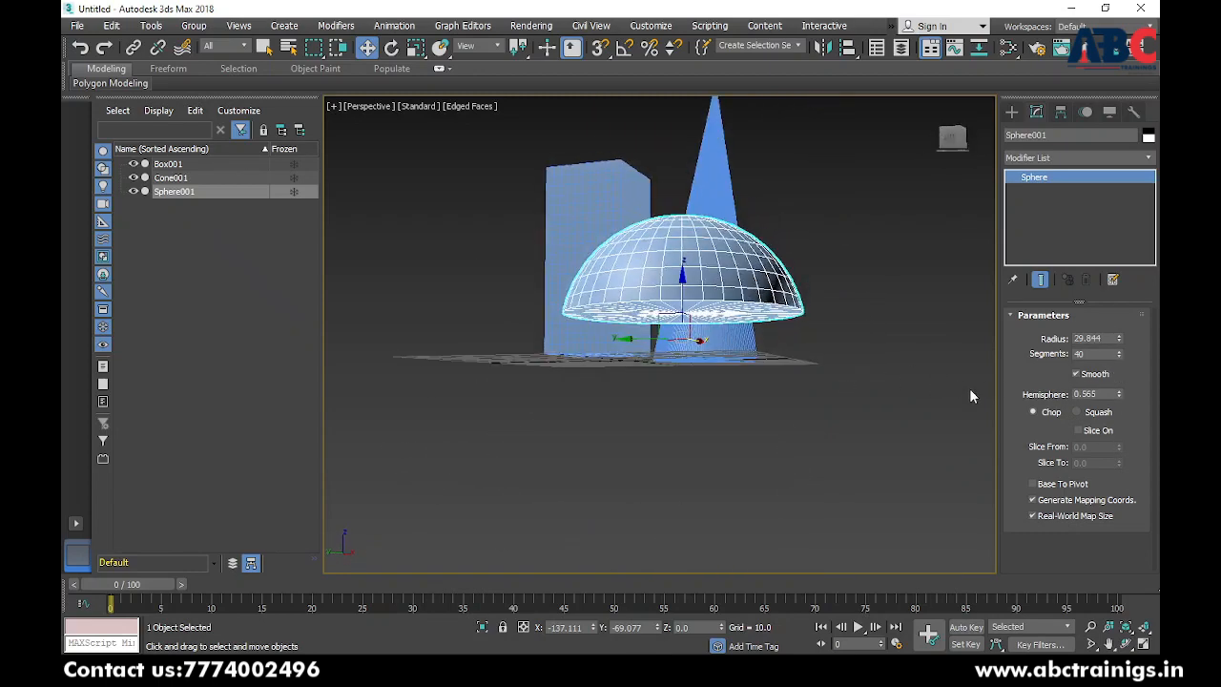
{"action": "middle_click_drag", "start_coordinate": [923, 427], "coordinate": [898, 436], "text": "alt"}
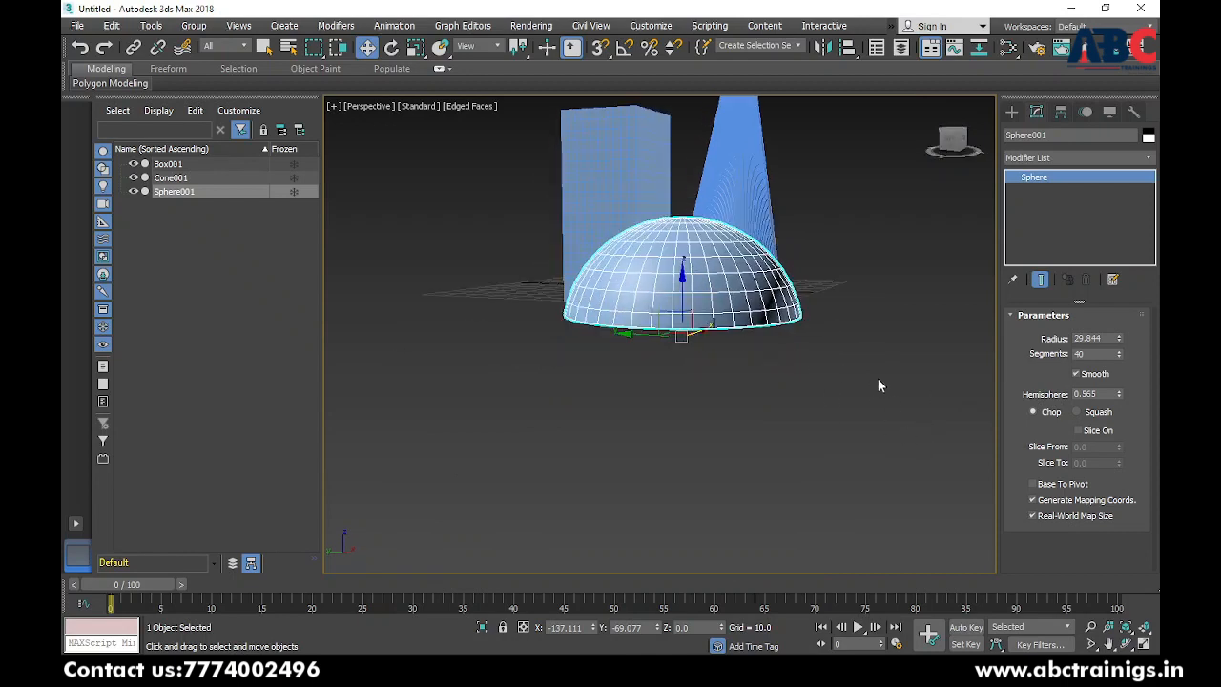
- Try the Squash hemisphere option on the dome to compare its mesh, and return to Chop
{"action": "left_click", "coordinate": [1078, 413]}
{"action": "scroll", "coordinate": [709, 327], "scroll_direction": "up", "scroll_amount": 3}
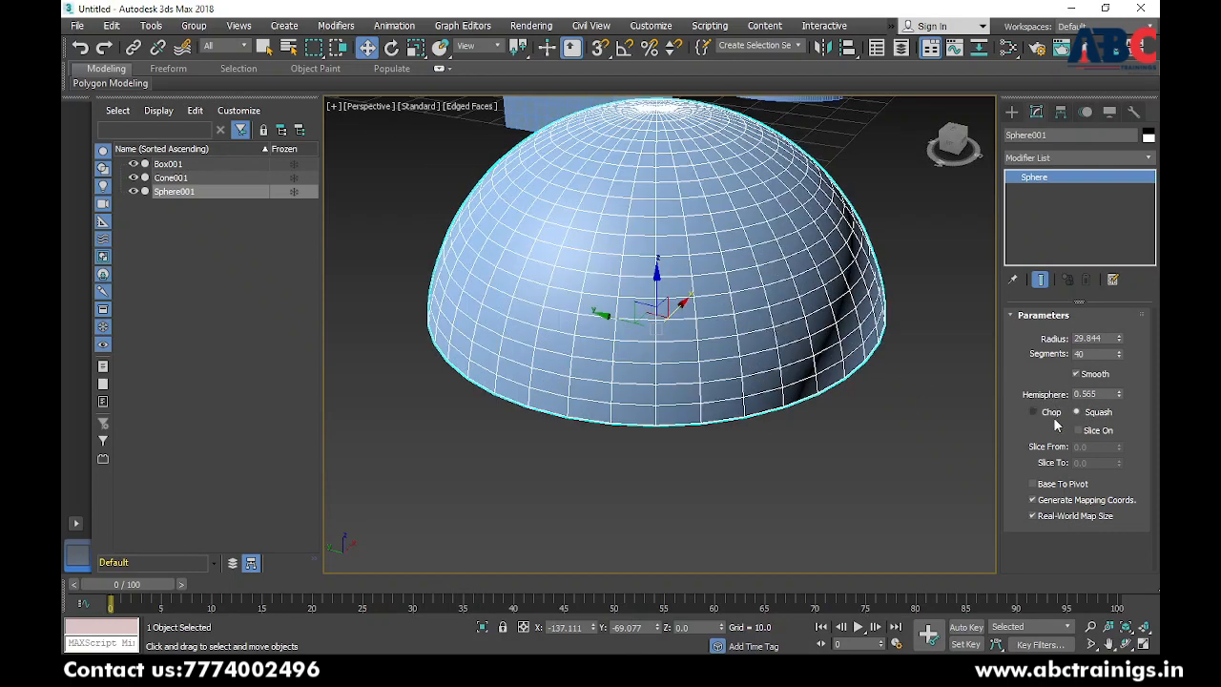
{"action": "left_click", "coordinate": [1035, 412]}
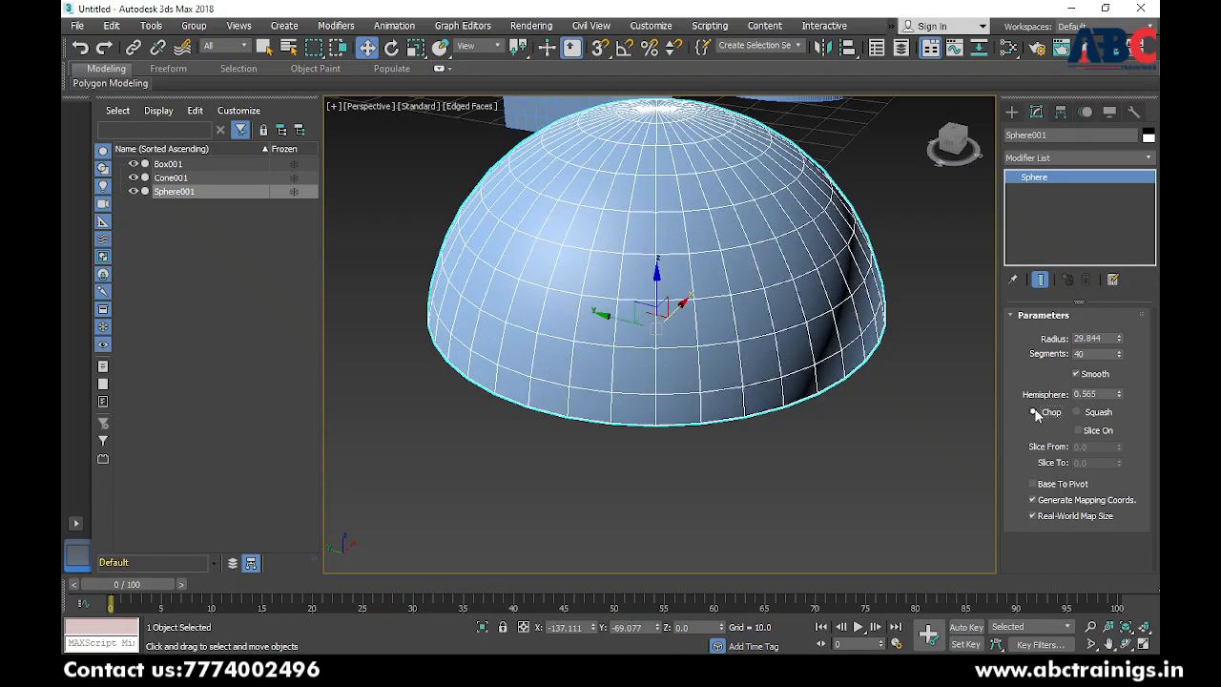
- Enable slicing on the dome with Slice From at 135, and inspect the cut faces
{"action": "left_click", "coordinate": [1078, 431]}
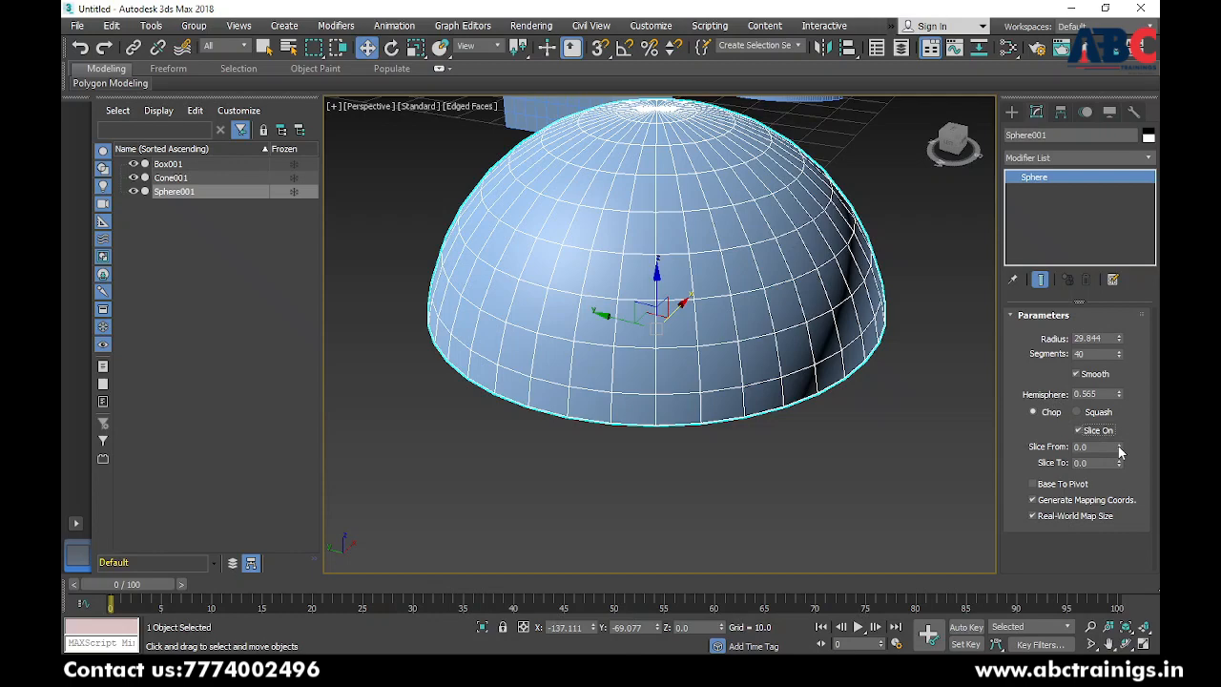
{"action": "left_click_drag", "start_coordinate": [1120, 448], "coordinate": [1045, 250]}
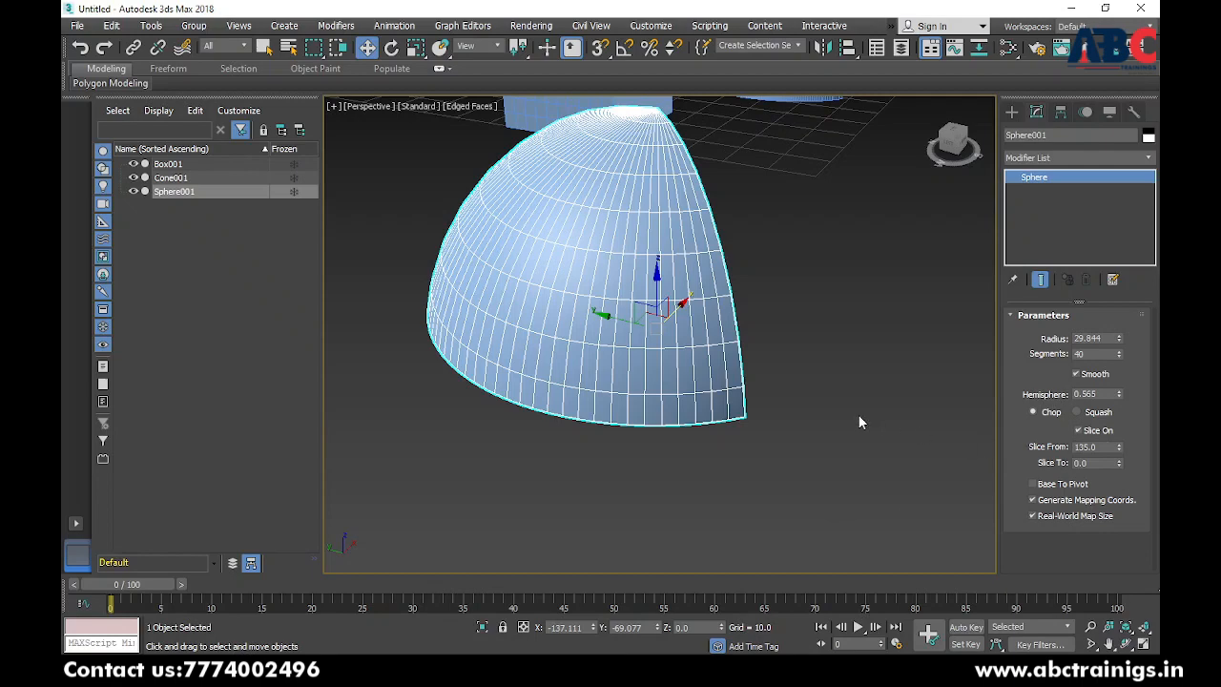
{"action": "scroll", "coordinate": [857, 414], "scroll_direction": "down", "scroll_amount": 5}
{"action": "middle_click_drag", "start_coordinate": [857, 414], "coordinate": [762, 328], "text": "alt"}
{"action": "scroll", "coordinate": [801, 396], "scroll_direction": "up", "scroll_amount": 4}
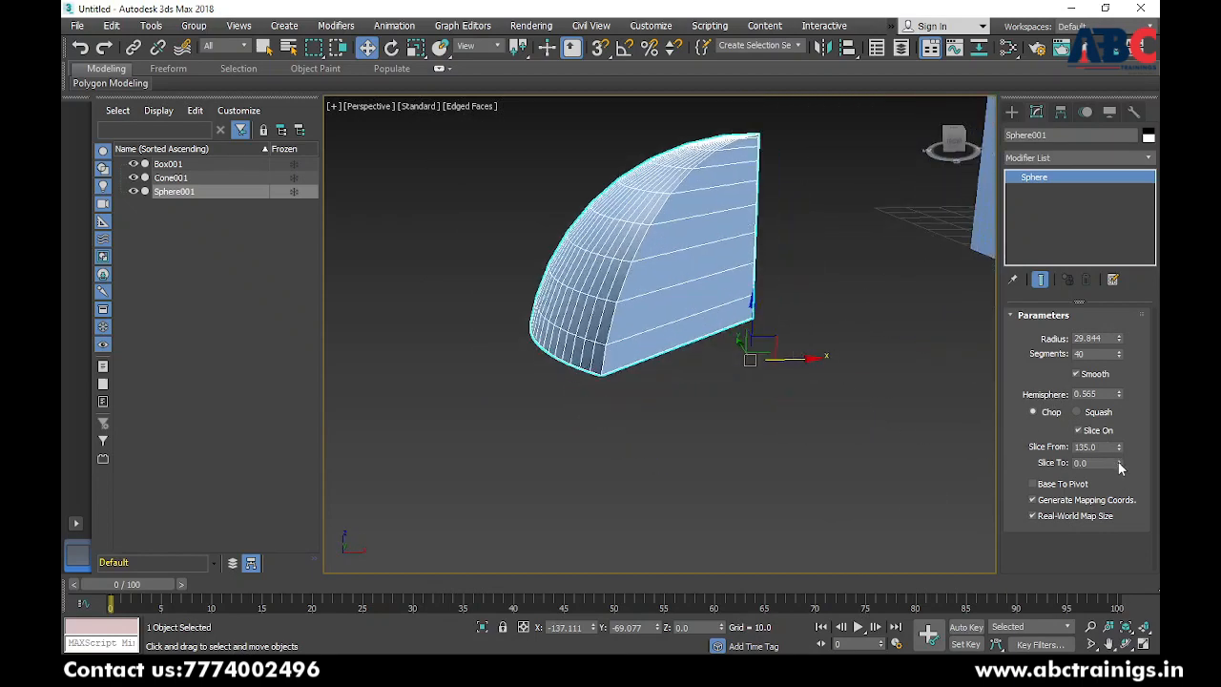
{"action": "middle_click_drag", "start_coordinate": [822, 383], "coordinate": [850, 375], "text": "alt"}
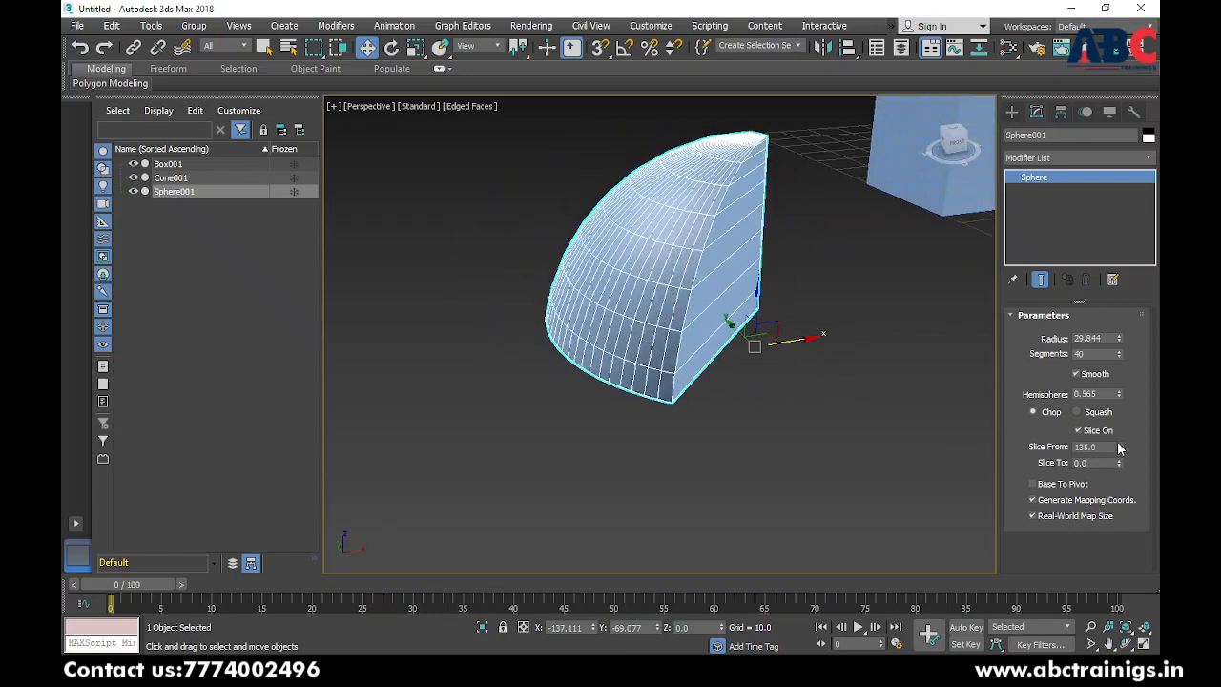
- Create a geosphere with a radius of about 29.2 in the empty space beside the sliced dome
{"action": "left_click", "coordinate": [1012, 113]}
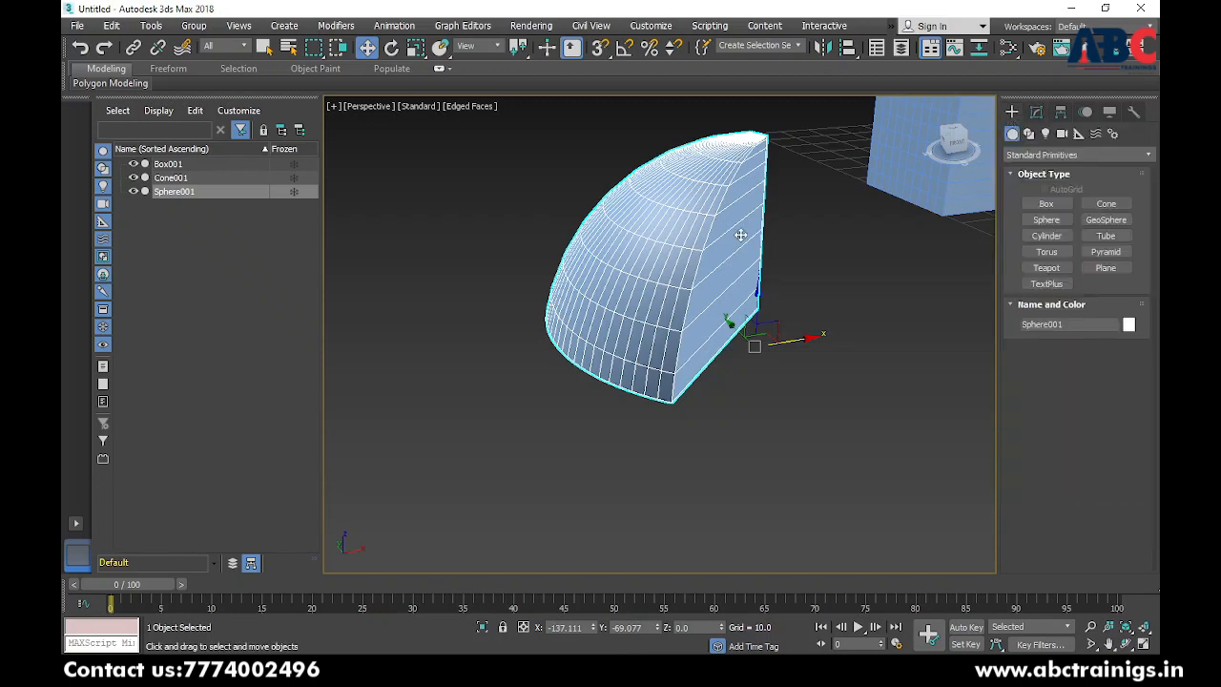
{"action": "middle_click_drag", "start_coordinate": [732, 234], "coordinate": [721, 283], "text": "alt"}
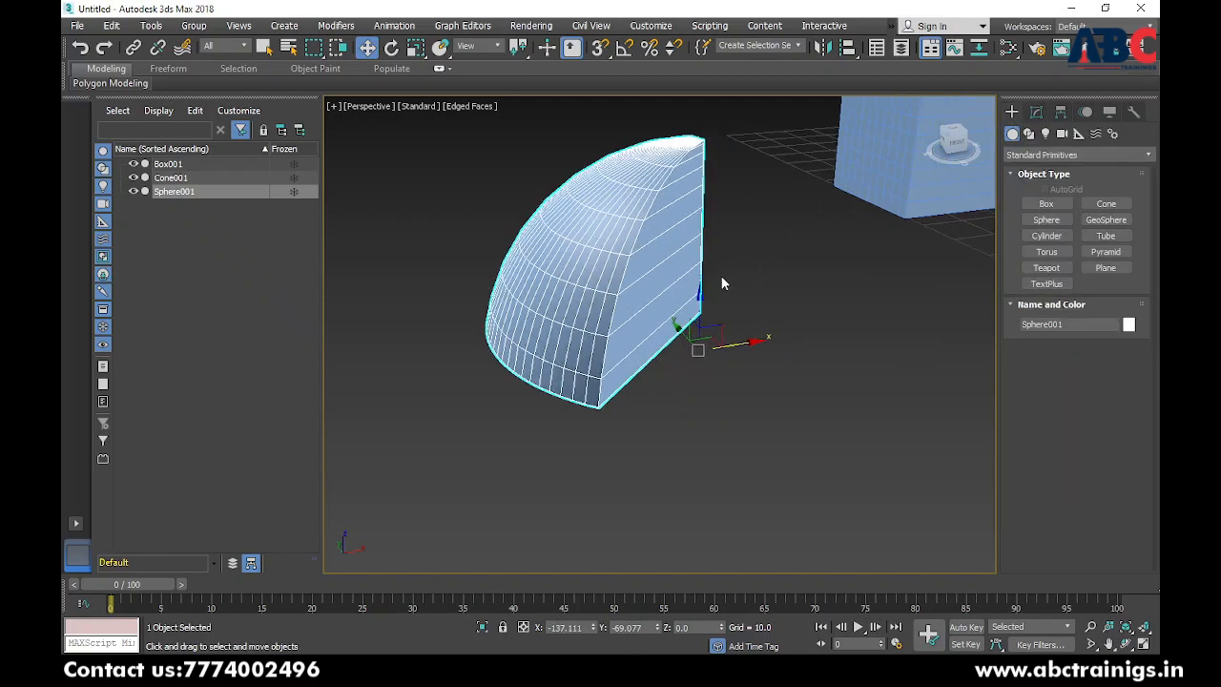
{"action": "middle_click_drag", "start_coordinate": [896, 275], "coordinate": [757, 283], "text": "alt"}
{"action": "left_click", "coordinate": [1106, 220]}
{"action": "scroll", "coordinate": [830, 296], "scroll_direction": "down", "scroll_amount": 4}
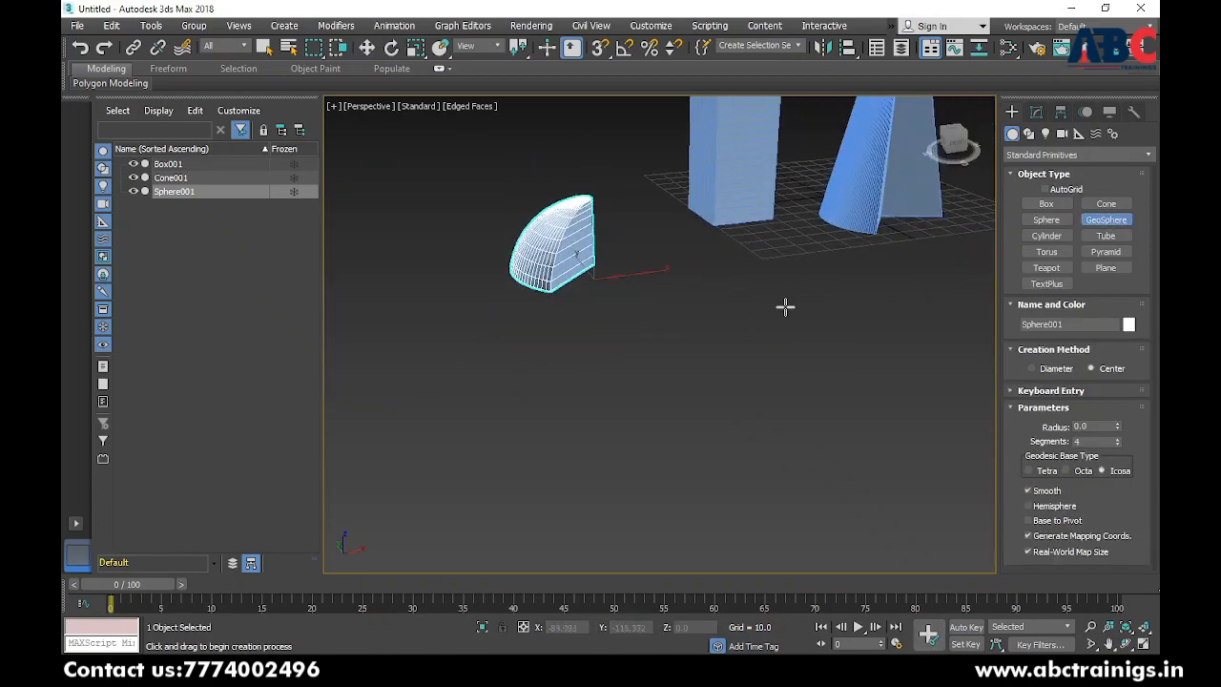
{"action": "left_click_drag", "start_coordinate": [786, 310], "coordinate": [873, 346]}
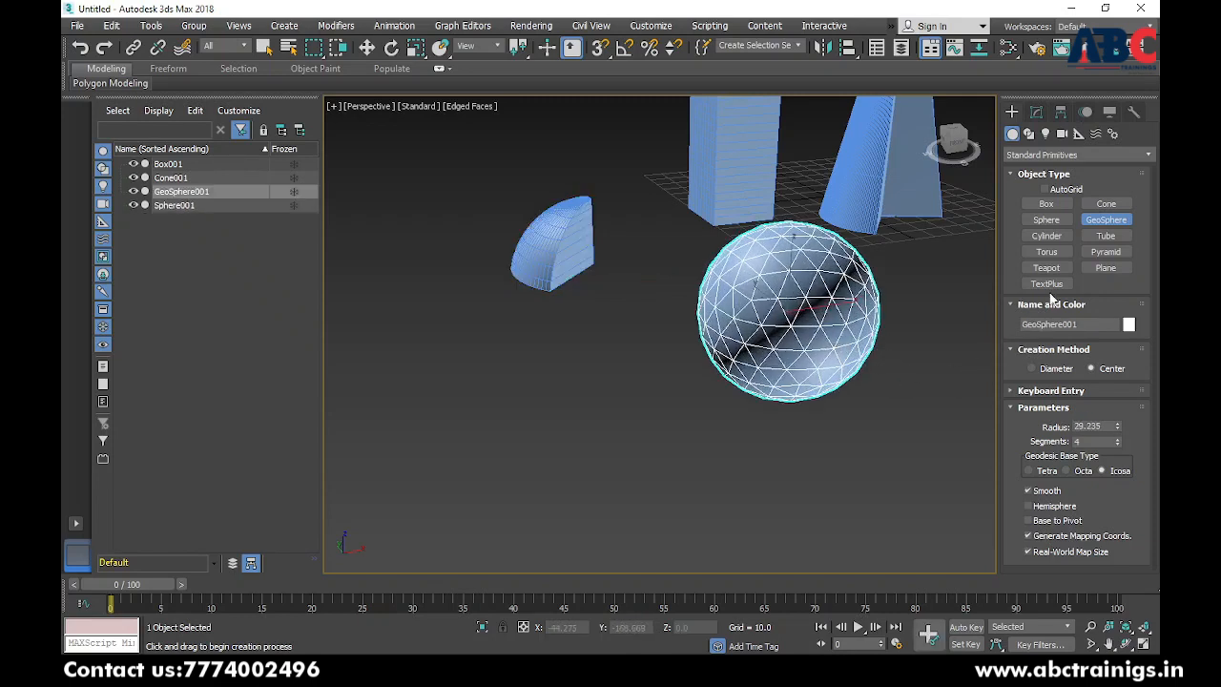
- Try the Tetra and Octa geodesic base types on the geosphere, return to Icosa, and examine its triangular faces
{"action": "left_click", "coordinate": [1038, 112]}
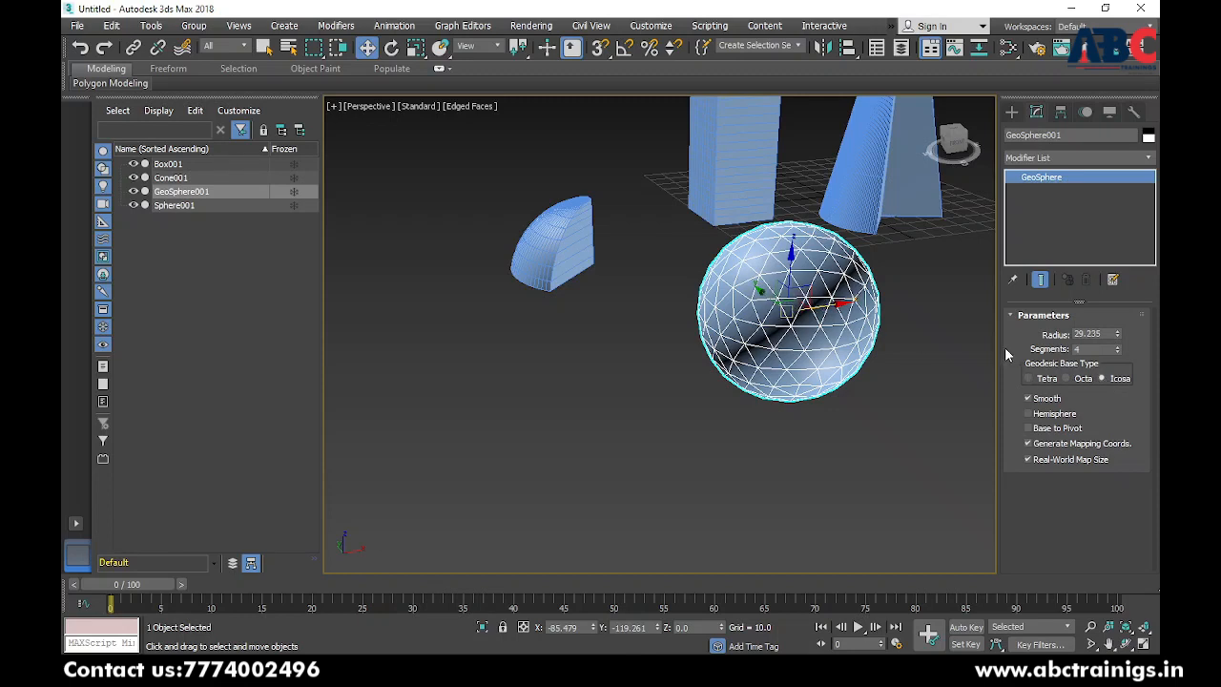
{"action": "left_click", "coordinate": [1027, 378]}
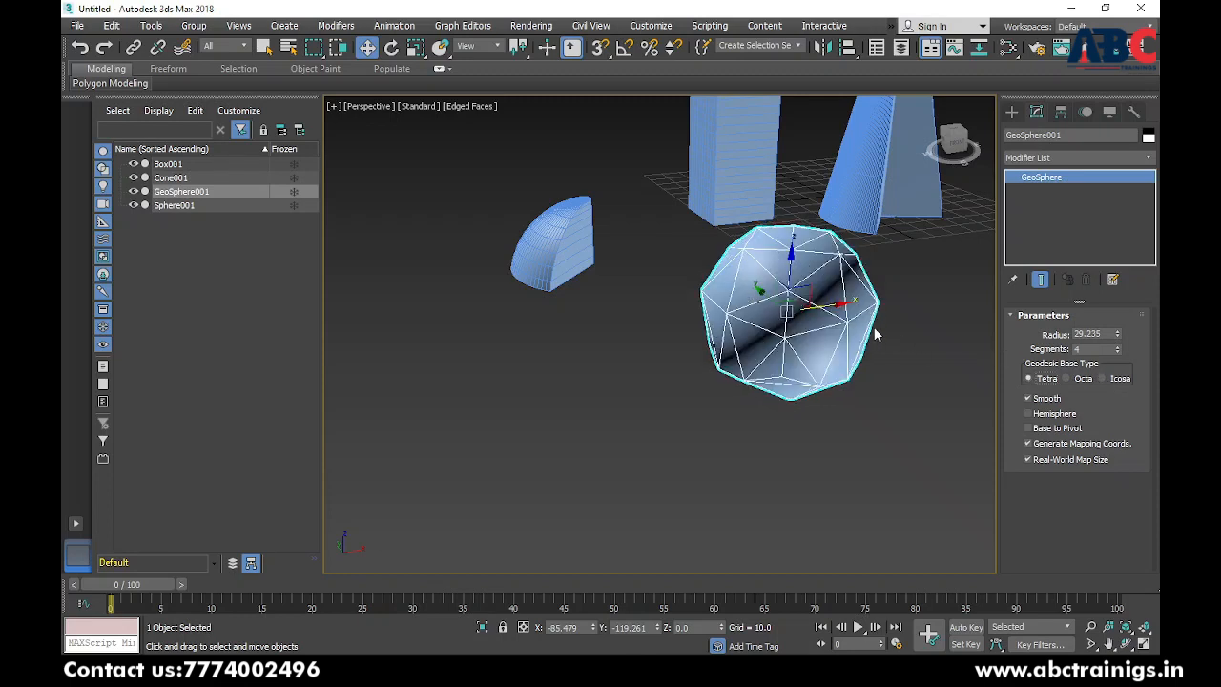
{"action": "left_click", "coordinate": [1068, 379]}
{"action": "left_click", "coordinate": [1107, 379]}
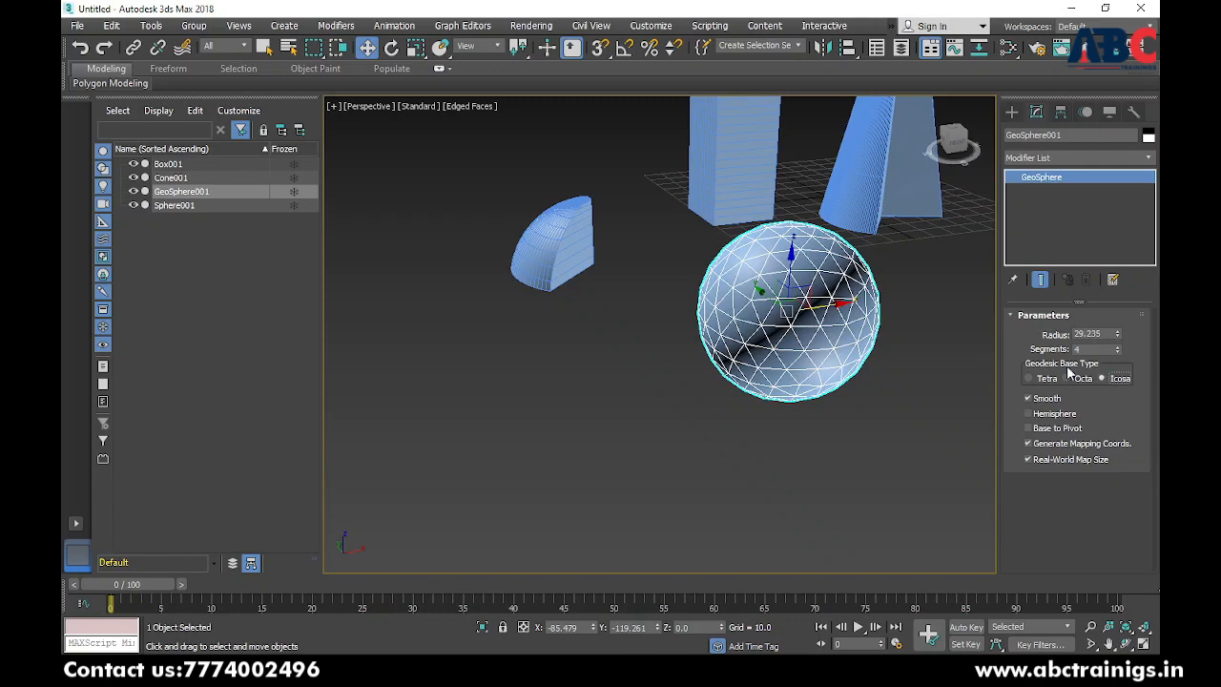
{"action": "scroll", "coordinate": [751, 304], "scroll_direction": "up", "scroll_amount": 3}
{"action": "scroll", "coordinate": [751, 304], "scroll_direction": "up", "scroll_amount": 2}
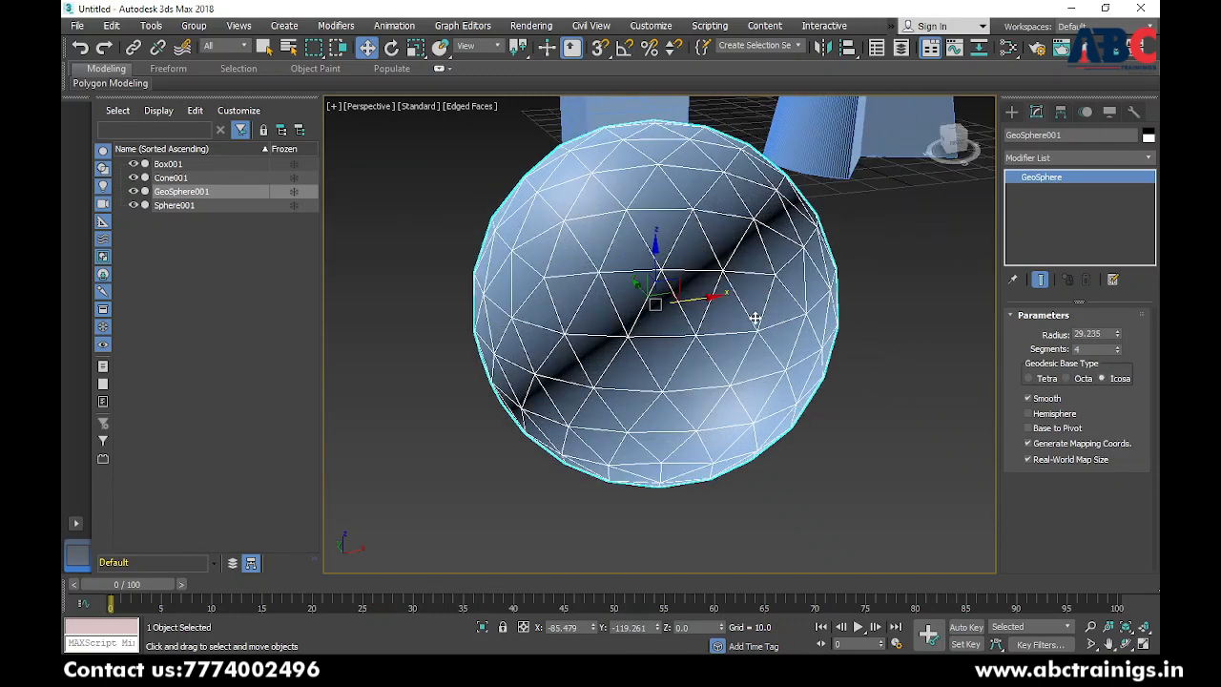
{"action": "scroll", "coordinate": [754, 318], "scroll_direction": "down", "scroll_amount": 2}
{"action": "middle_click_drag", "start_coordinate": [754, 316], "coordinate": [757, 325]}
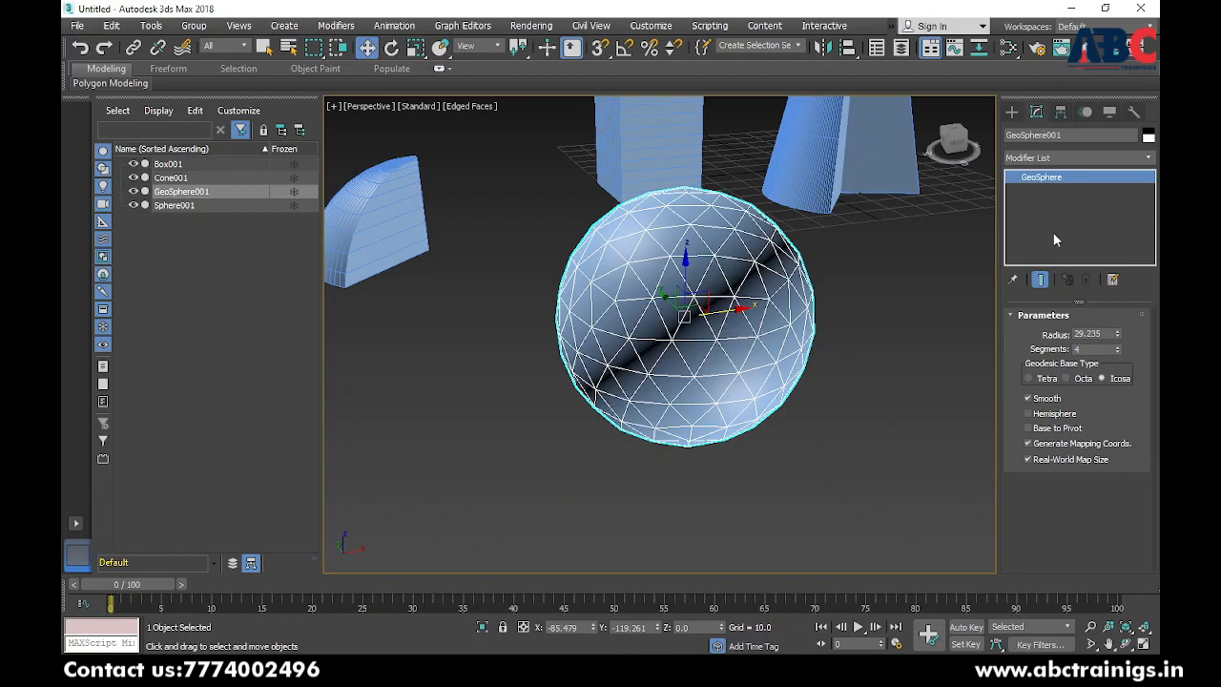
- Create a cylinder with a radius of about 15.5 and a height of about 65.1 in the empty space near the sliced dome
{"action": "left_click", "coordinate": [1012, 112]}
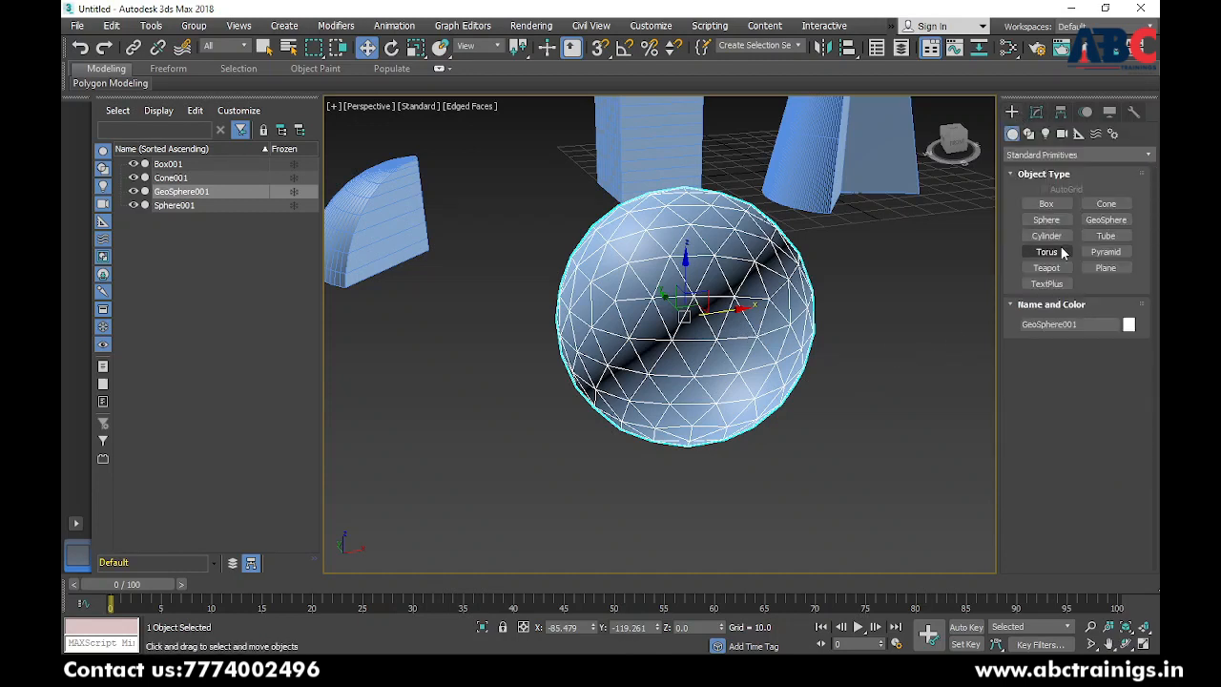
{"action": "left_click", "coordinate": [1050, 236]}
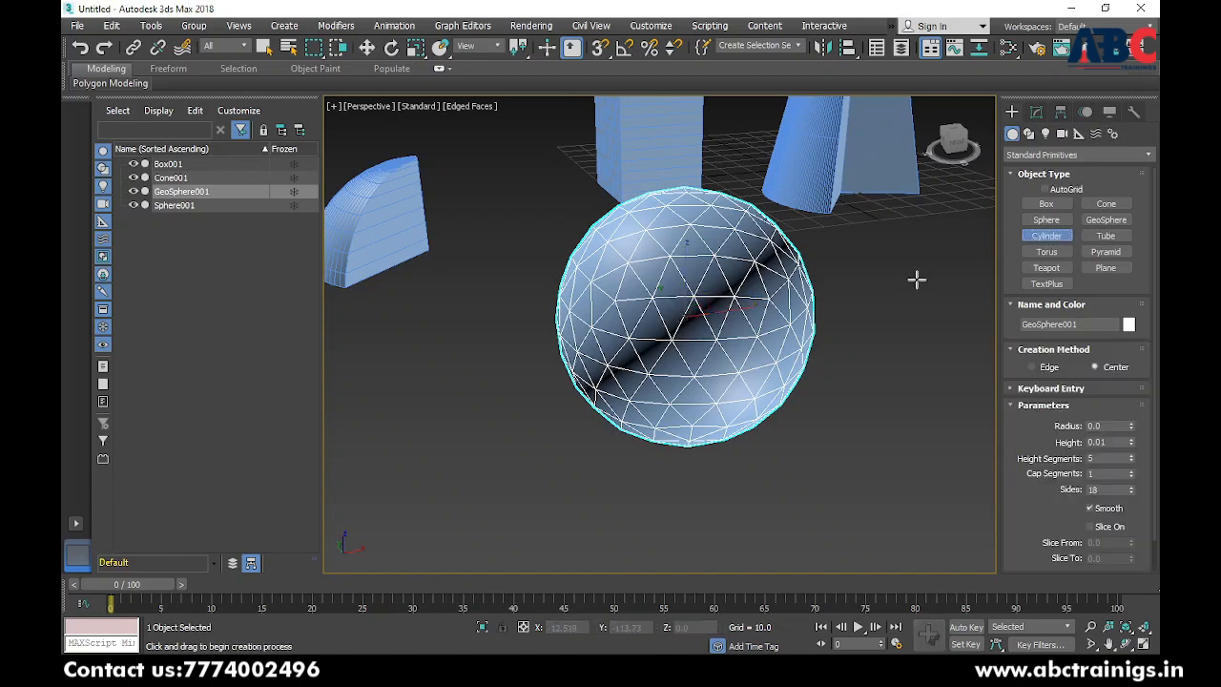
{"action": "scroll", "coordinate": [917, 280], "scroll_direction": "down", "scroll_amount": 5}
{"action": "scroll", "coordinate": [785, 343], "scroll_direction": "up", "scroll_amount": 4}
{"action": "middle_click_drag", "start_coordinate": [829, 318], "coordinate": [700, 359]}
{"action": "left_click_drag", "start_coordinate": [657, 374], "coordinate": [709, 387]}
{"action": "left_click", "coordinate": [689, 167]}
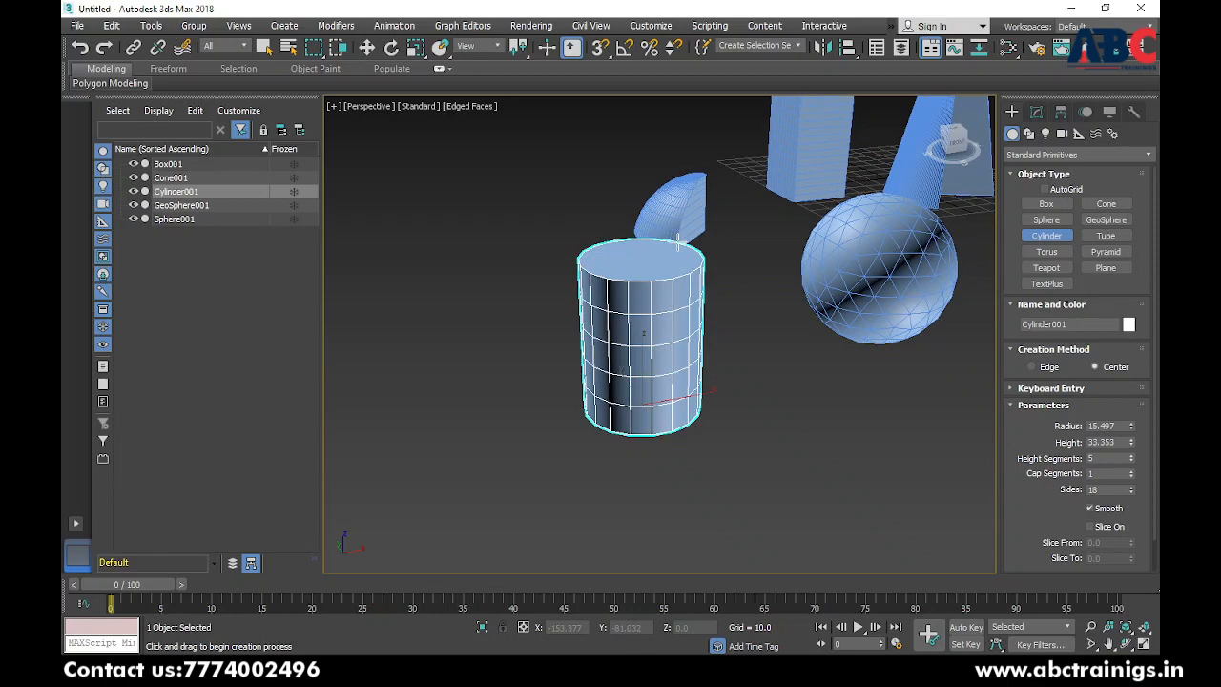
{"action": "left_click", "coordinate": [696, 136]}
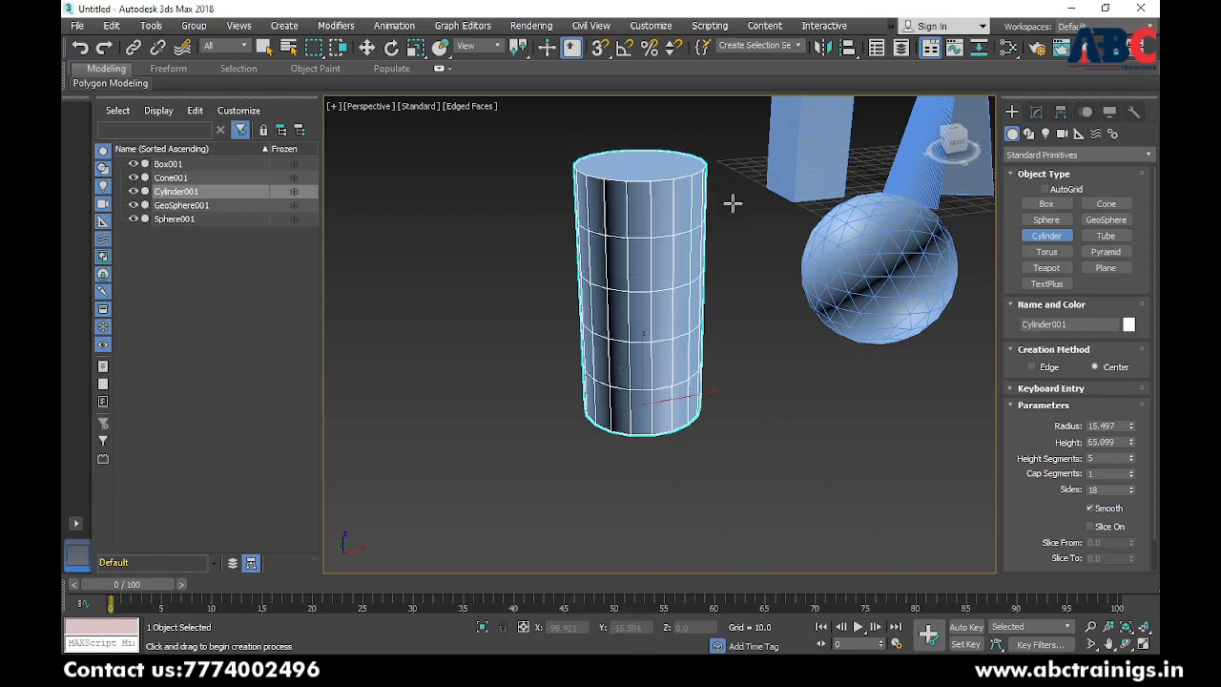
- Examine the cylinder's height segments and sides up close and from farther away
{"action": "scroll", "coordinate": [695, 295], "scroll_direction": "up", "scroll_amount": 4}
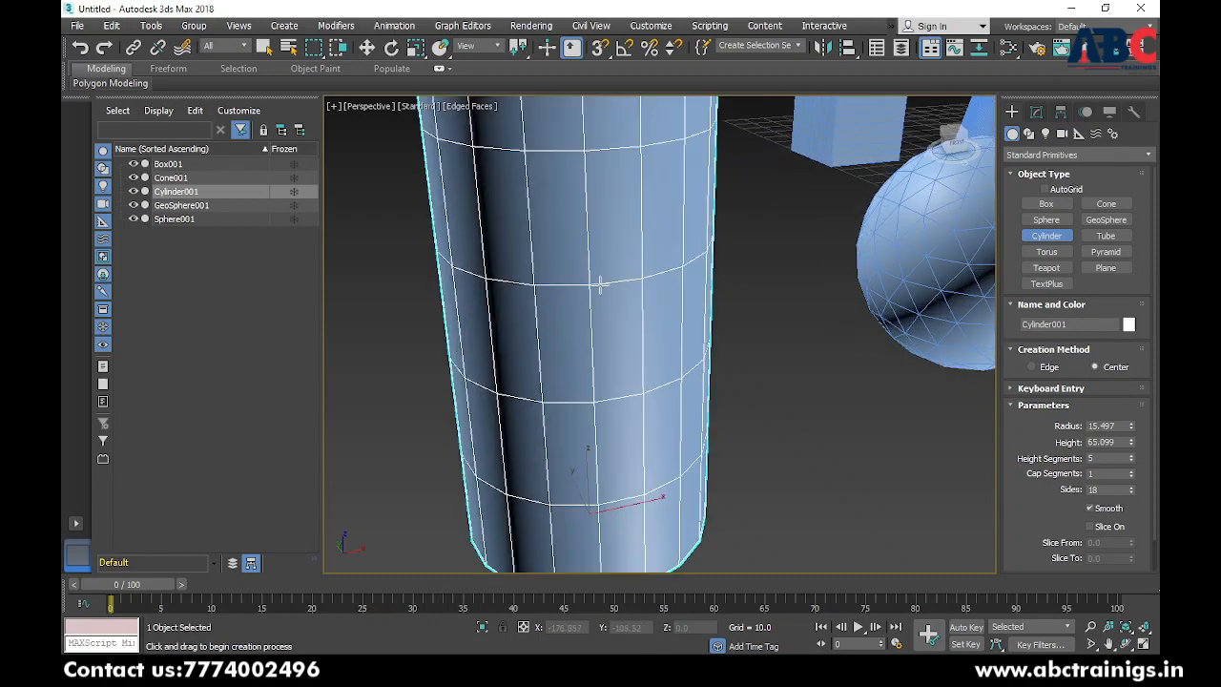
{"action": "scroll", "coordinate": [599, 287], "scroll_direction": "down", "scroll_amount": 2}
{"action": "scroll", "coordinate": [584, 288], "scroll_direction": "up", "scroll_amount": 4}
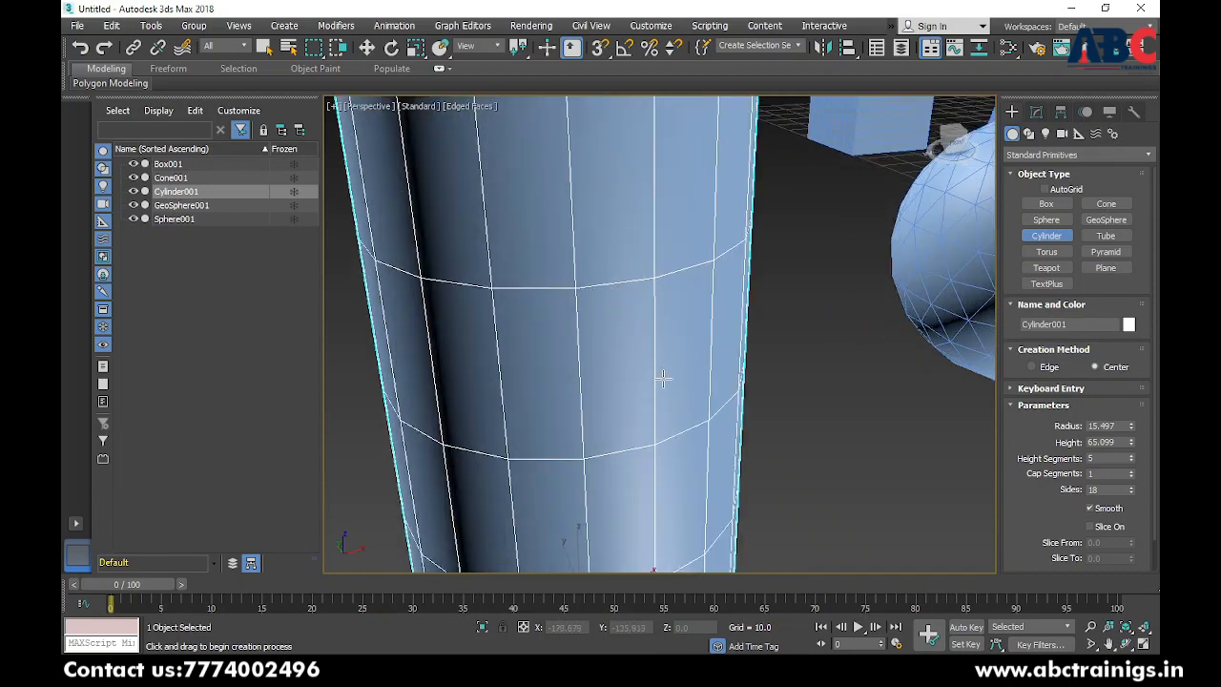
{"action": "scroll", "coordinate": [601, 414], "scroll_direction": "down", "scroll_amount": 4}
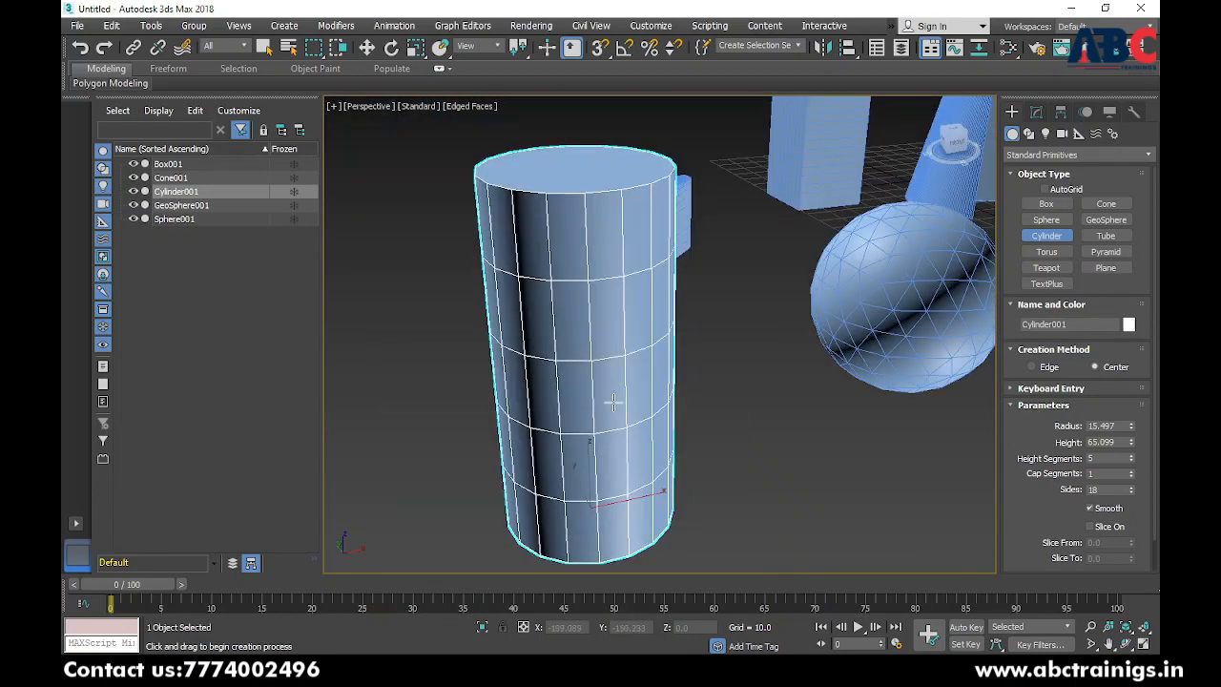
{"action": "scroll", "coordinate": [612, 402], "scroll_direction": "down", "scroll_amount": 3}
{"action": "scroll", "coordinate": [620, 393], "scroll_direction": "up", "scroll_amount": 2}
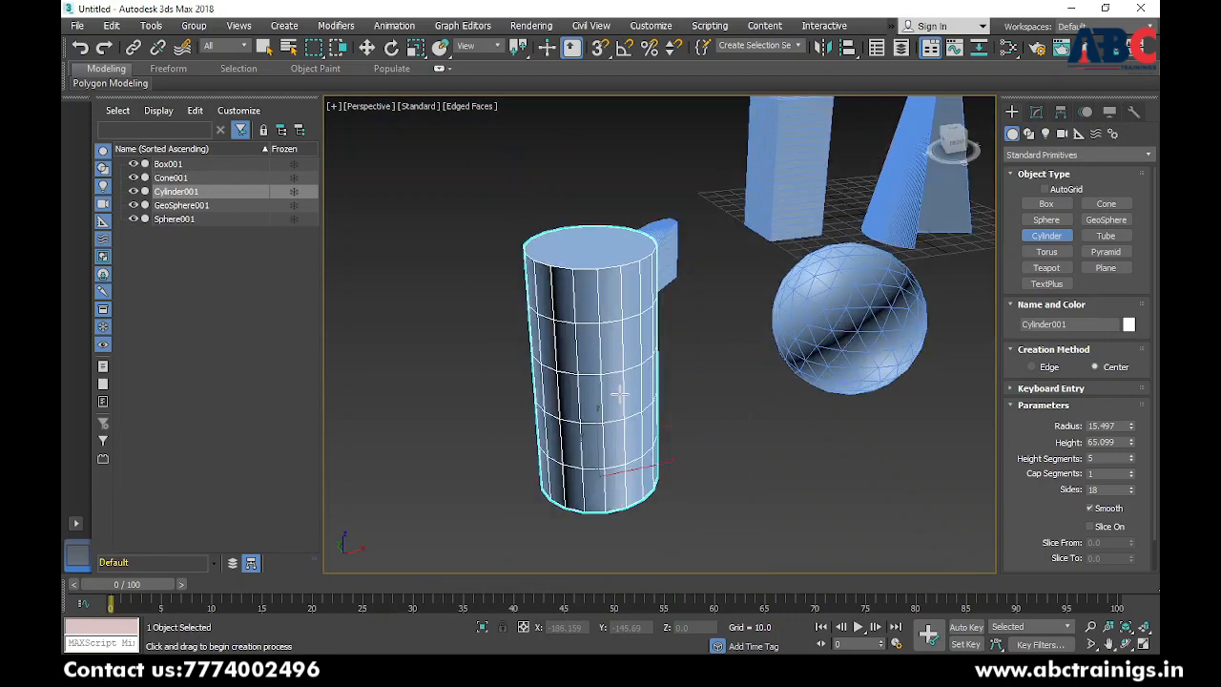
{"action": "scroll", "coordinate": [620, 393], "scroll_direction": "up", "scroll_amount": 4}
{"action": "scroll", "coordinate": [605, 333], "scroll_direction": "down", "scroll_amount": 1}
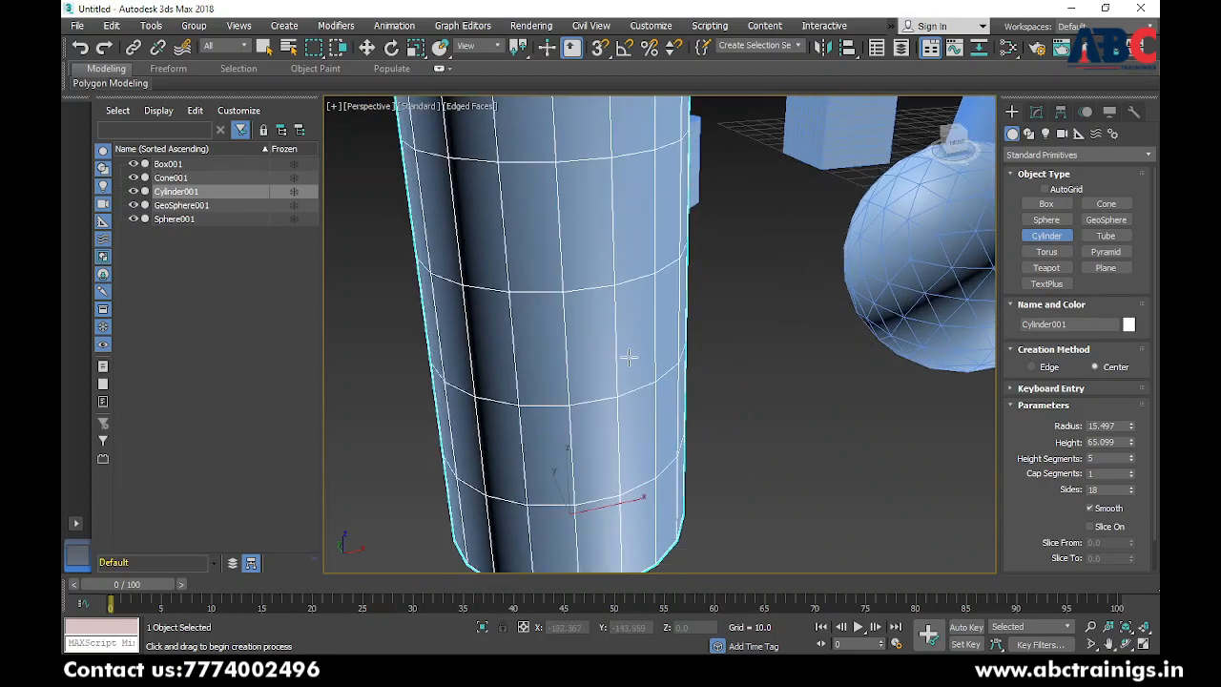
{"action": "scroll", "coordinate": [628, 357], "scroll_direction": "down", "scroll_amount": 3}
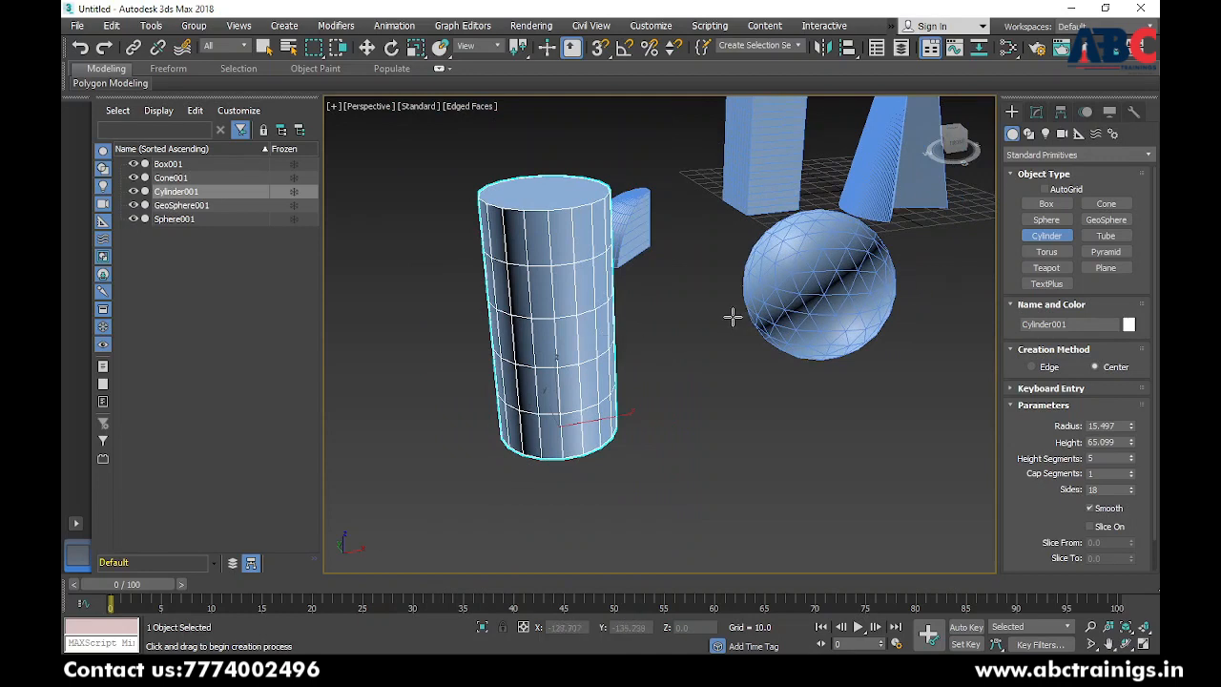
- Create a tube beside the geosphere with radii of about 20.4 and 13.4, a height of about 30.7 and 37 height segments
{"action": "middle_click_drag", "start_coordinate": [730, 316], "coordinate": [708, 335]}
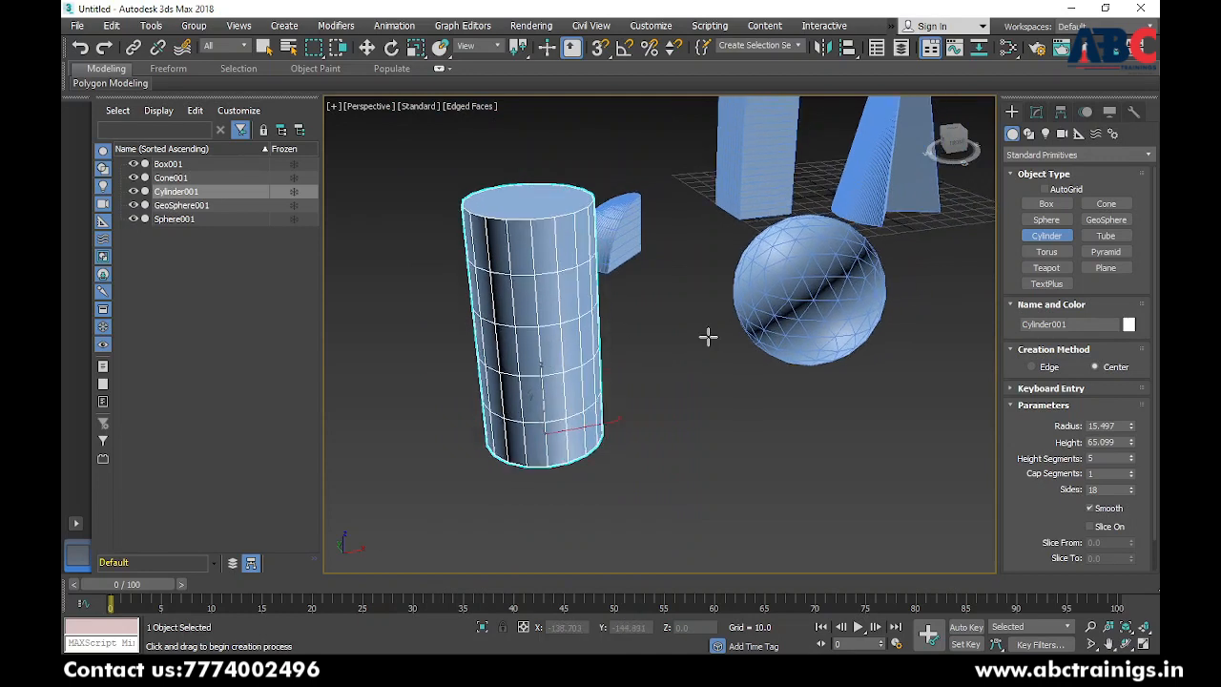
{"action": "scroll", "coordinate": [753, 350], "scroll_direction": "down", "scroll_amount": 3}
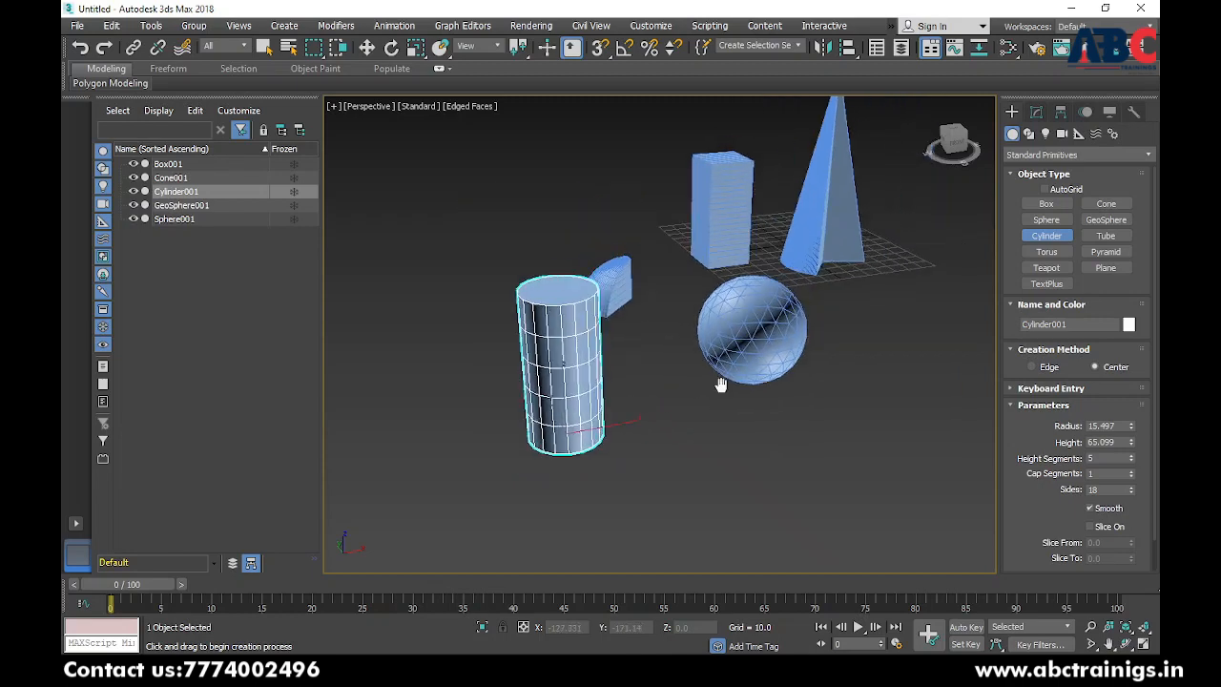
{"action": "scroll", "coordinate": [782, 353], "scroll_direction": "up", "scroll_amount": 3}
{"action": "scroll", "coordinate": [744, 368], "scroll_direction": "down", "scroll_amount": 4}
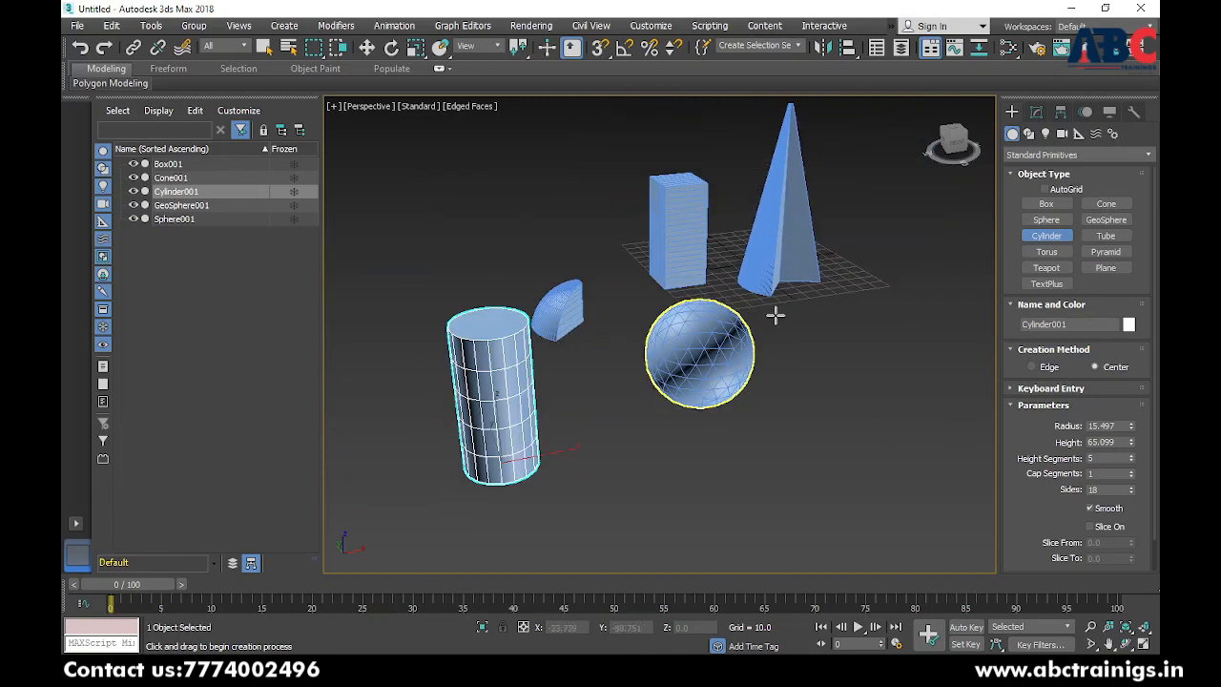
{"action": "scroll", "coordinate": [764, 324], "scroll_direction": "up", "scroll_amount": 2}
{"action": "middle_click_drag", "start_coordinate": [759, 337], "coordinate": [721, 361]}
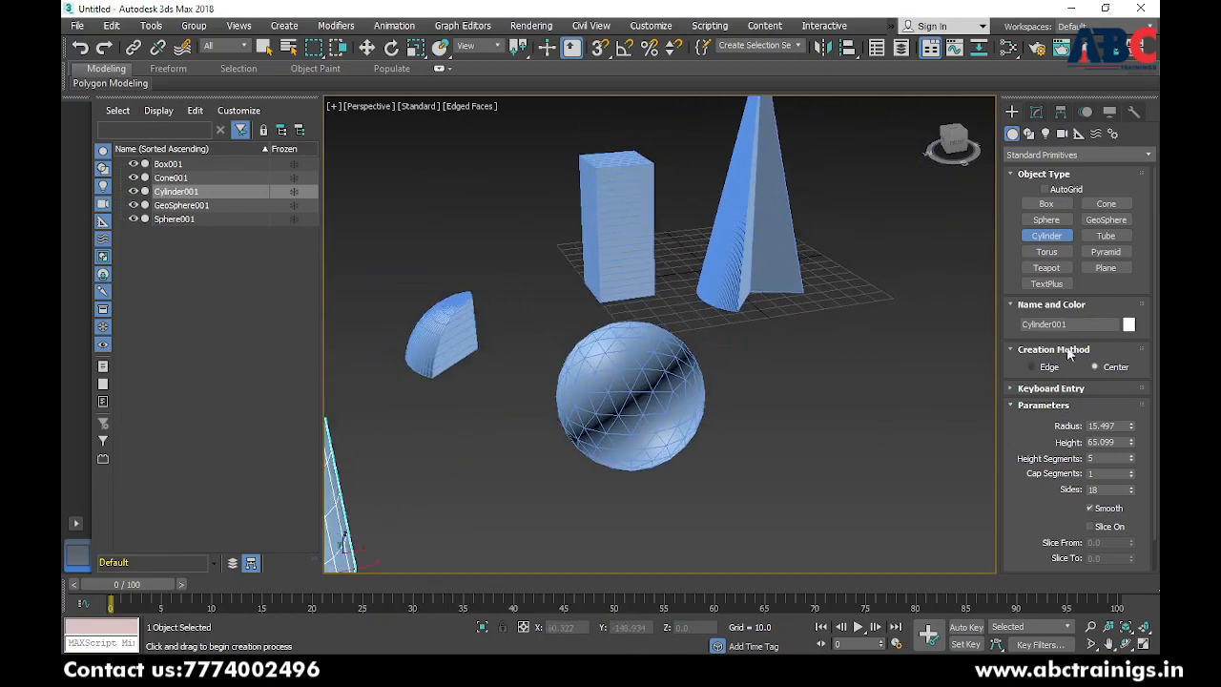
{"action": "left_click", "coordinate": [1105, 235]}
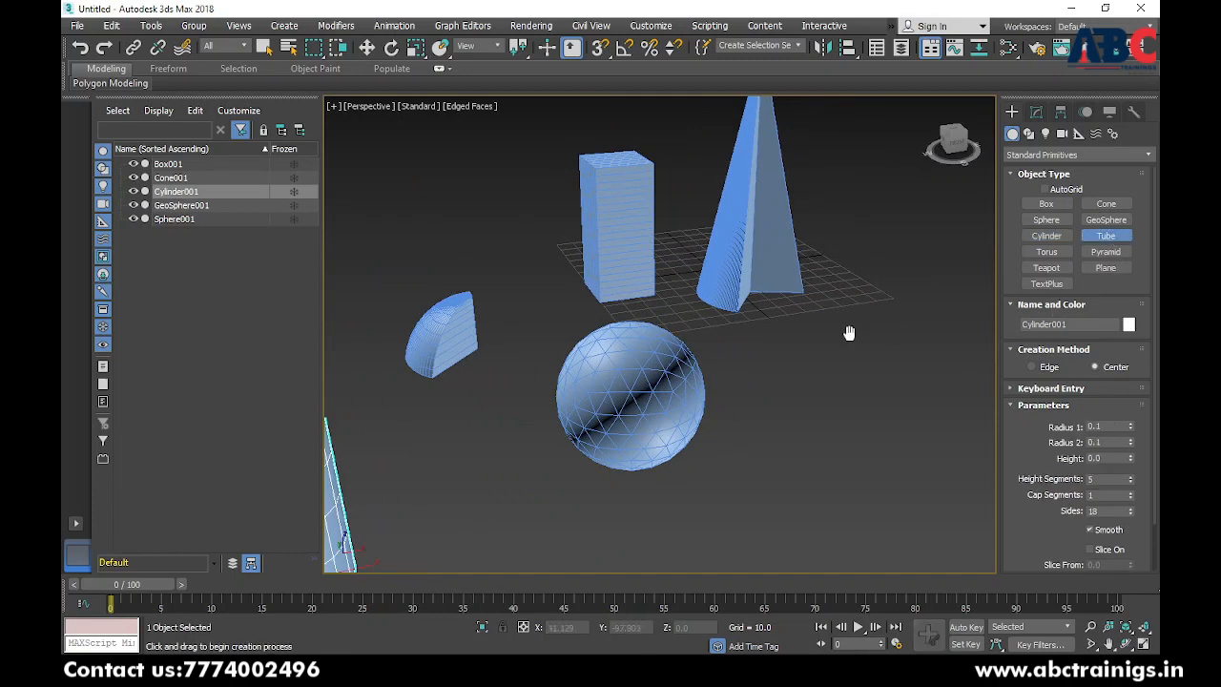
{"action": "middle_click_drag", "start_coordinate": [847, 333], "coordinate": [830, 351]}
{"action": "left_click_drag", "start_coordinate": [801, 406], "coordinate": [854, 425]}
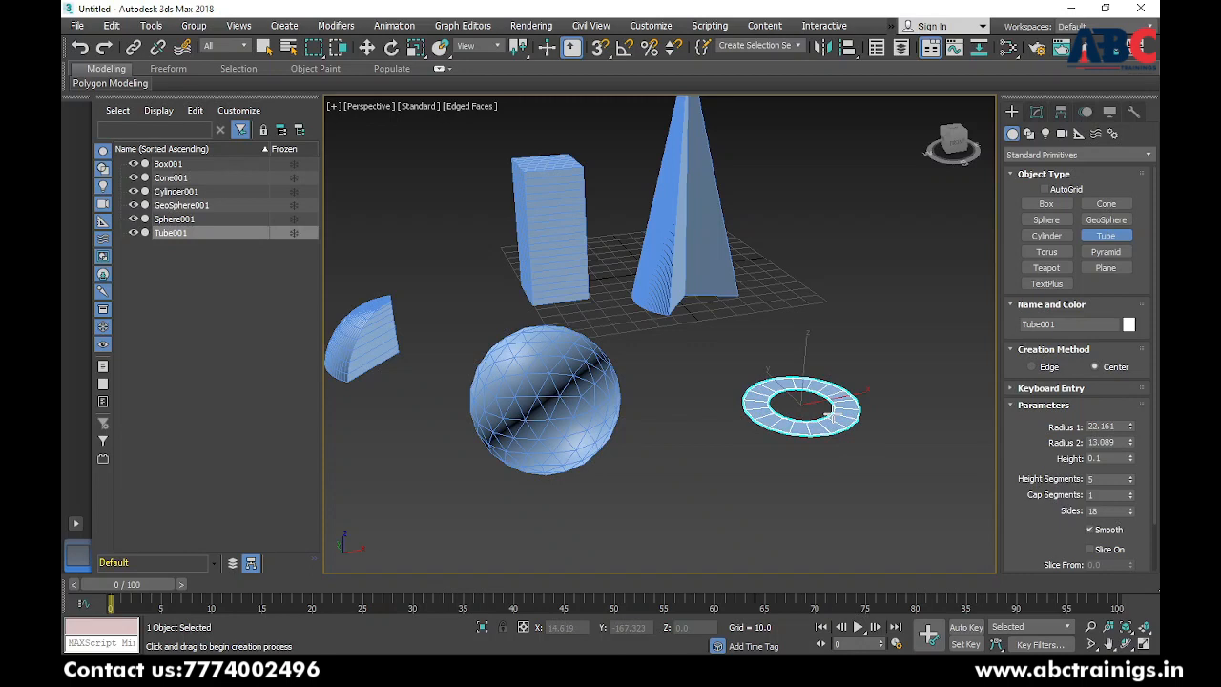
{"action": "left_click", "coordinate": [857, 351]}
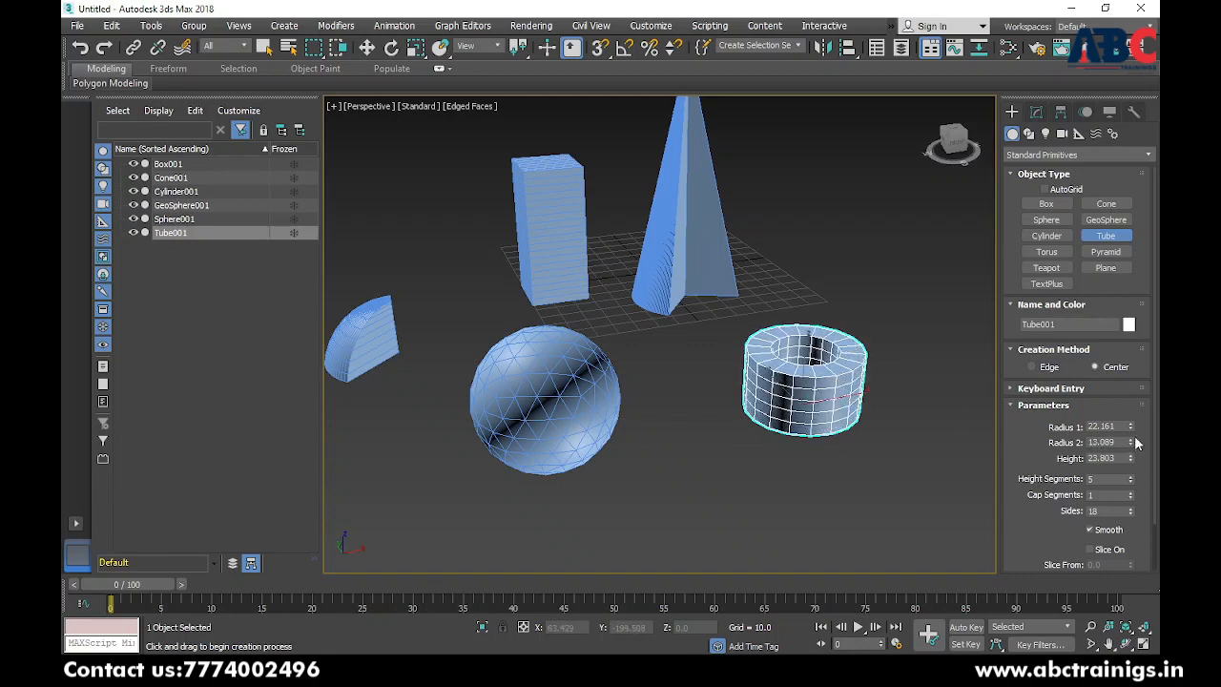
{"action": "left_click_drag", "start_coordinate": [1133, 432], "coordinate": [1113, 454]}
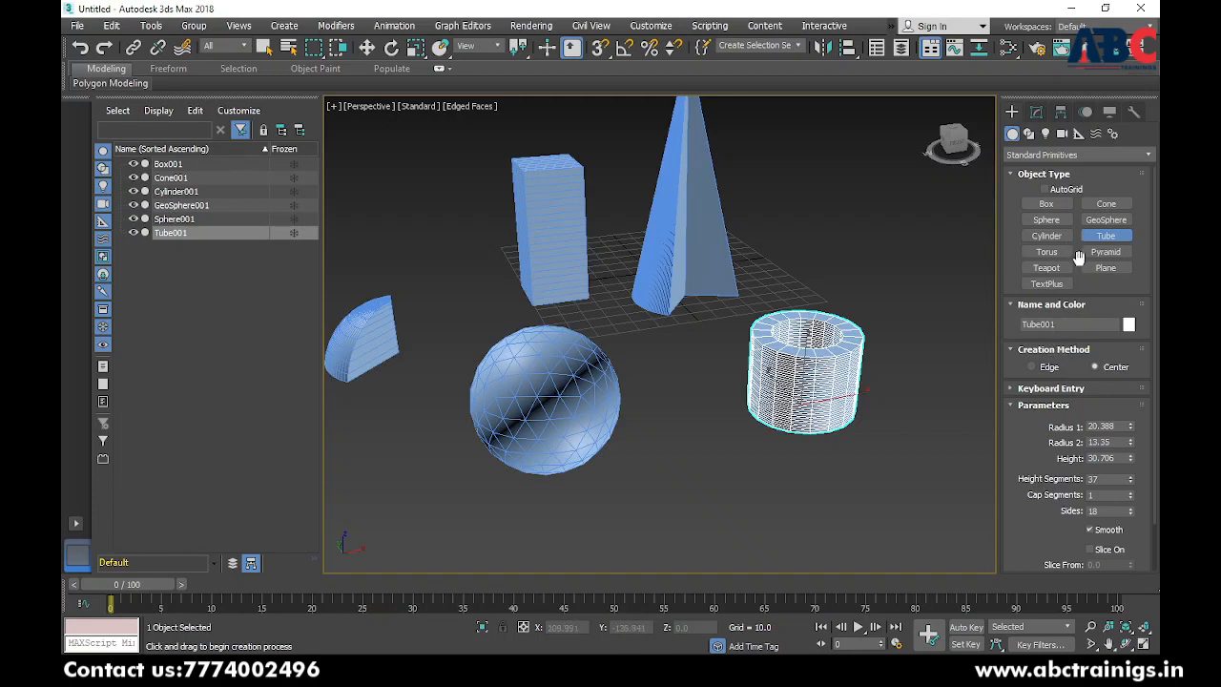
- Create a torus behind the tube with Radius 1 of about 31.2 and Radius 2 of about 13.4
{"action": "left_click", "coordinate": [1048, 251]}
{"action": "scroll", "coordinate": [826, 327], "scroll_direction": "down", "scroll_amount": 4}
{"action": "scroll", "coordinate": [849, 324], "scroll_direction": "up", "scroll_amount": 4}
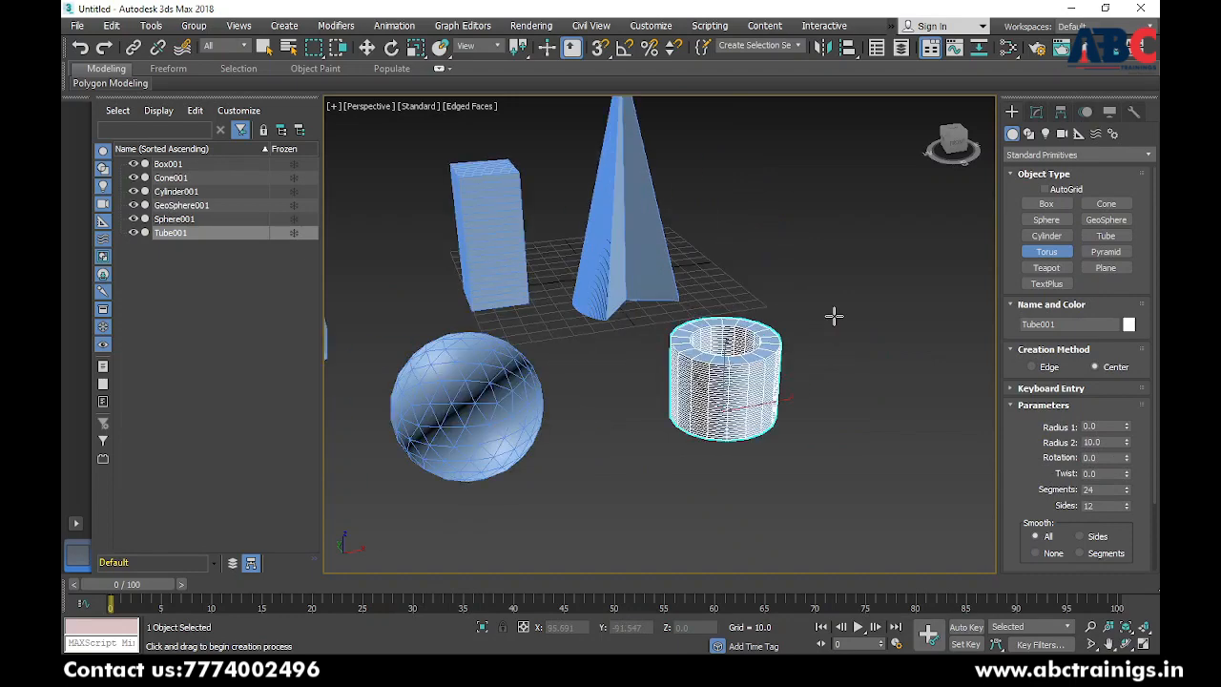
{"action": "middle_click_drag", "start_coordinate": [830, 316], "coordinate": [786, 356]}
{"action": "left_click_drag", "start_coordinate": [781, 331], "coordinate": [840, 329]}
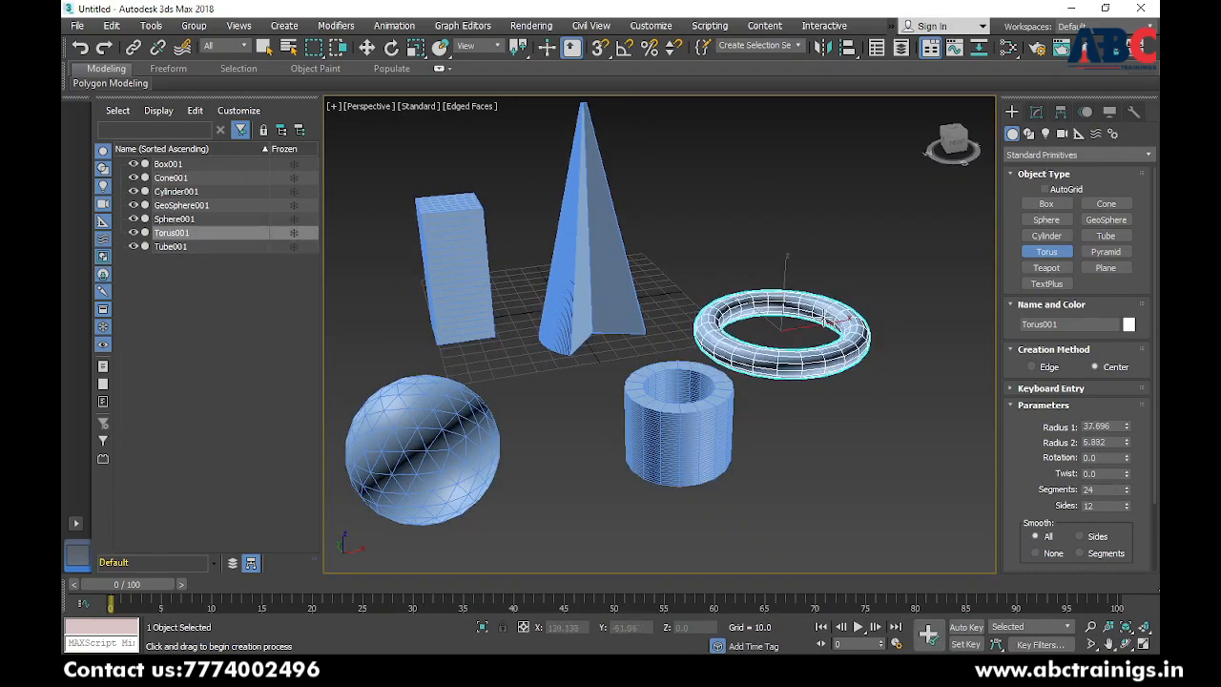
- Examine the torus's ring shape and its segments and sides up close
{"action": "scroll", "coordinate": [772, 330], "scroll_direction": "up", "scroll_amount": 8}
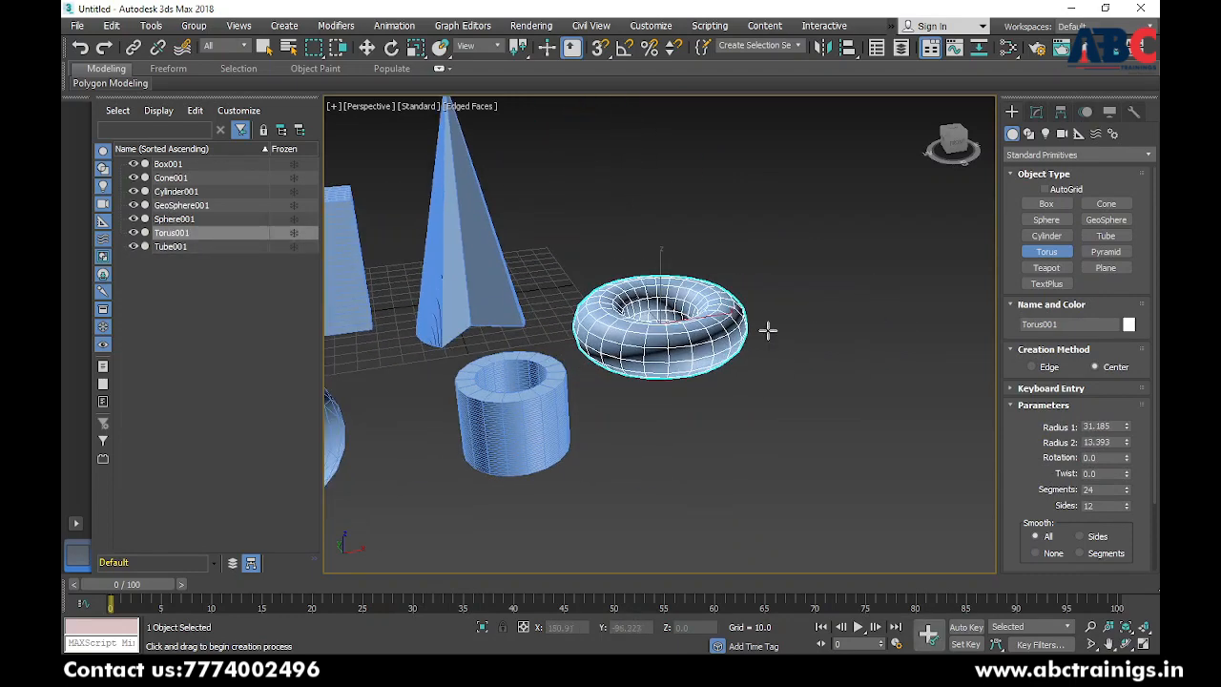
{"action": "scroll", "coordinate": [725, 334], "scroll_direction": "down", "scroll_amount": 6}
{"action": "scroll", "coordinate": [688, 344], "scroll_direction": "up", "scroll_amount": 2}
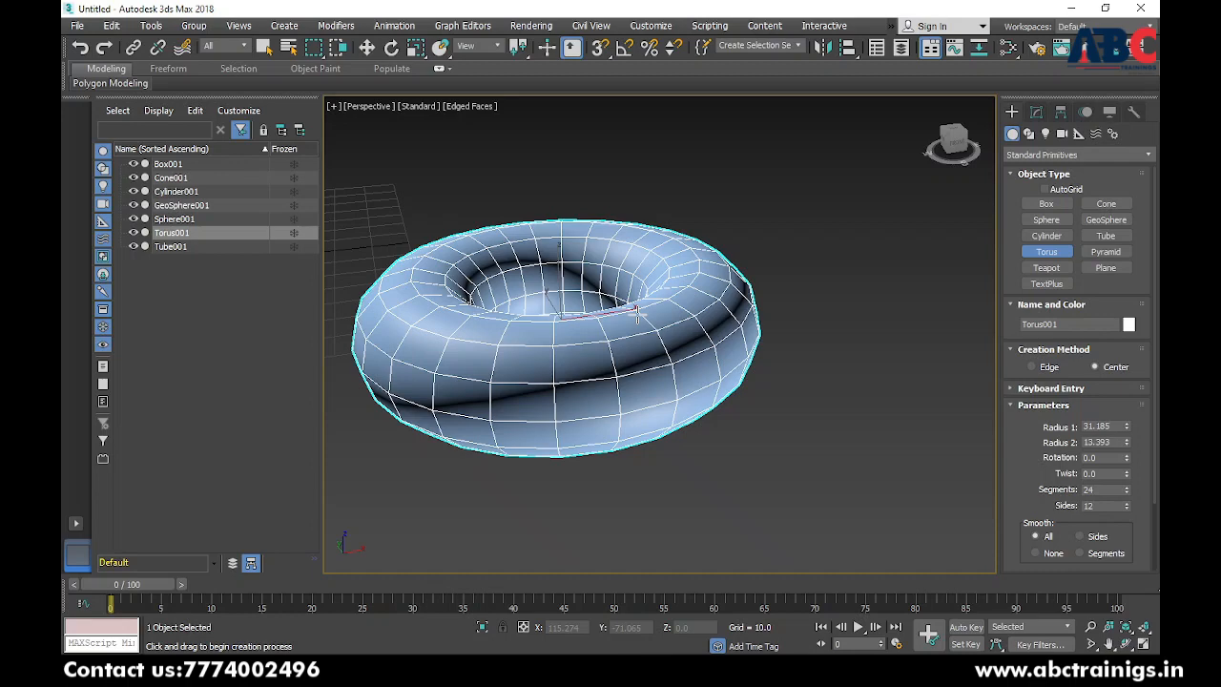
{"action": "scroll", "coordinate": [637, 314], "scroll_direction": "down", "scroll_amount": 2}
{"action": "scroll", "coordinate": [649, 343], "scroll_direction": "up", "scroll_amount": 3}
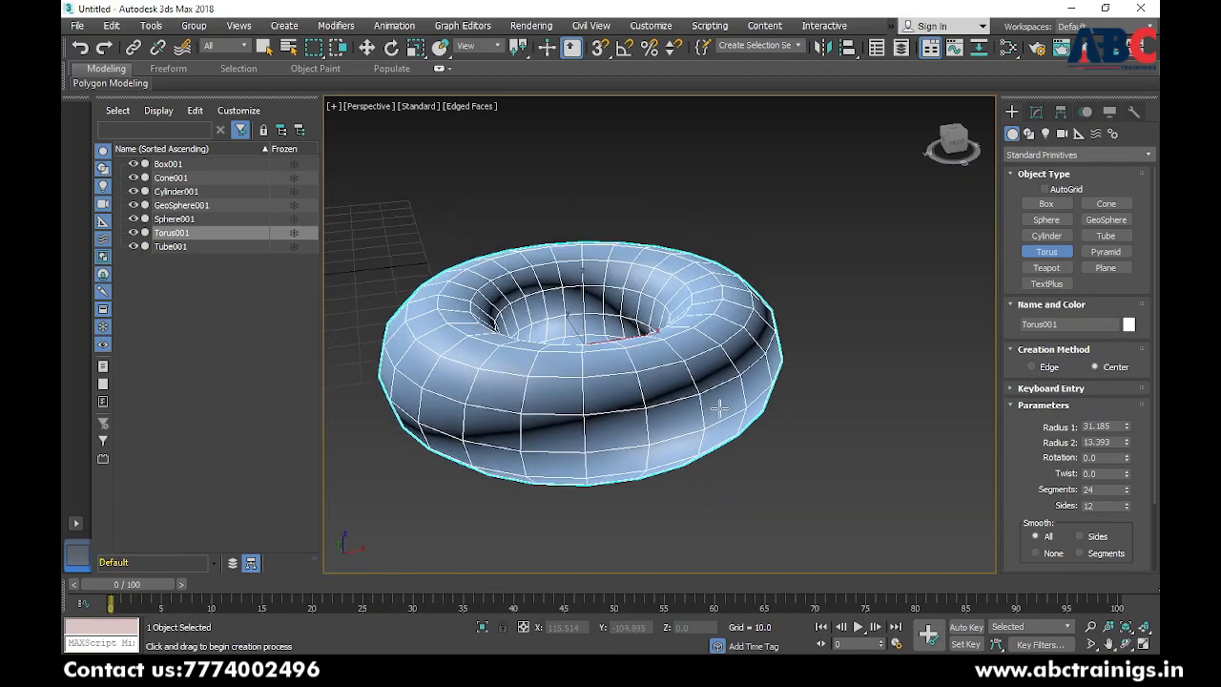
{"action": "scroll", "coordinate": [728, 420], "scroll_direction": "down", "scroll_amount": 6}
{"action": "key", "text": "z"}
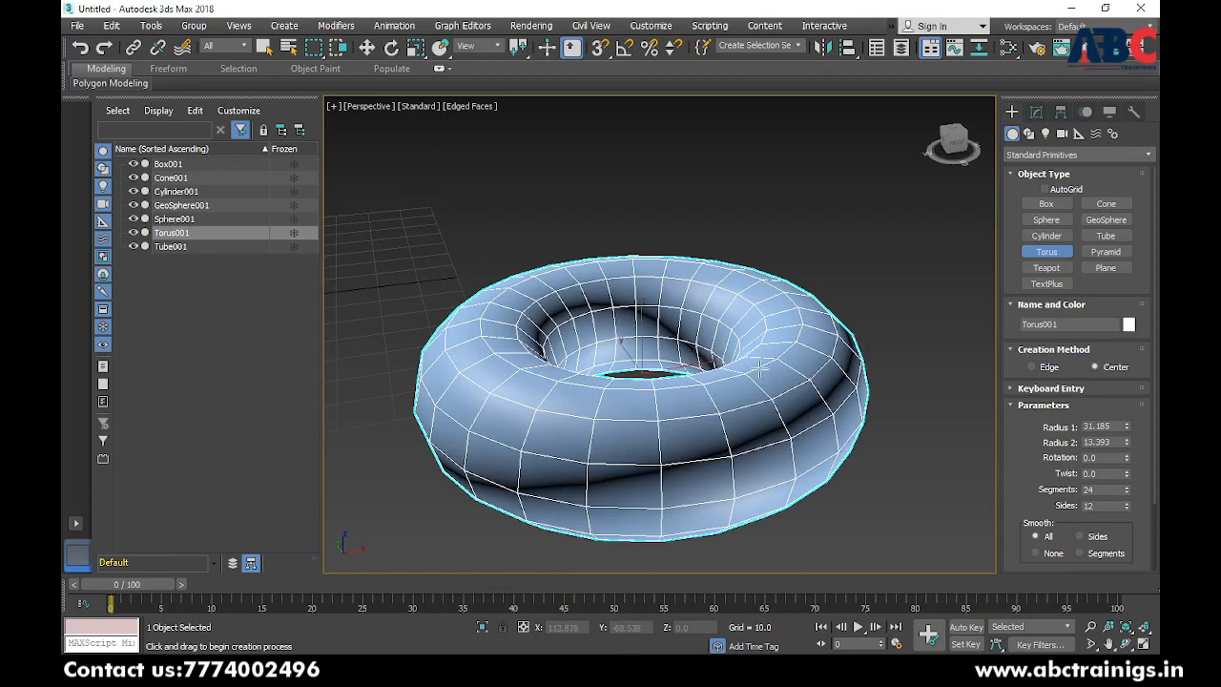
{"action": "middle_click_drag", "start_coordinate": [764, 390], "coordinate": [764, 363]}
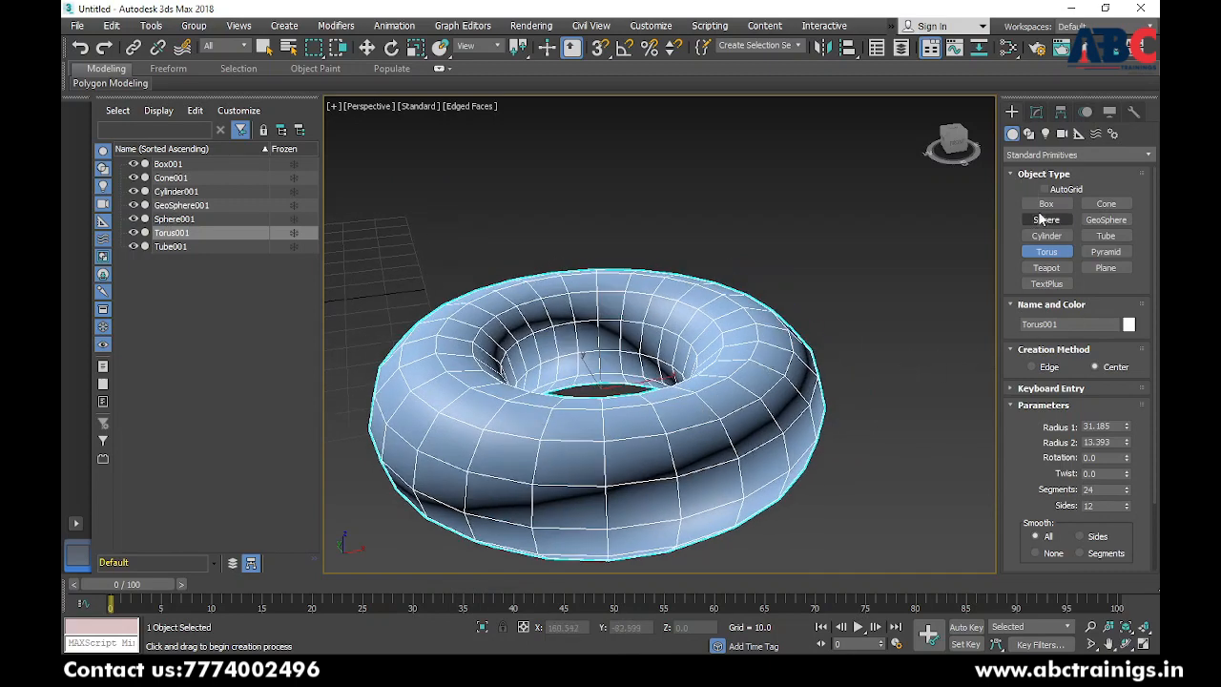
- Adjust the torus to radii of about 38 and 11.9, rotation 181, twist 42, 56 segments and 126 sides
{"action": "left_click_drag", "start_coordinate": [1126, 426], "coordinate": [1126, 324]}
{"action": "left_click_drag", "start_coordinate": [1126, 457], "coordinate": [1127, 412]}
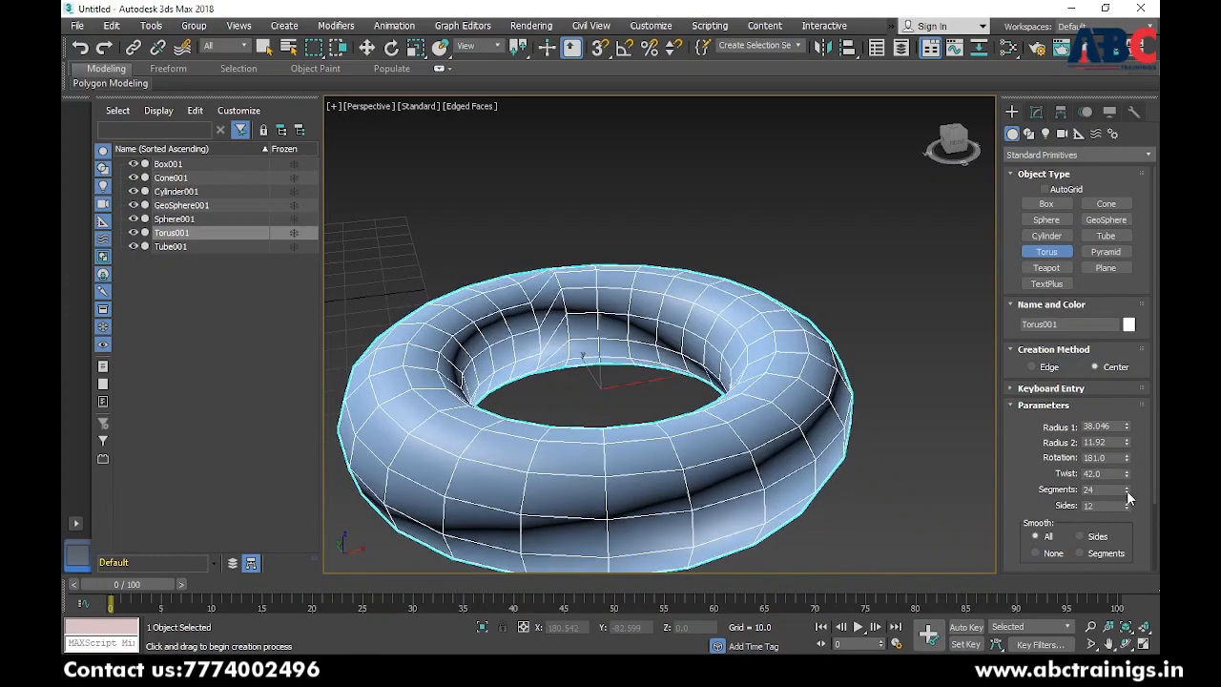
{"action": "left_click_drag", "start_coordinate": [1126, 490], "coordinate": [1126, 456]}
{"action": "left_click_drag", "start_coordinate": [1129, 512], "coordinate": [1129, 429]}
{"action": "scroll", "coordinate": [855, 322], "scroll_direction": "down", "scroll_amount": 5}
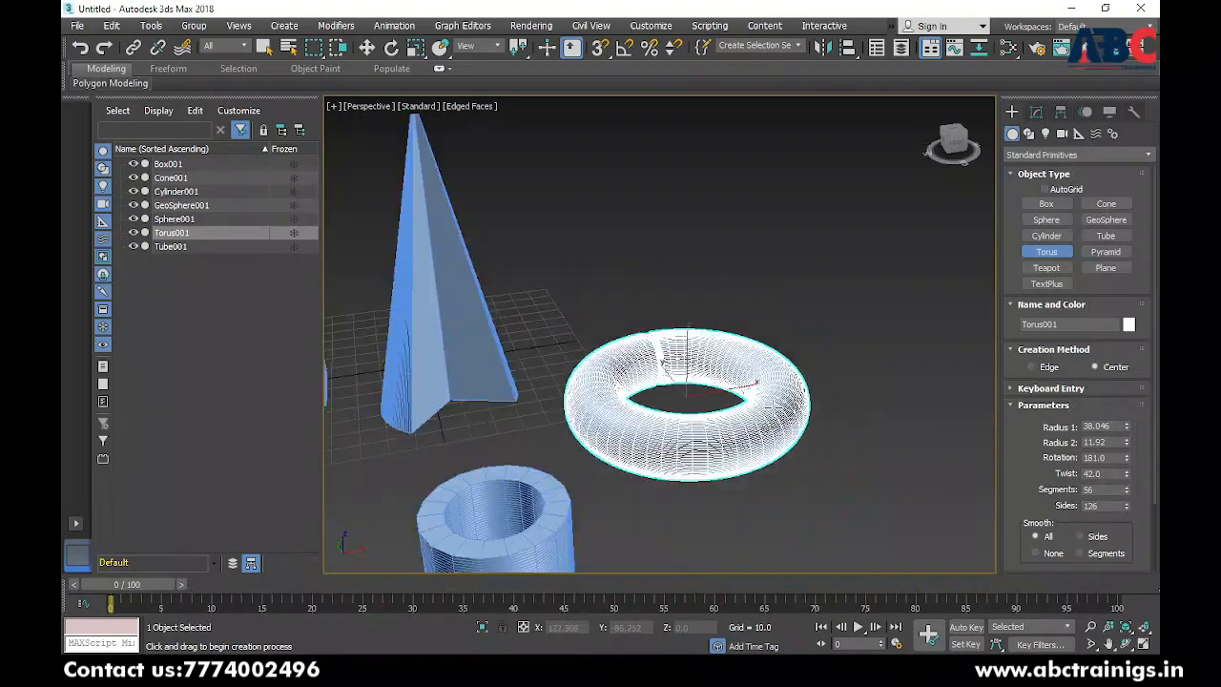
- Create a pyramid behind the torus, about 40 wide, 52.8 deep and 124.3 high
{"action": "left_click", "coordinate": [1104, 256]}
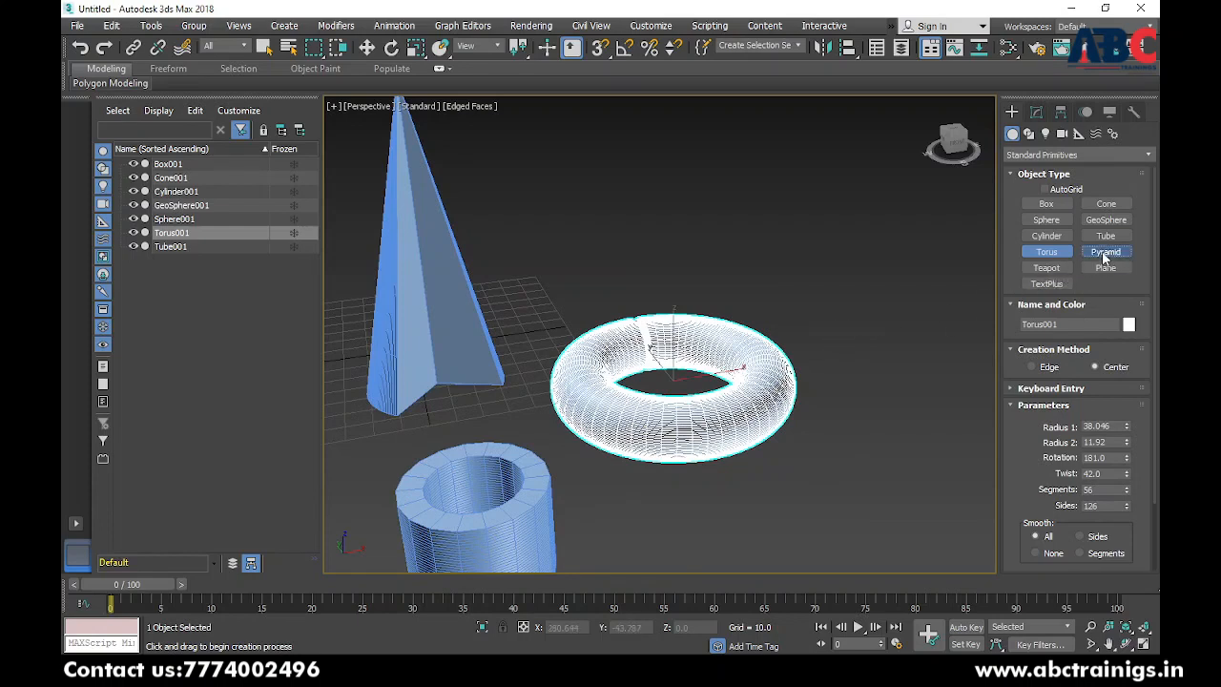
{"action": "middle_click_drag", "start_coordinate": [668, 362], "coordinate": [643, 336], "text": "alt"}
{"action": "left_click_drag", "start_coordinate": [643, 336], "coordinate": [747, 365]}
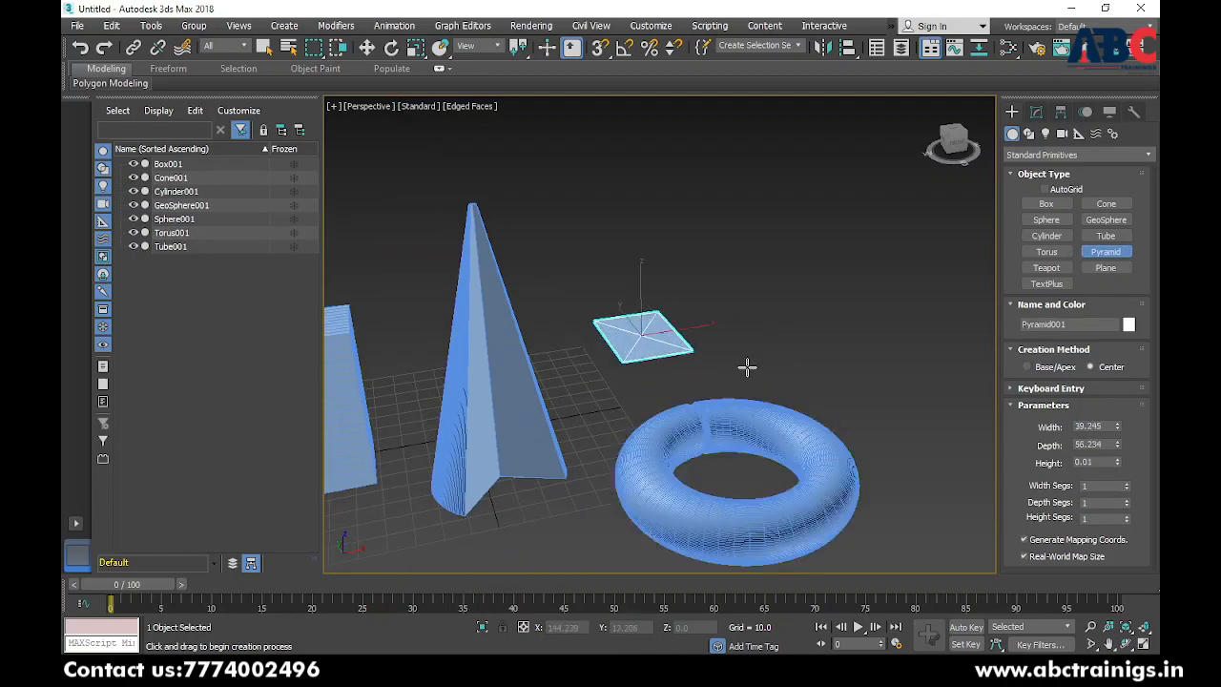
{"action": "left_click", "coordinate": [703, 144]}
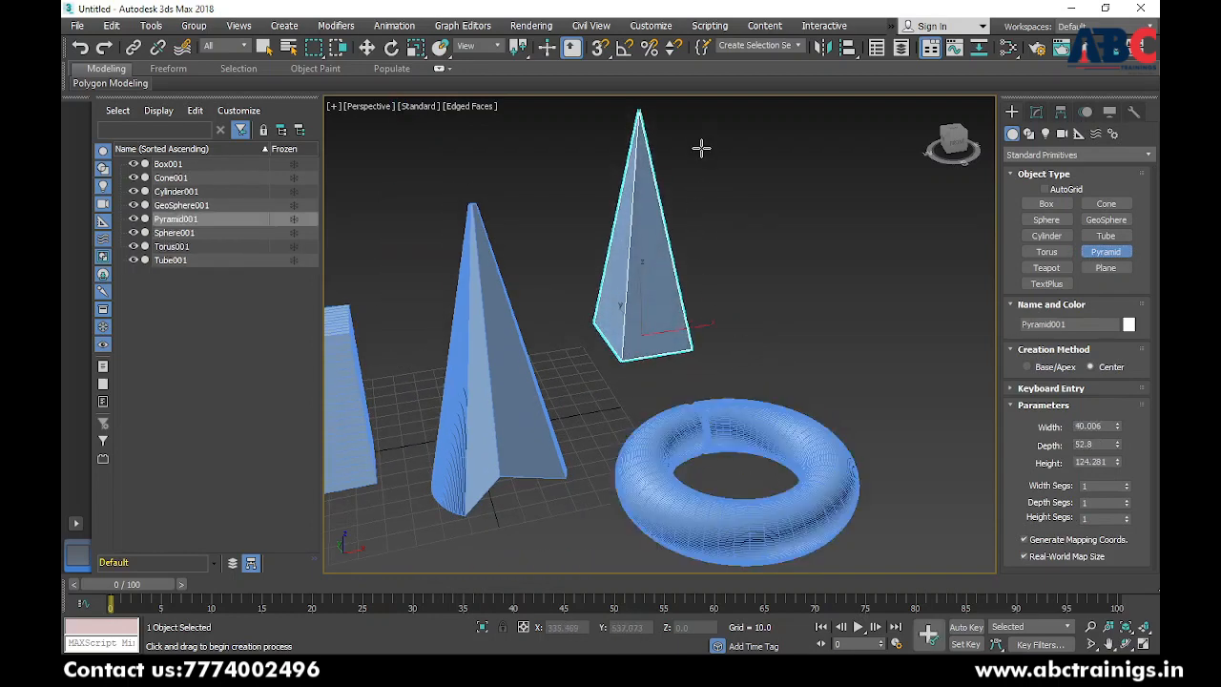
- Create a teapot with a radius of about 41.3 beside the pyramid, and a plane about 163.2 by 91.6 in the empty space beyond
{"action": "left_click", "coordinate": [1046, 268]}
{"action": "left_click_drag", "start_coordinate": [792, 322], "coordinate": [856, 345]}
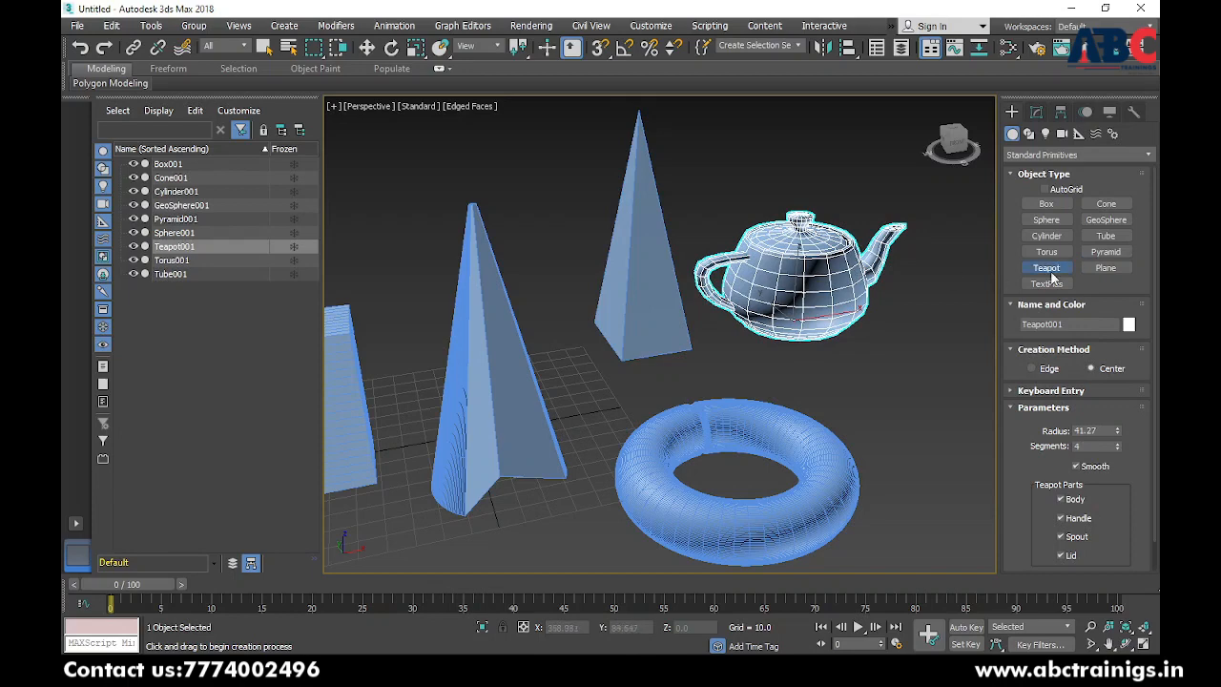
{"action": "left_click", "coordinate": [1105, 268]}
{"action": "scroll", "coordinate": [844, 357], "scroll_direction": "down", "scroll_amount": 5}
{"action": "left_click_drag", "start_coordinate": [767, 343], "coordinate": [904, 393]}
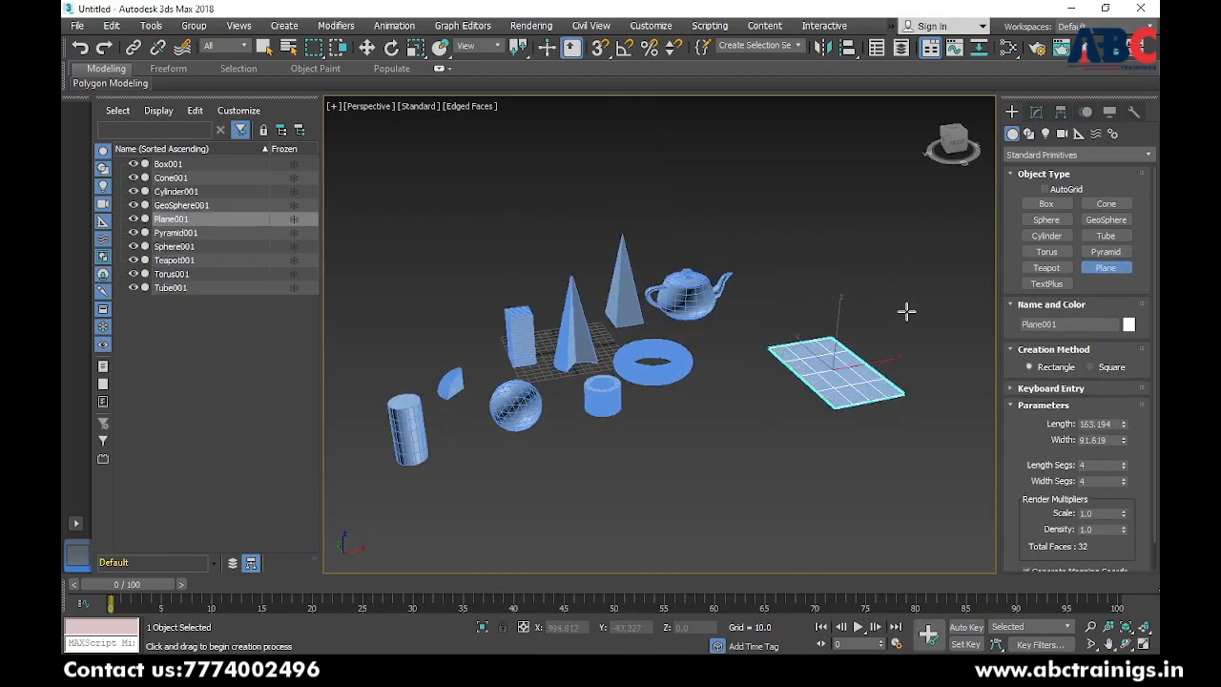
- Start a TextPlus object and replace its default text with "ABC CADD CENTRE"
{"action": "left_click", "coordinate": [1049, 284]}
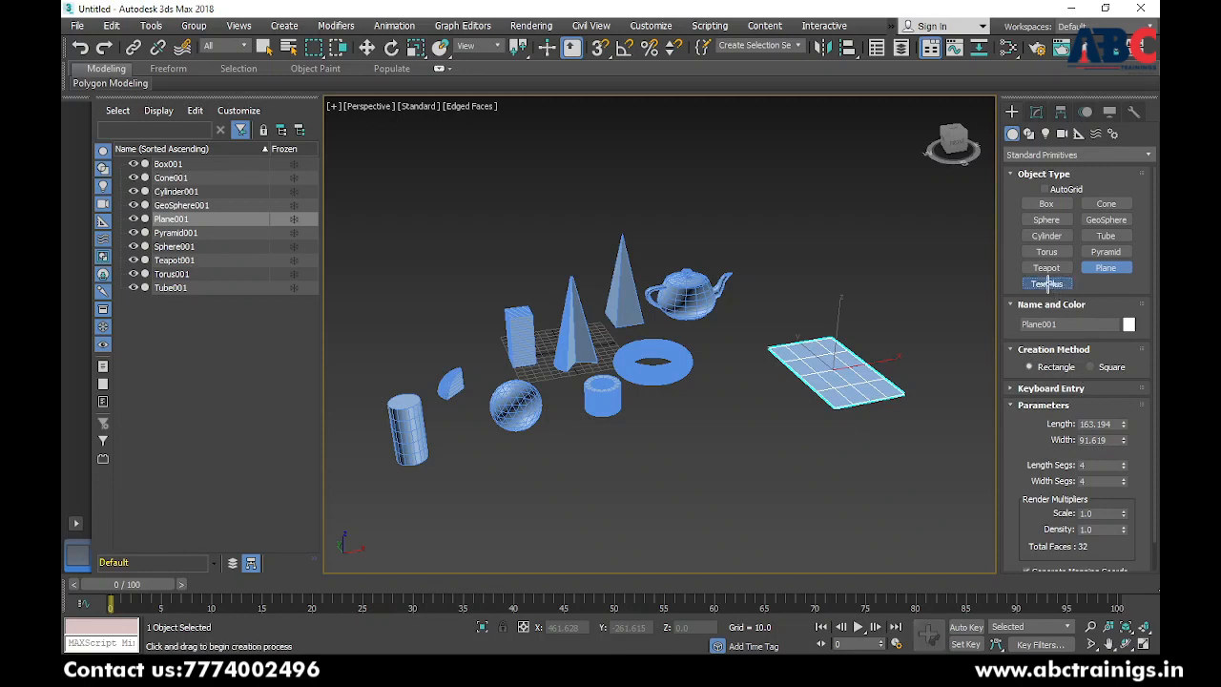
{"action": "middle_click_drag", "start_coordinate": [739, 432], "coordinate": [770, 417]}
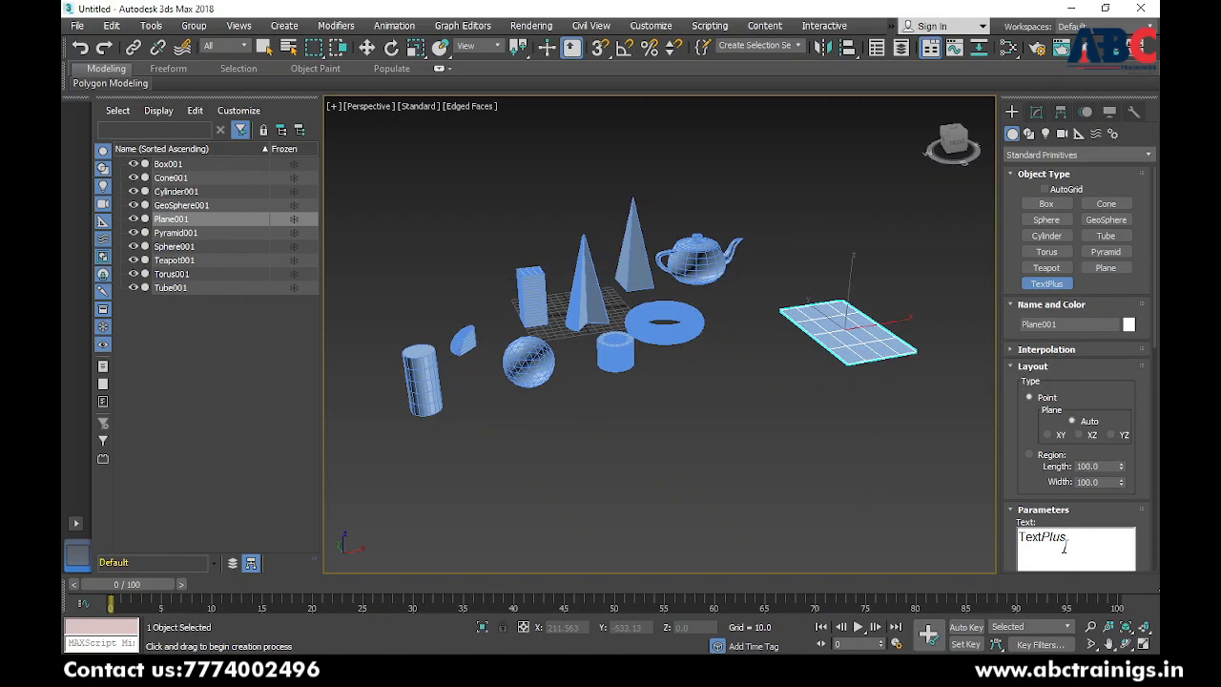
{"action": "type", "text": "hfdvh"}
{"action": "key", "text": "BackSpace"}
{"action": "key", "text": "BackSpace"}
{"action": "key", "text": "BackSpace"}
{"action": "key", "text": "BackSpace"}
{"action": "key", "text": "BackSpace"}
{"action": "key", "text": "BackSpace"}
{"action": "key", "text": "BackSpace"}
{"action": "key", "text": "BackSpace"}
{"action": "key", "text": "BackSpace"}
{"action": "key", "text": "BackSpace"}
{"action": "key", "text": "BackSpace"}
{"action": "key", "text": "BackSpace"}
{"action": "type", "text": "ABC CADD CENTRE"}
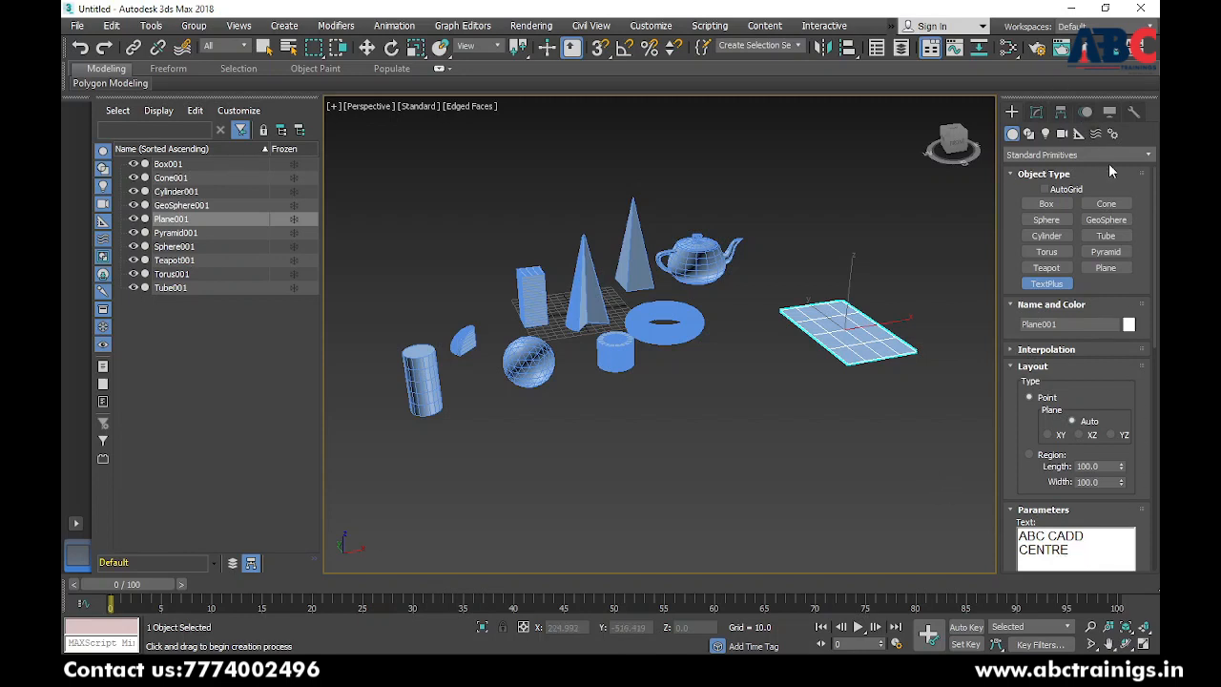
- Place the "ABC CADD CENTRE" TextPlus in front of the plane as a region about 78 long and 109.7 wide
{"action": "scroll", "coordinate": [1128, 474], "scroll_direction": "down", "scroll_amount": 2}
{"action": "scroll", "coordinate": [1153, 382], "scroll_direction": "down", "scroll_amount": 4}
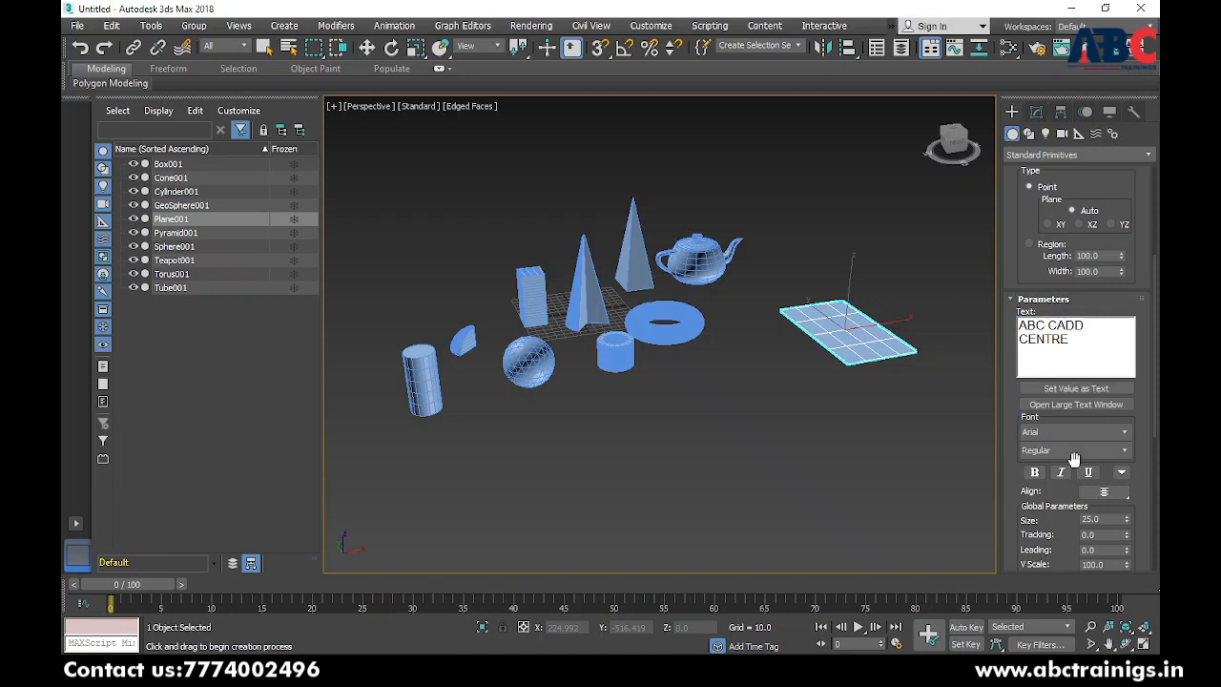
{"action": "left_click_drag", "start_coordinate": [1073, 335], "coordinate": [1021, 324]}
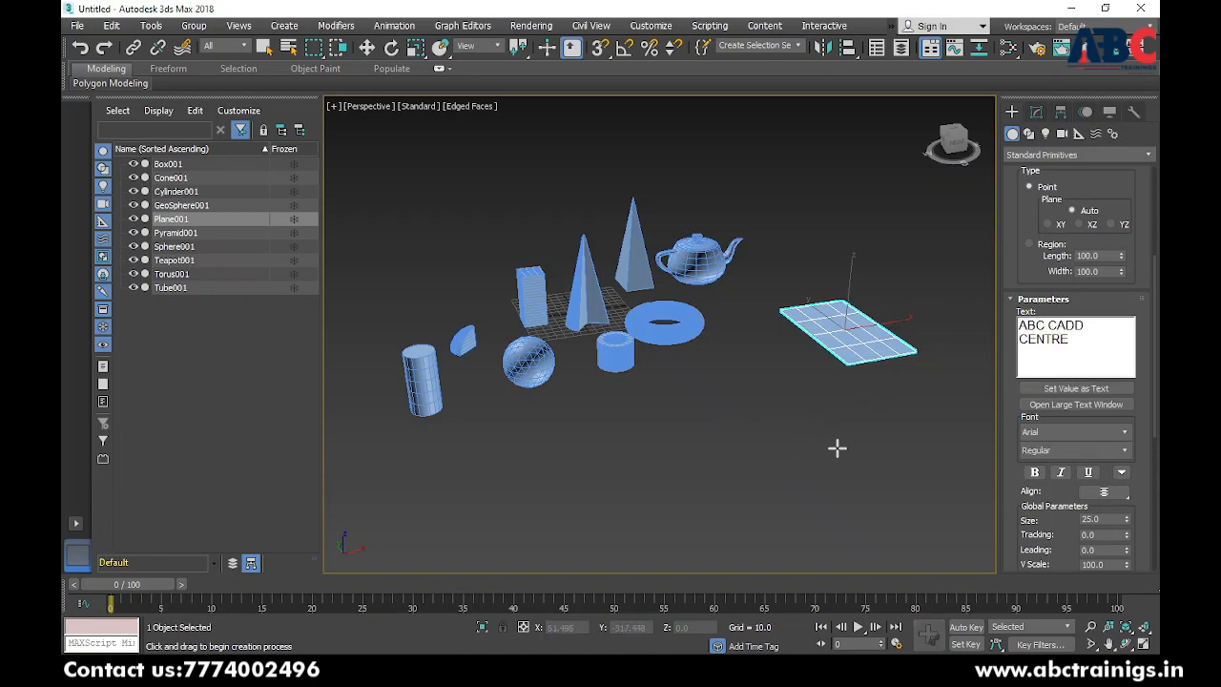
{"action": "left_click_drag", "start_coordinate": [703, 433], "coordinate": [823, 432]}
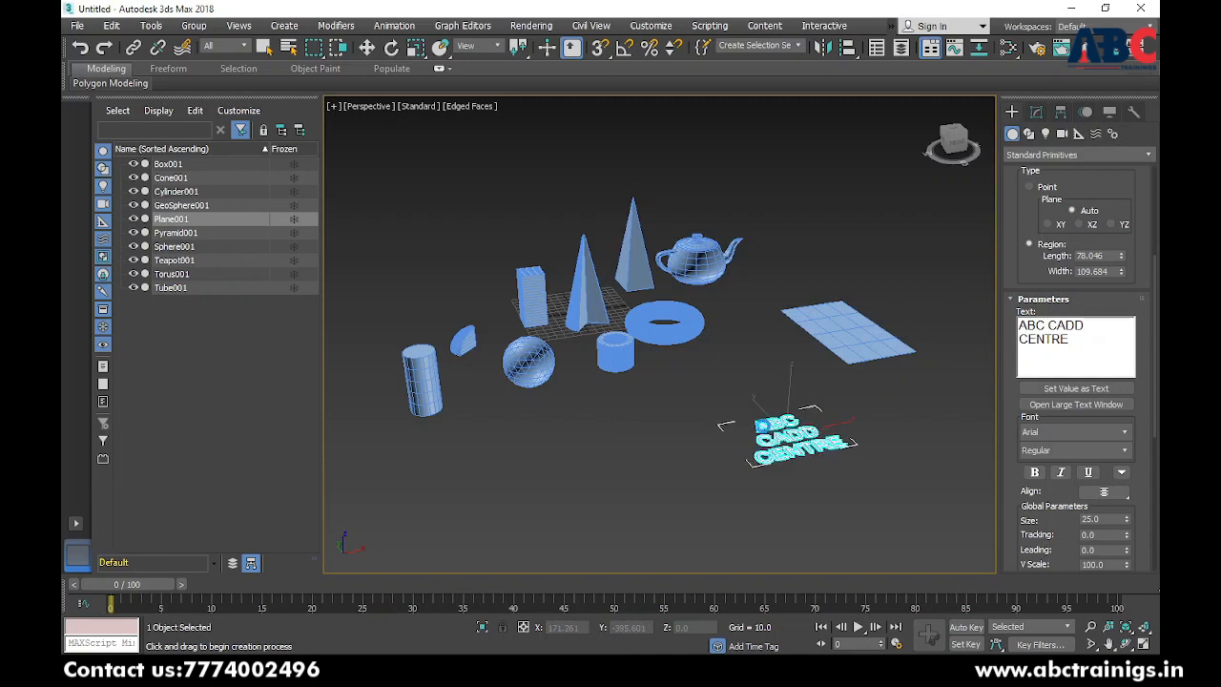
{"action": "left_click_drag", "start_coordinate": [701, 434], "coordinate": [853, 434]}
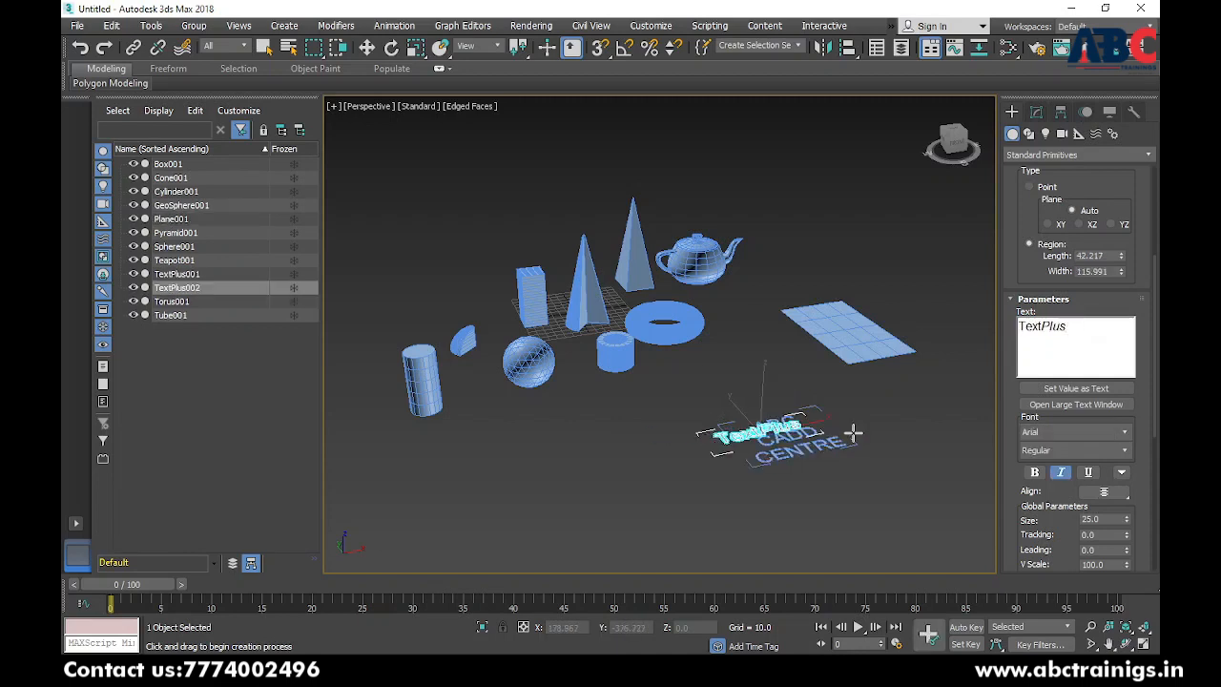
{"action": "key", "text": "w"}
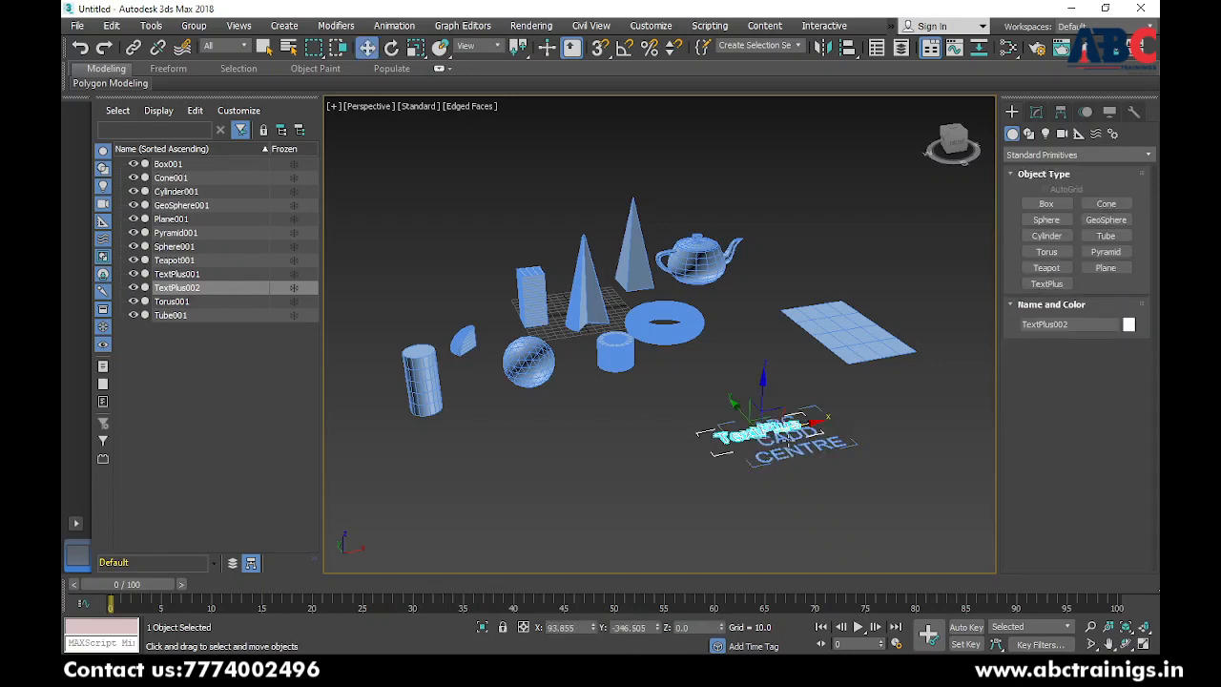
{"action": "key", "text": "Delete"}
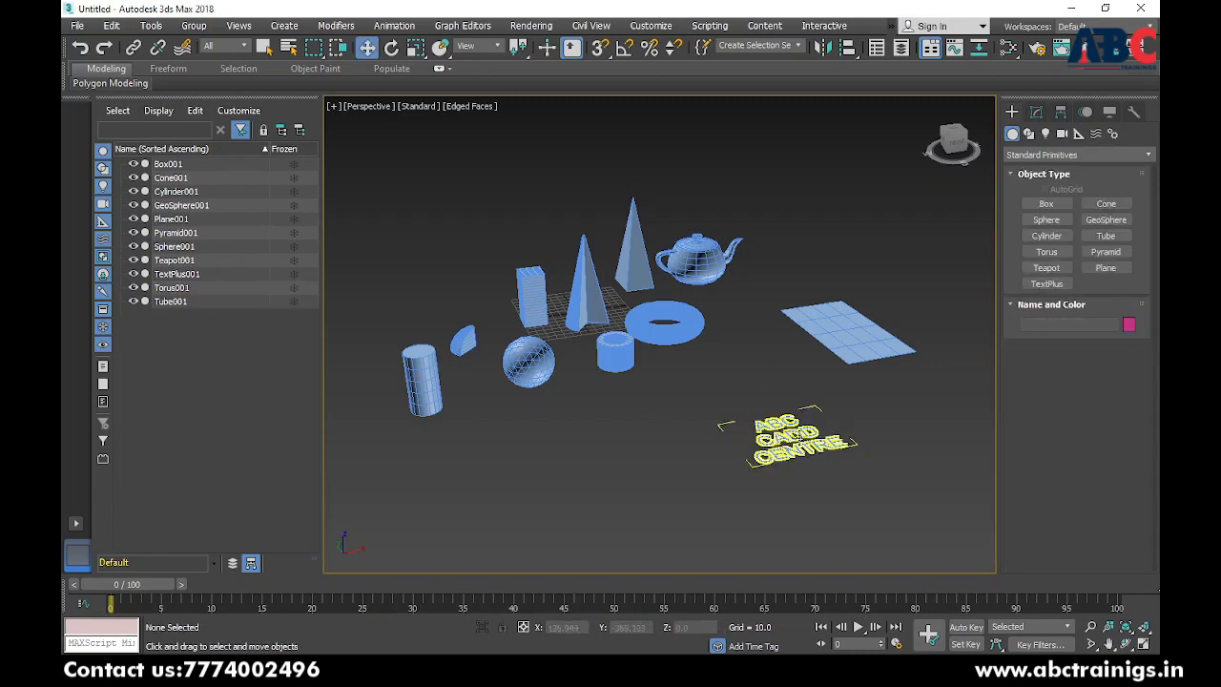
- Append "FBGDGBR" to the wording of the "ABC CADD CENTRE" text object
{"action": "scroll", "coordinate": [771, 410], "scroll_direction": "up", "scroll_amount": 5}
{"action": "middle_click_drag", "start_coordinate": [788, 416], "coordinate": [742, 406]}
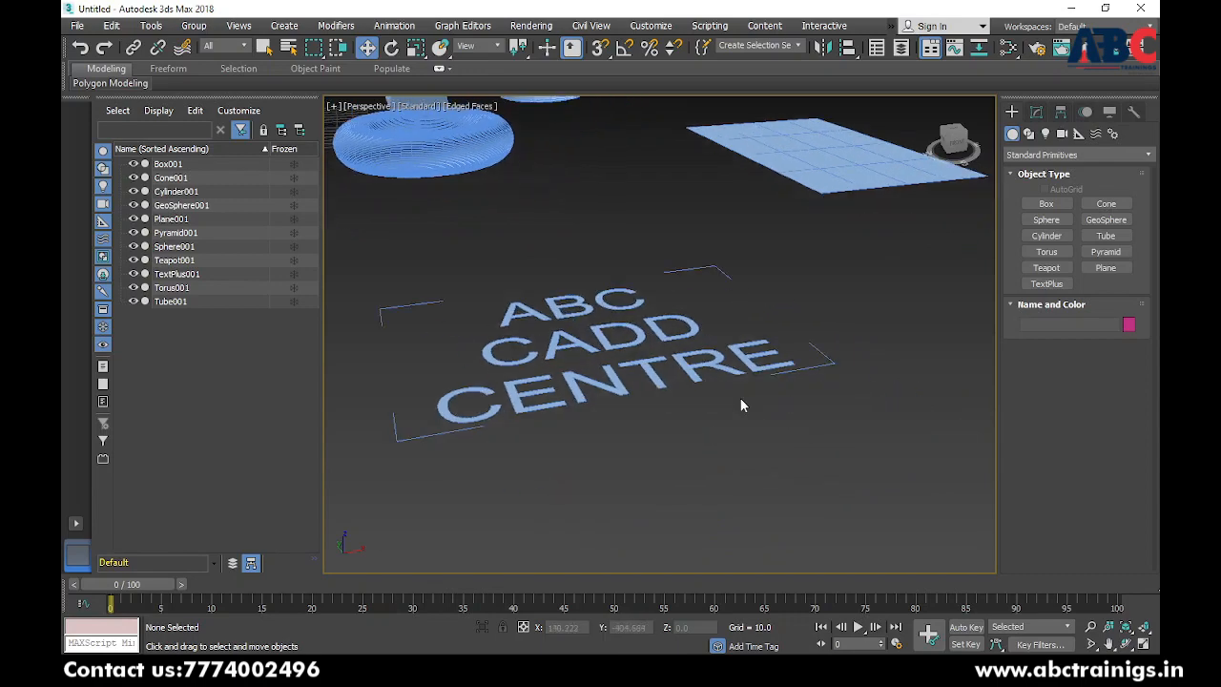
{"action": "left_click", "coordinate": [723, 372]}
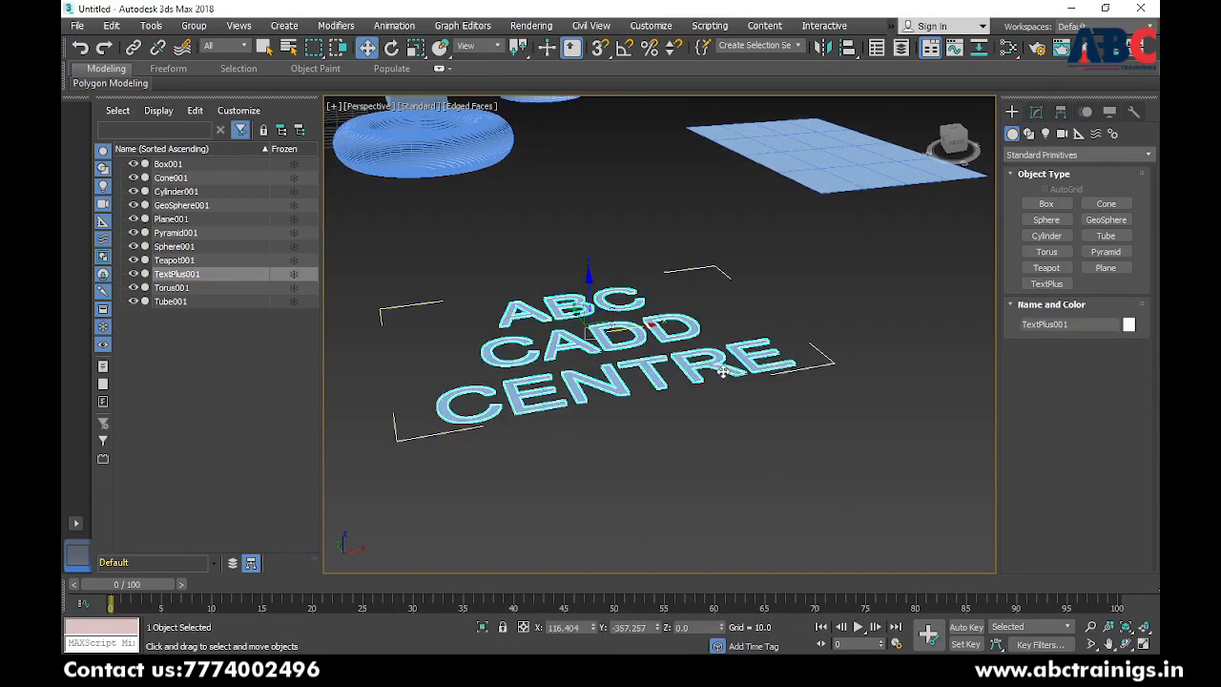
{"action": "left_click", "coordinate": [1037, 112]}
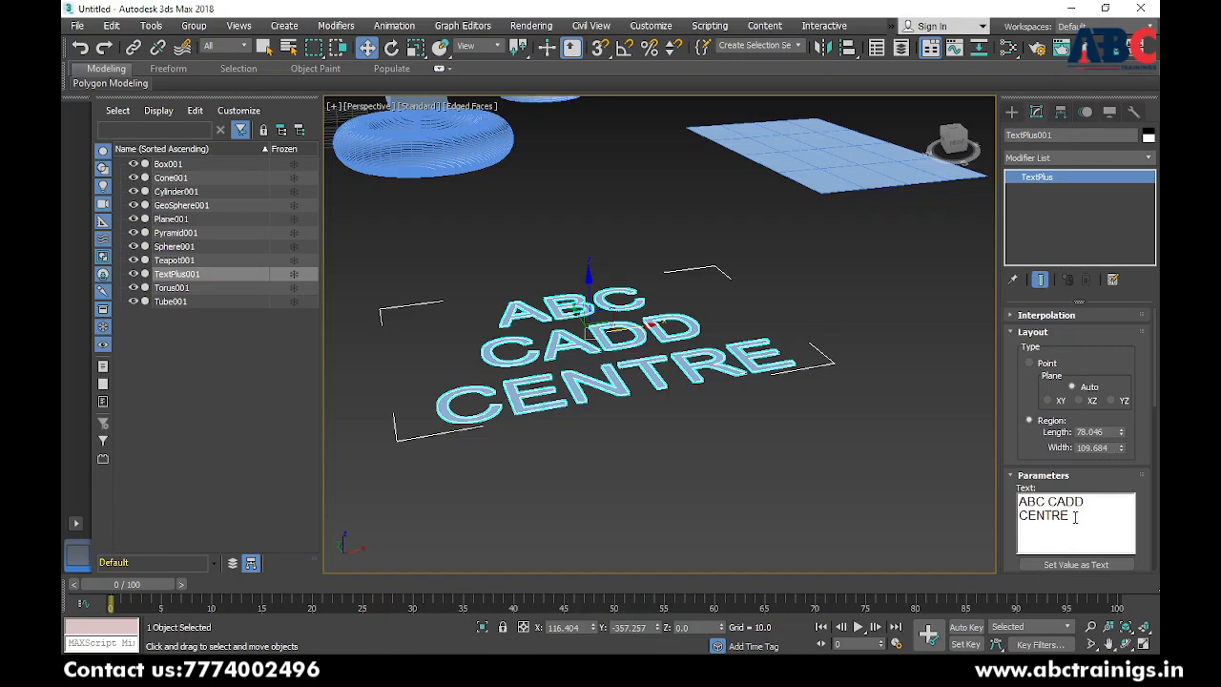
{"action": "left_click_drag", "start_coordinate": [1075, 516], "coordinate": [1021, 503]}
{"action": "left_click", "coordinate": [1108, 518]}
{"action": "type", "text": "FBGDSBR"}
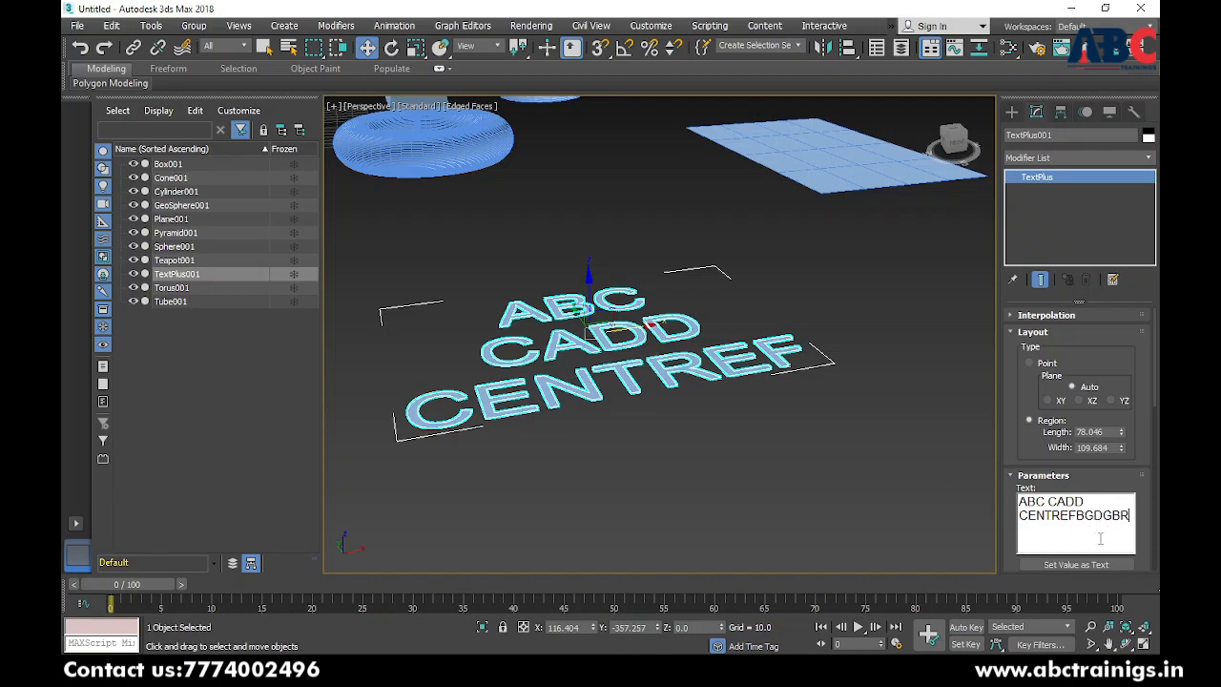
- Move the text object along the X axis to about X 133.7
{"action": "left_click", "coordinate": [860, 407]}
{"action": "left_click", "coordinate": [747, 375]}
{"action": "scroll", "coordinate": [897, 447], "scroll_direction": "down", "scroll_amount": 5}
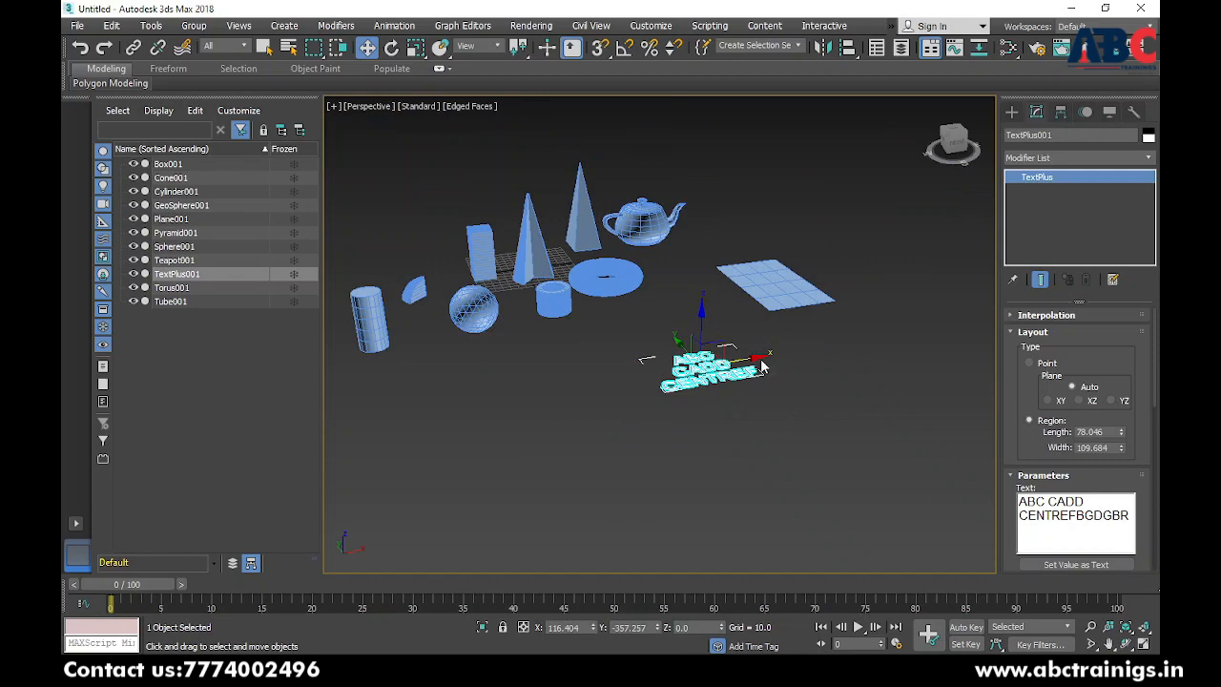
{"action": "scroll", "coordinate": [763, 372], "scroll_direction": "up", "scroll_amount": 5}
{"action": "left_click_drag", "start_coordinate": [776, 380], "coordinate": [829, 375]}
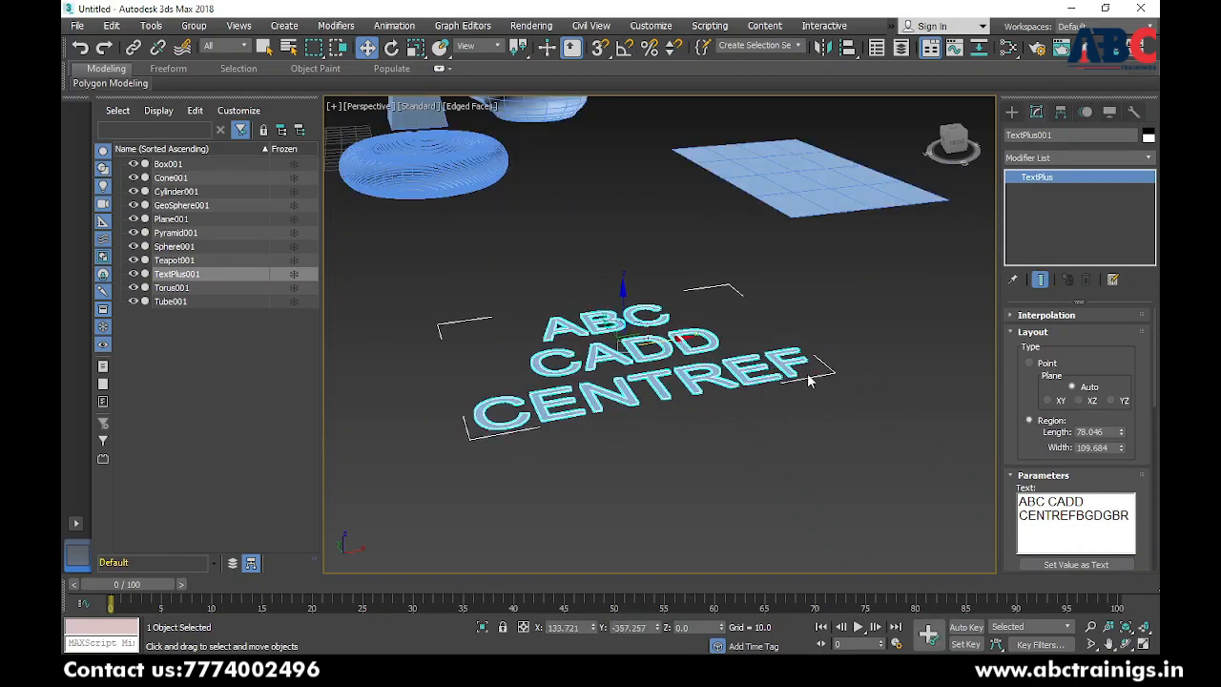
{"action": "scroll", "coordinate": [745, 453], "scroll_direction": "down", "scroll_amount": 3}
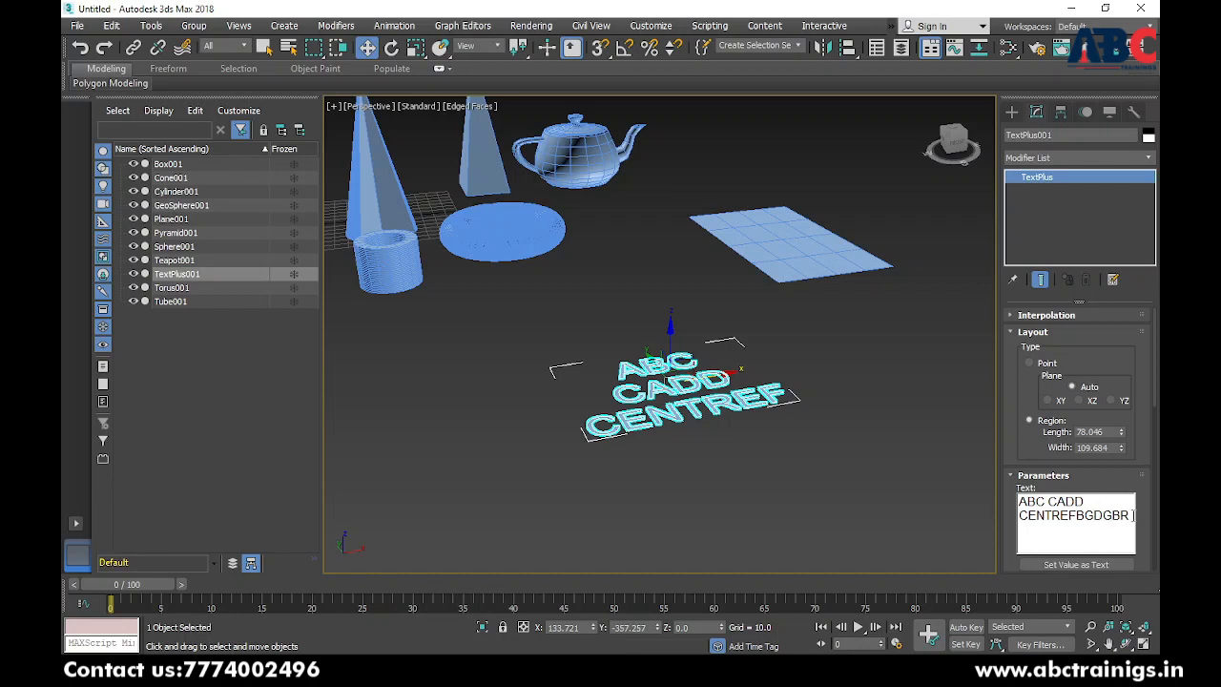
- Remove the extra letters so the text object reads "ABC CADD CENTRE", and deselect it
{"action": "left_click_drag", "start_coordinate": [1129, 515], "coordinate": [1032, 516]}
{"action": "left_click", "coordinate": [1130, 515]}
{"action": "left_click", "coordinate": [1126, 515]}
{"action": "left_click", "coordinate": [1104, 515]}
{"action": "left_click", "coordinate": [1085, 534]}
{"action": "key", "text": "BackSpace"}
{"action": "key", "text": "BackSpace"}
{"action": "key", "text": "BackSpace"}
{"action": "key", "text": "BackSpace"}
{"action": "key", "text": "BackSpace"}
{"action": "key", "text": "BackSpace"}
{"action": "key", "text": "BackSpace"}
{"action": "key", "text": "BackSpace"}
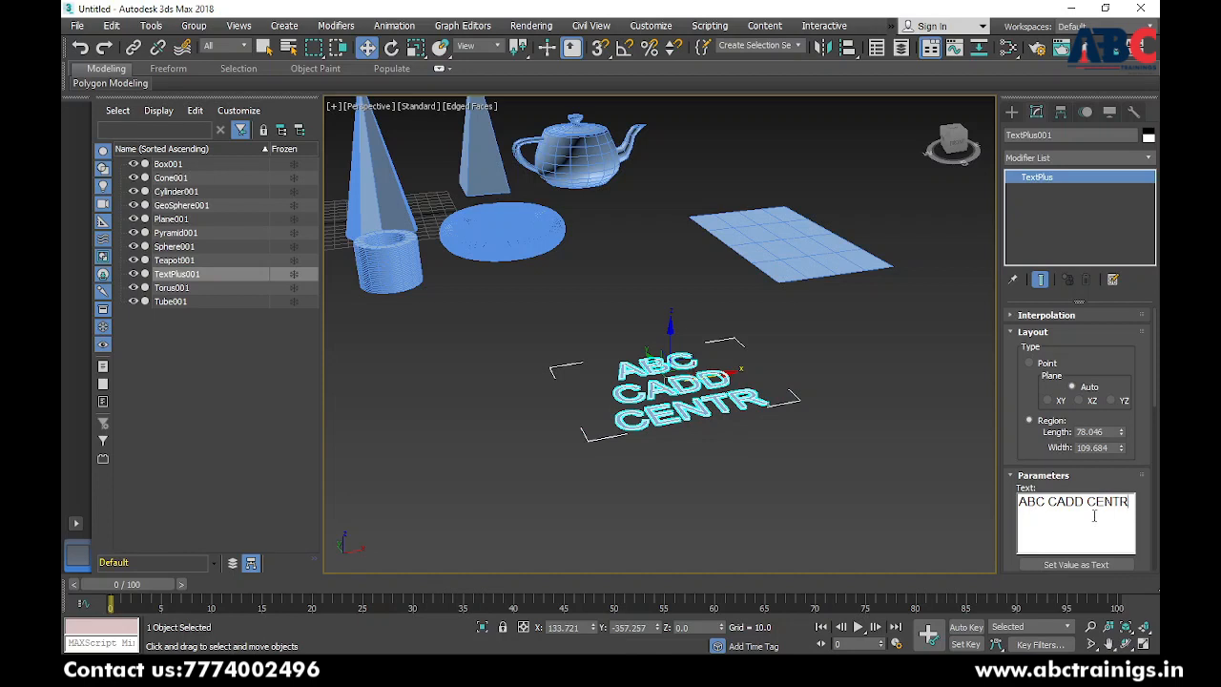
{"action": "type", "text": "E"}
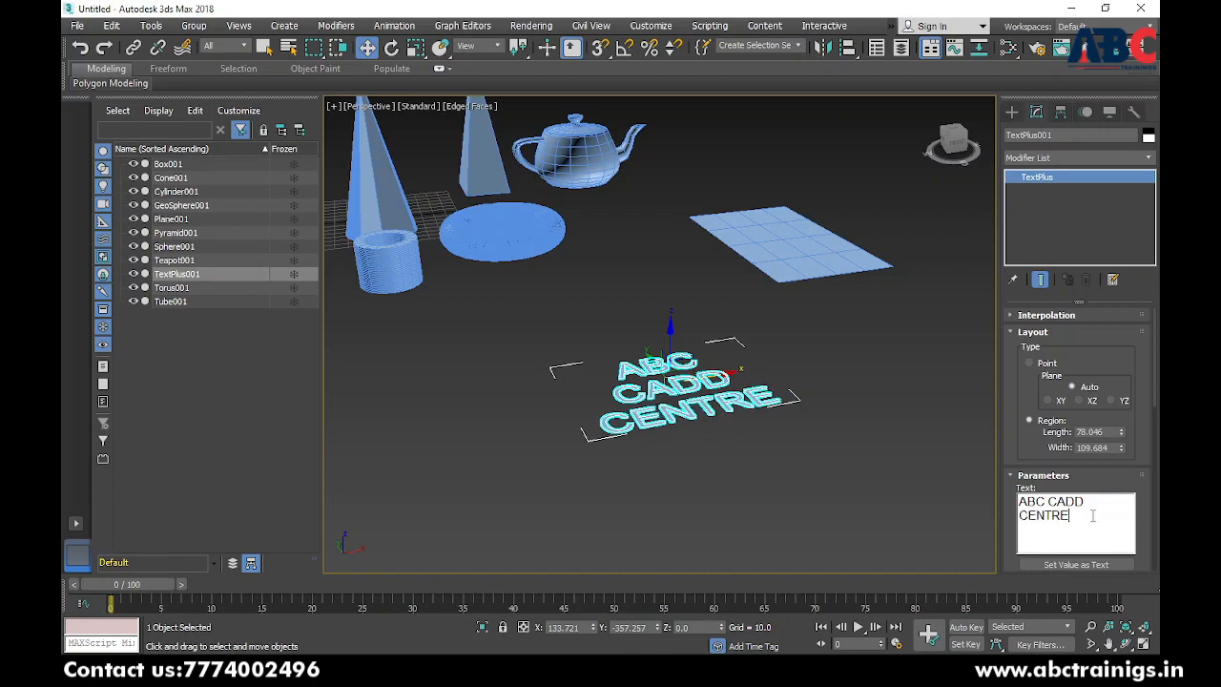
{"action": "left_click", "coordinate": [867, 412]}
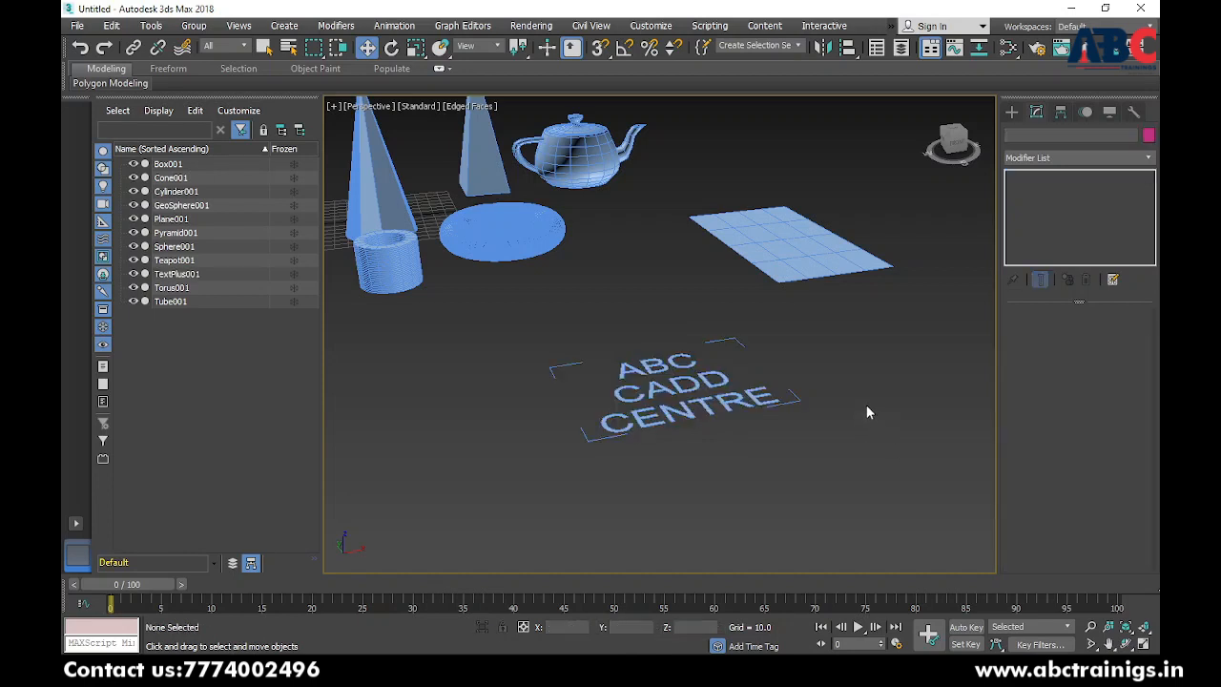
- Enlarge the layout region of the "ABC CADD CENTRE" text to about 117.1 long and 285.2 wide
{"action": "left_click", "coordinate": [702, 412]}
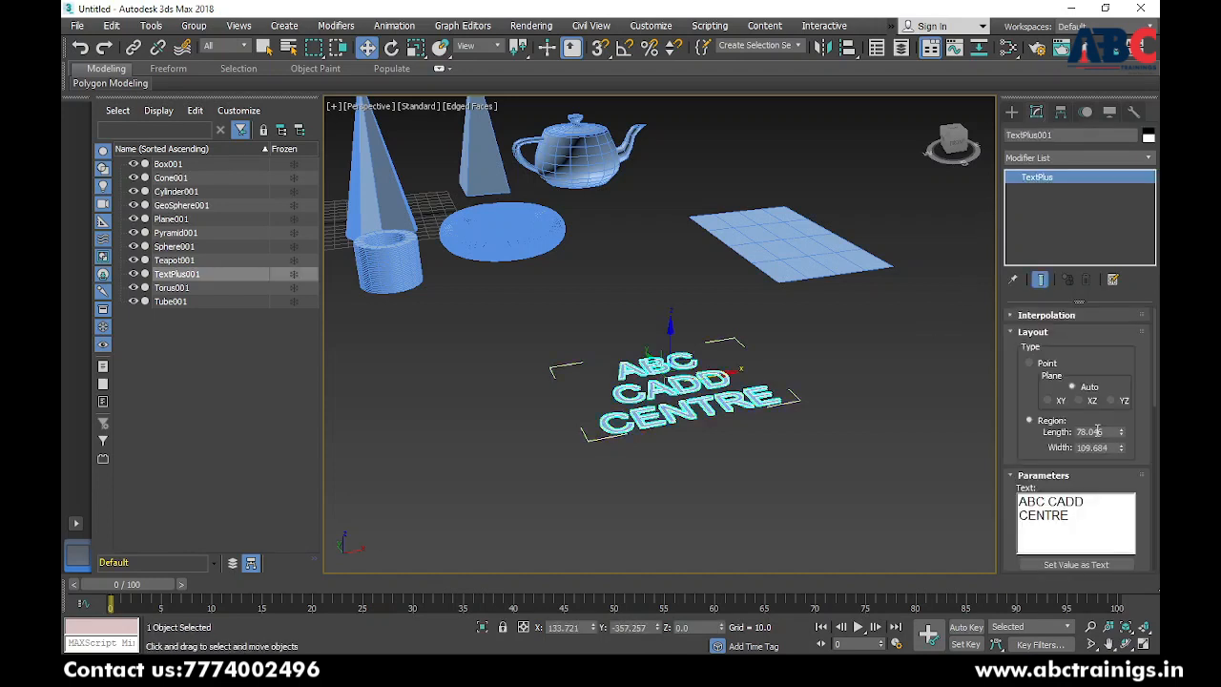
{"action": "scroll", "coordinate": [1097, 431], "scroll_direction": "down", "scroll_amount": 2}
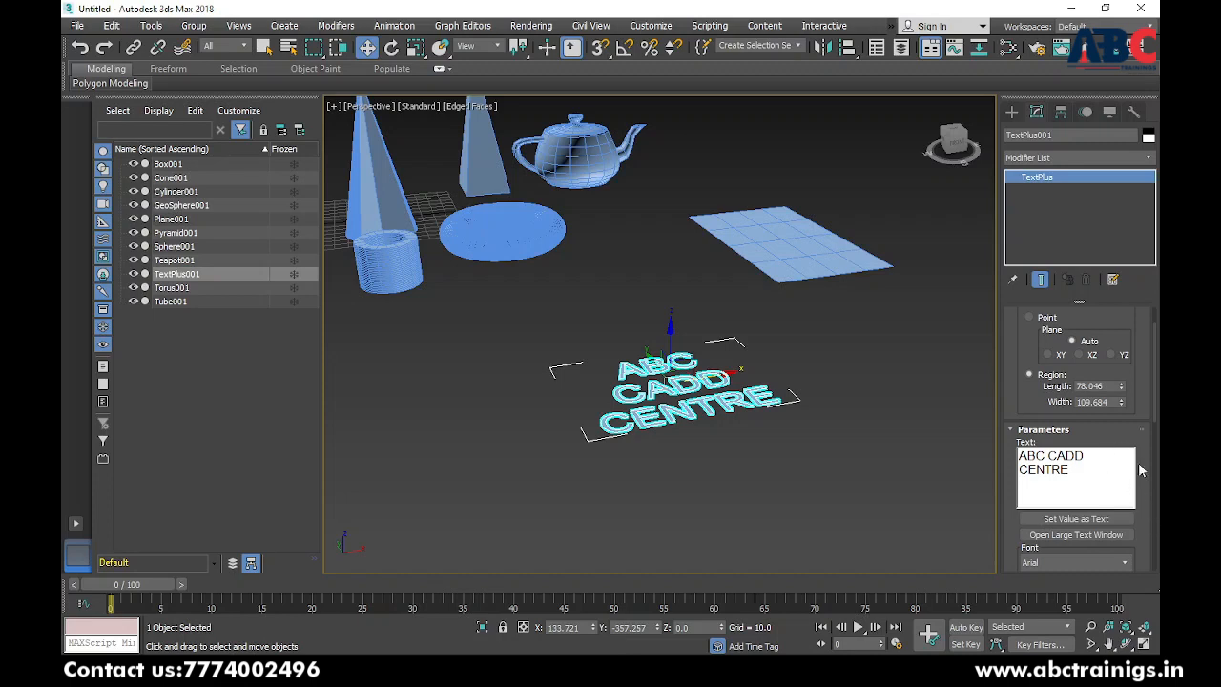
{"action": "scroll", "coordinate": [1153, 407], "scroll_direction": "up", "scroll_amount": 2}
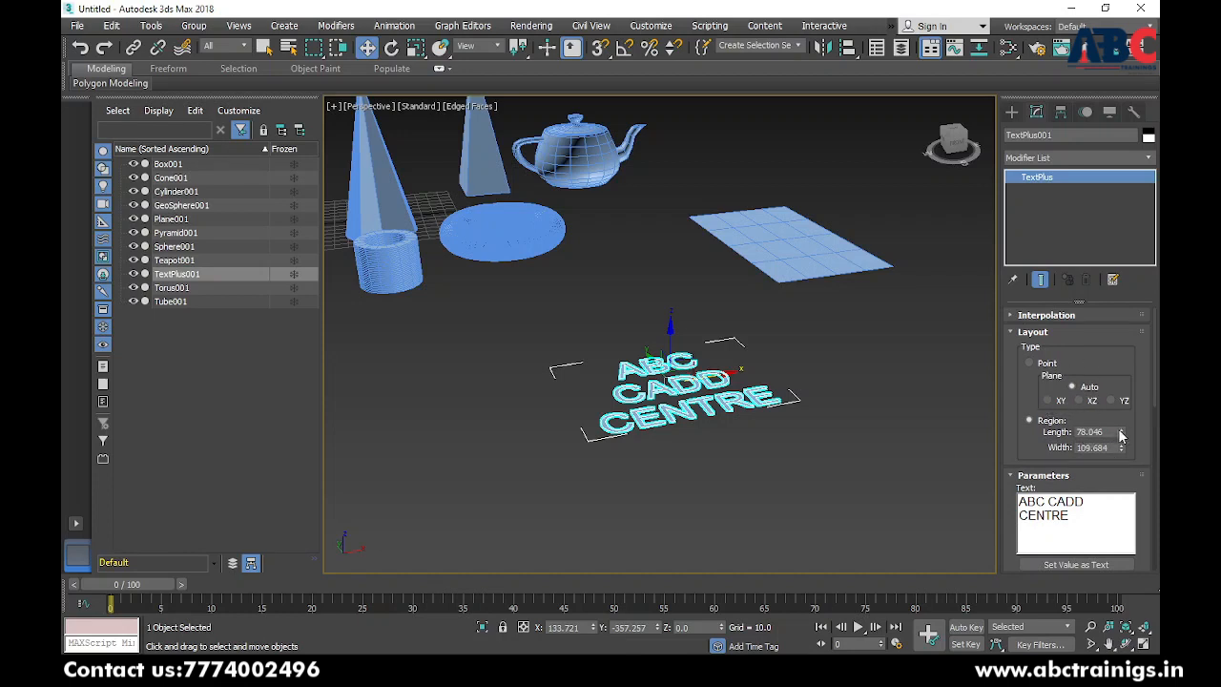
{"action": "left_click_drag", "start_coordinate": [1121, 435], "coordinate": [1122, 394]}
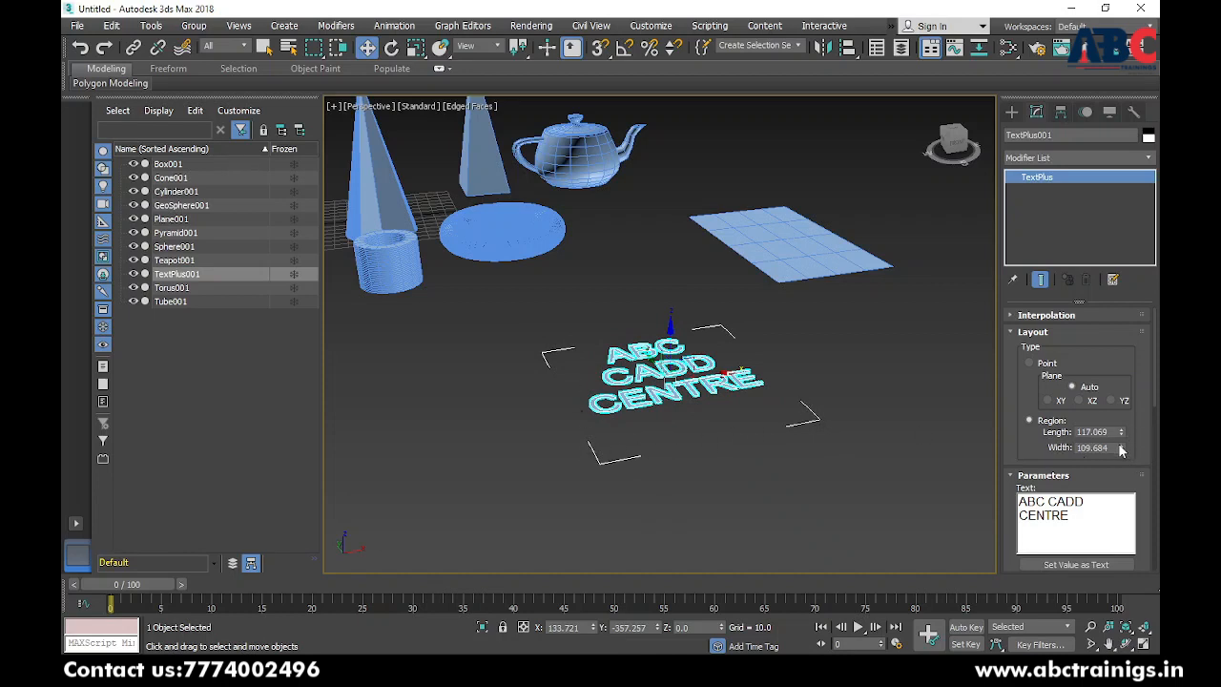
{"action": "left_click_drag", "start_coordinate": [1121, 449], "coordinate": [68, 324]}
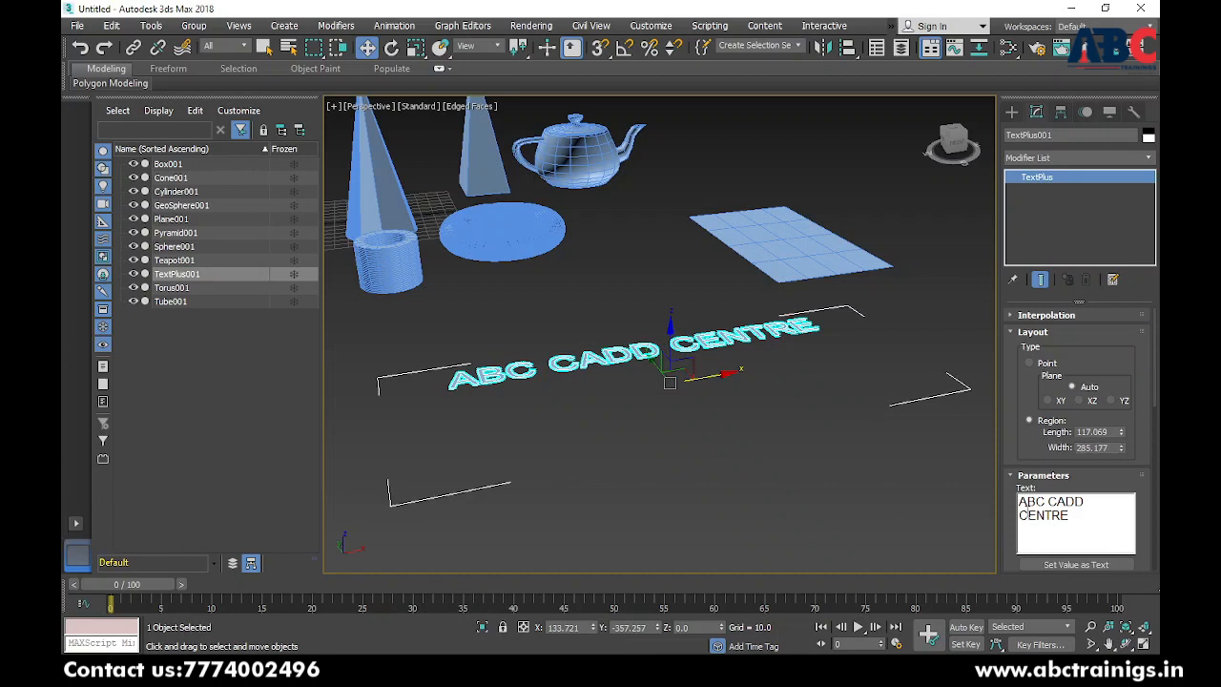
- Add the word "RERRRGR" after "ABC CADD CENTRE" in the text object
{"action": "type", "text": "RERRRGR"}
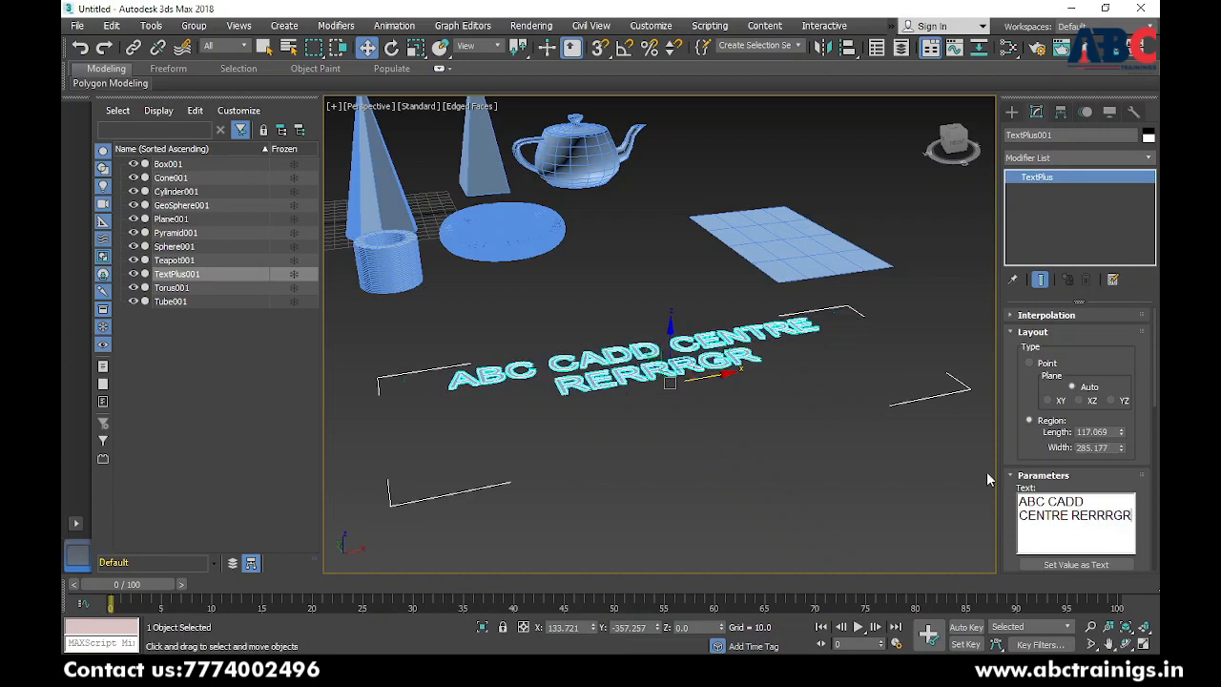
{"action": "left_click", "coordinate": [1106, 533]}
{"action": "key", "text": "Right"}
{"action": "key", "text": "alt+Tab"}
{"action": "left_click", "coordinate": [1038, 519]}
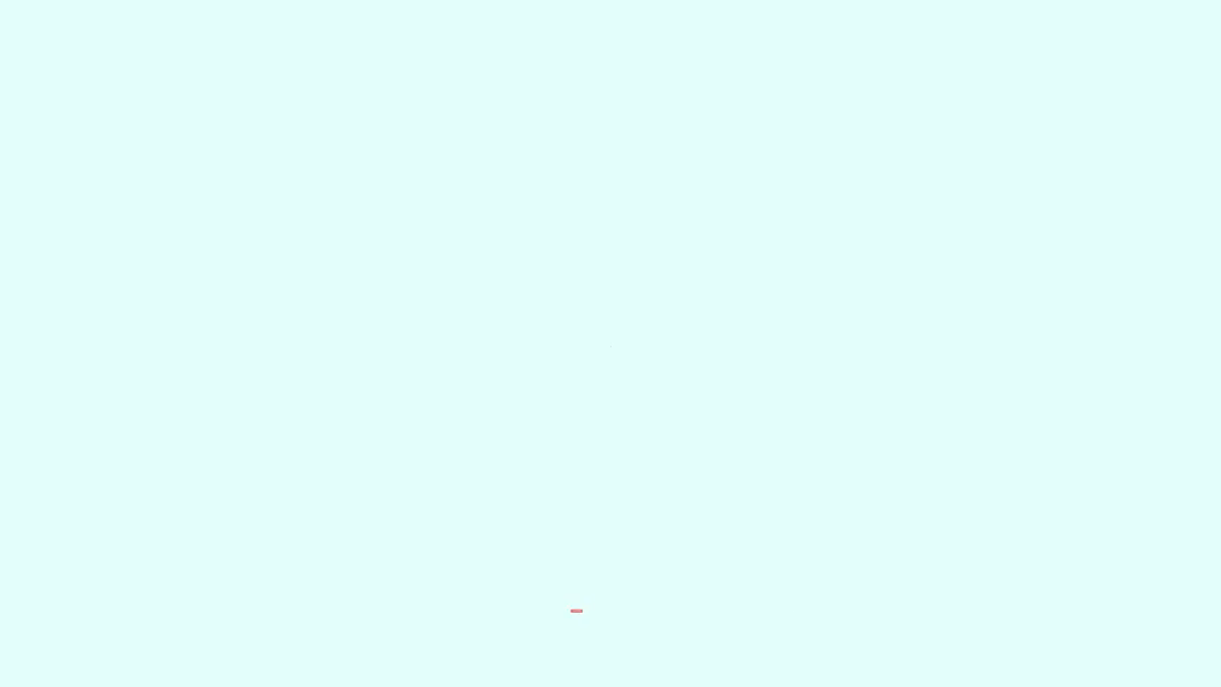